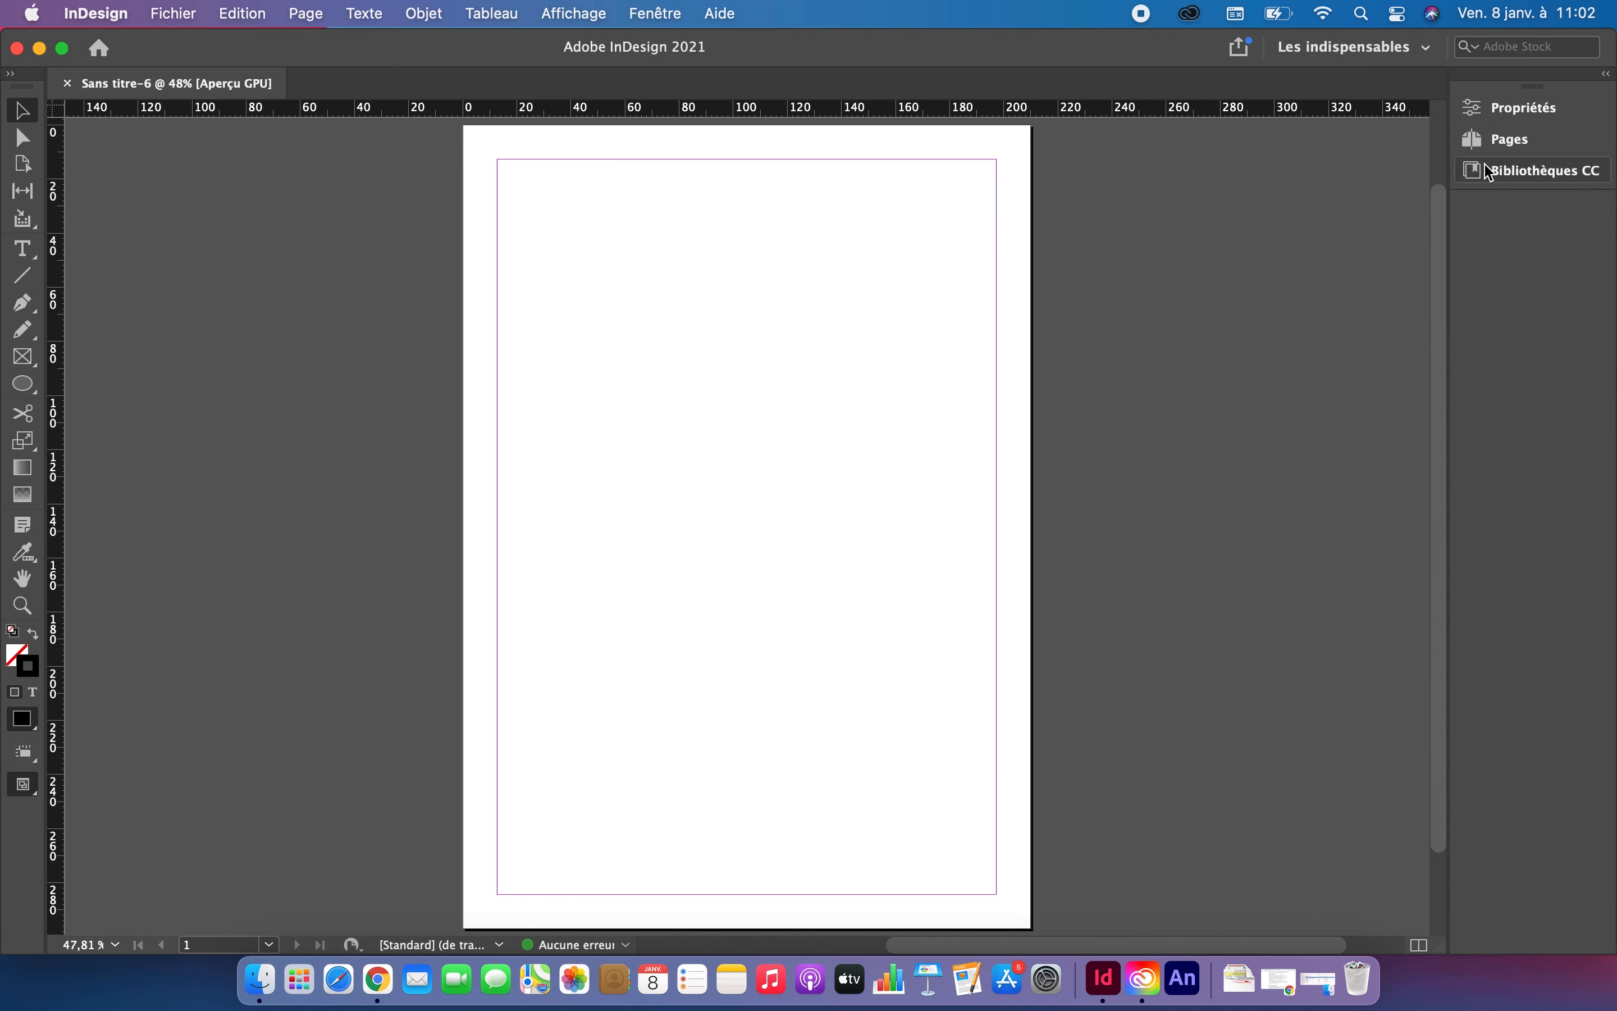
Close the Propriétés and Bibliothèques CC panels, keeping only Pages in the dock.
{"action": "left_click", "coordinate": [1513, 110]}
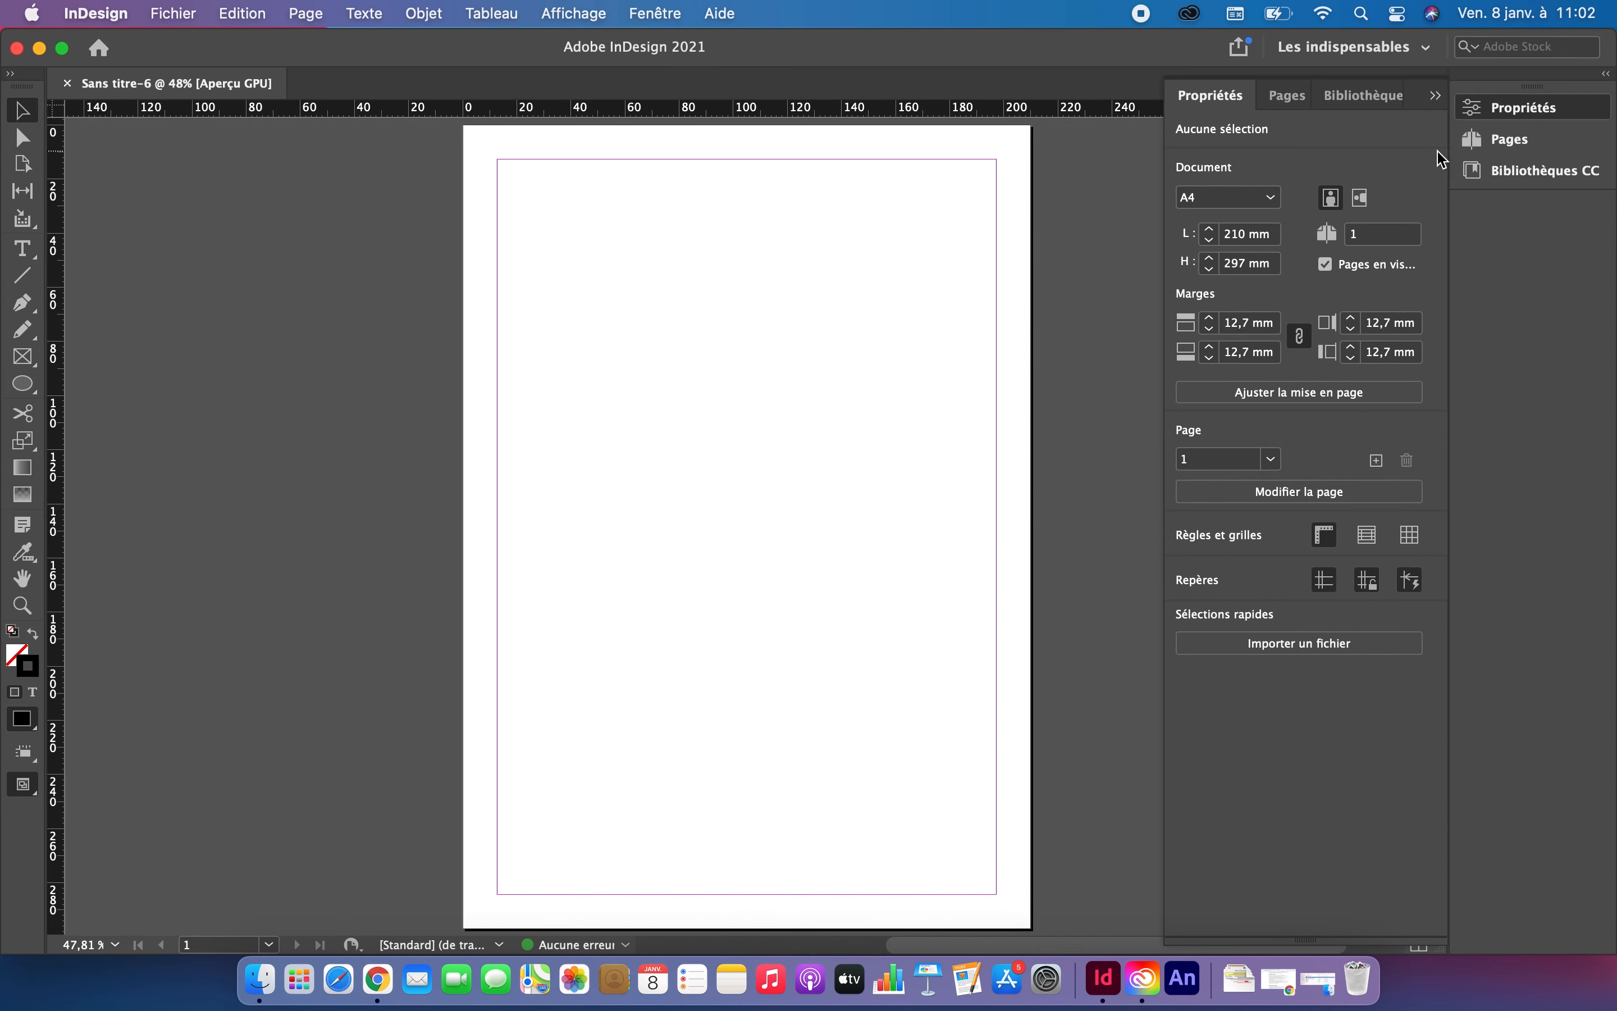
{"action": "left_click", "coordinate": [1523, 119]}
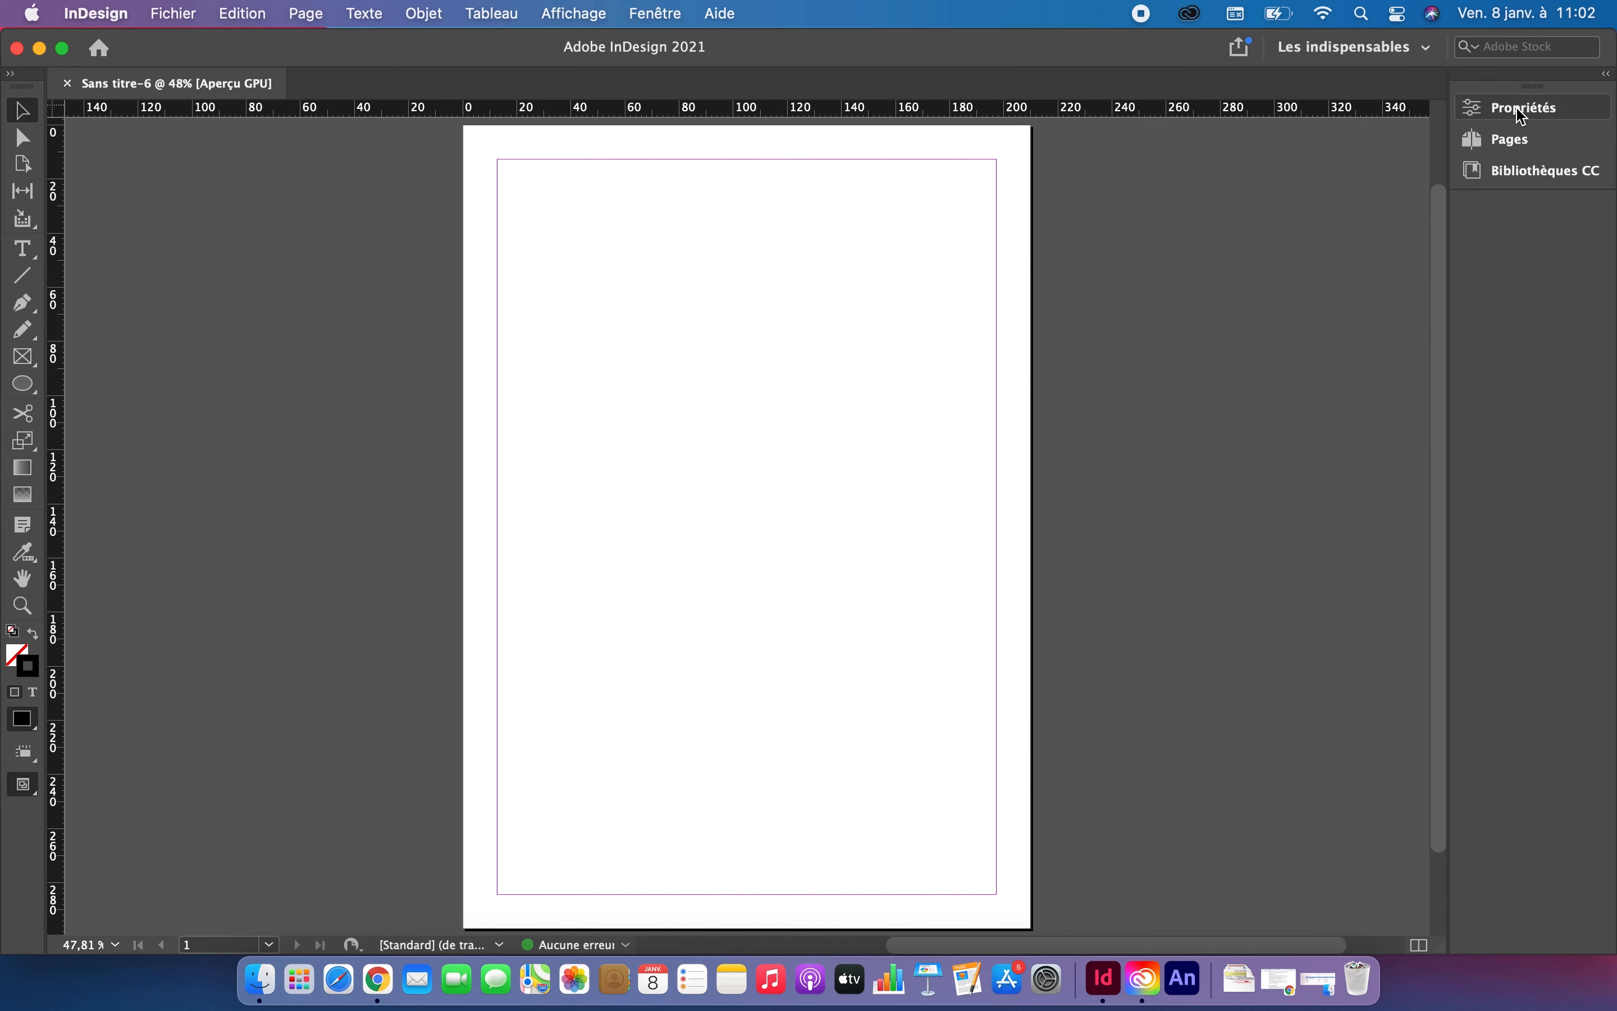
{"action": "right_click", "coordinate": [1522, 118]}
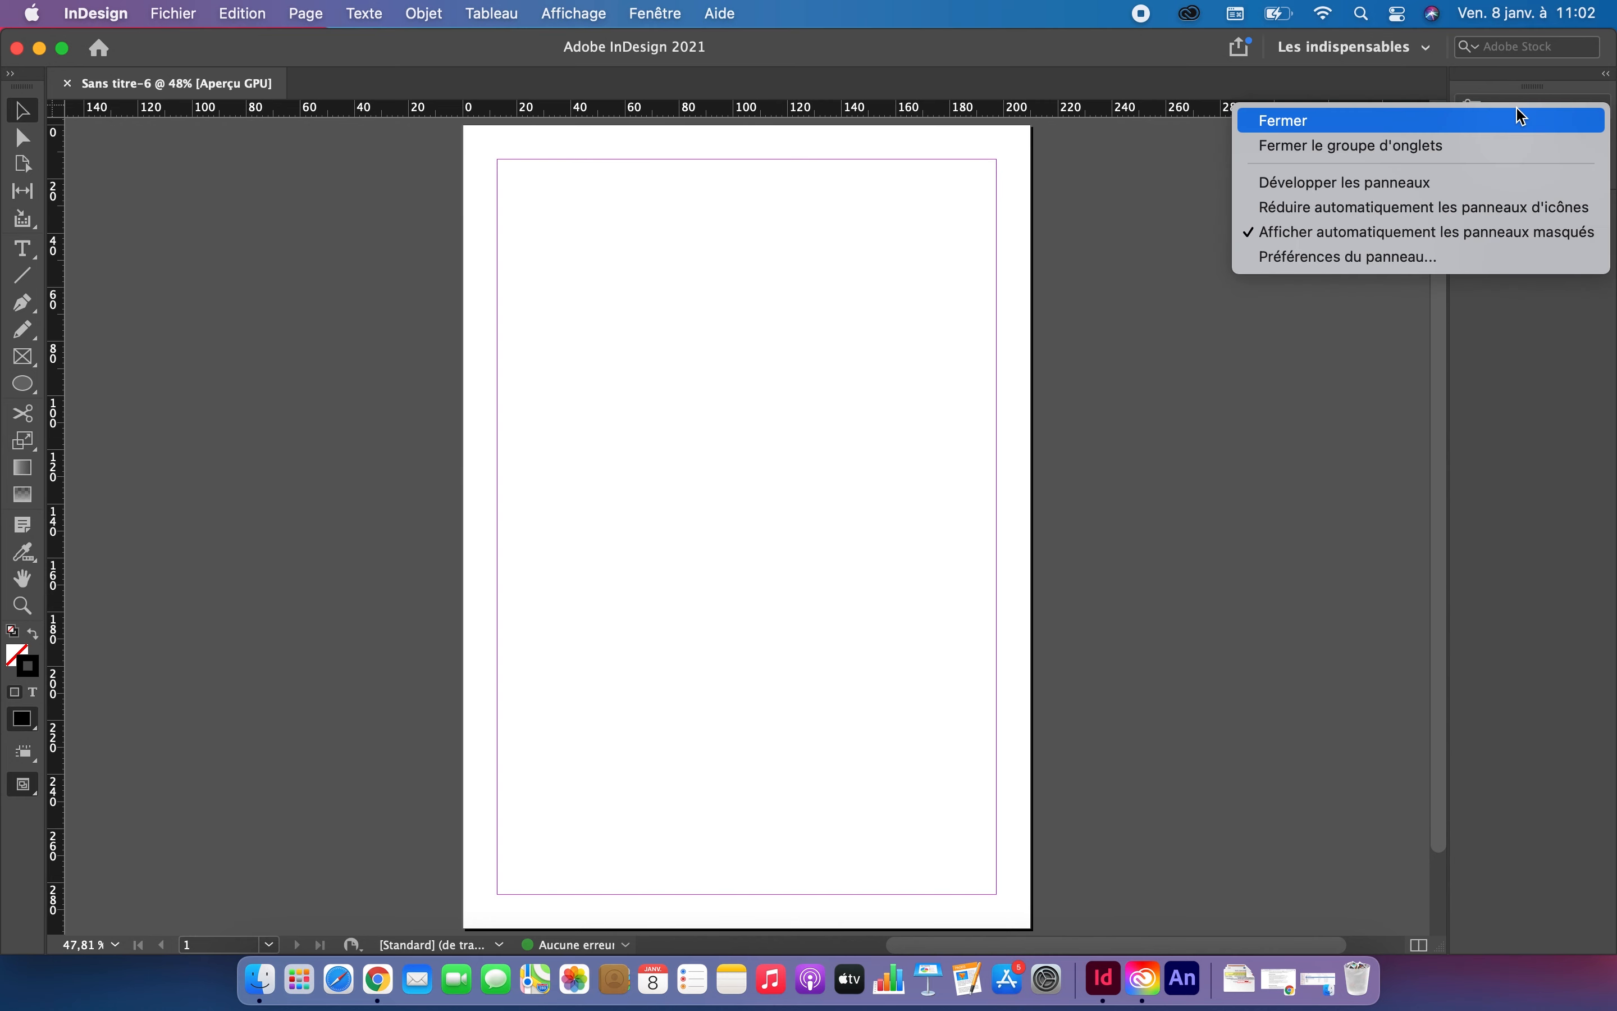
{"action": "left_click", "coordinate": [1174, 446]}
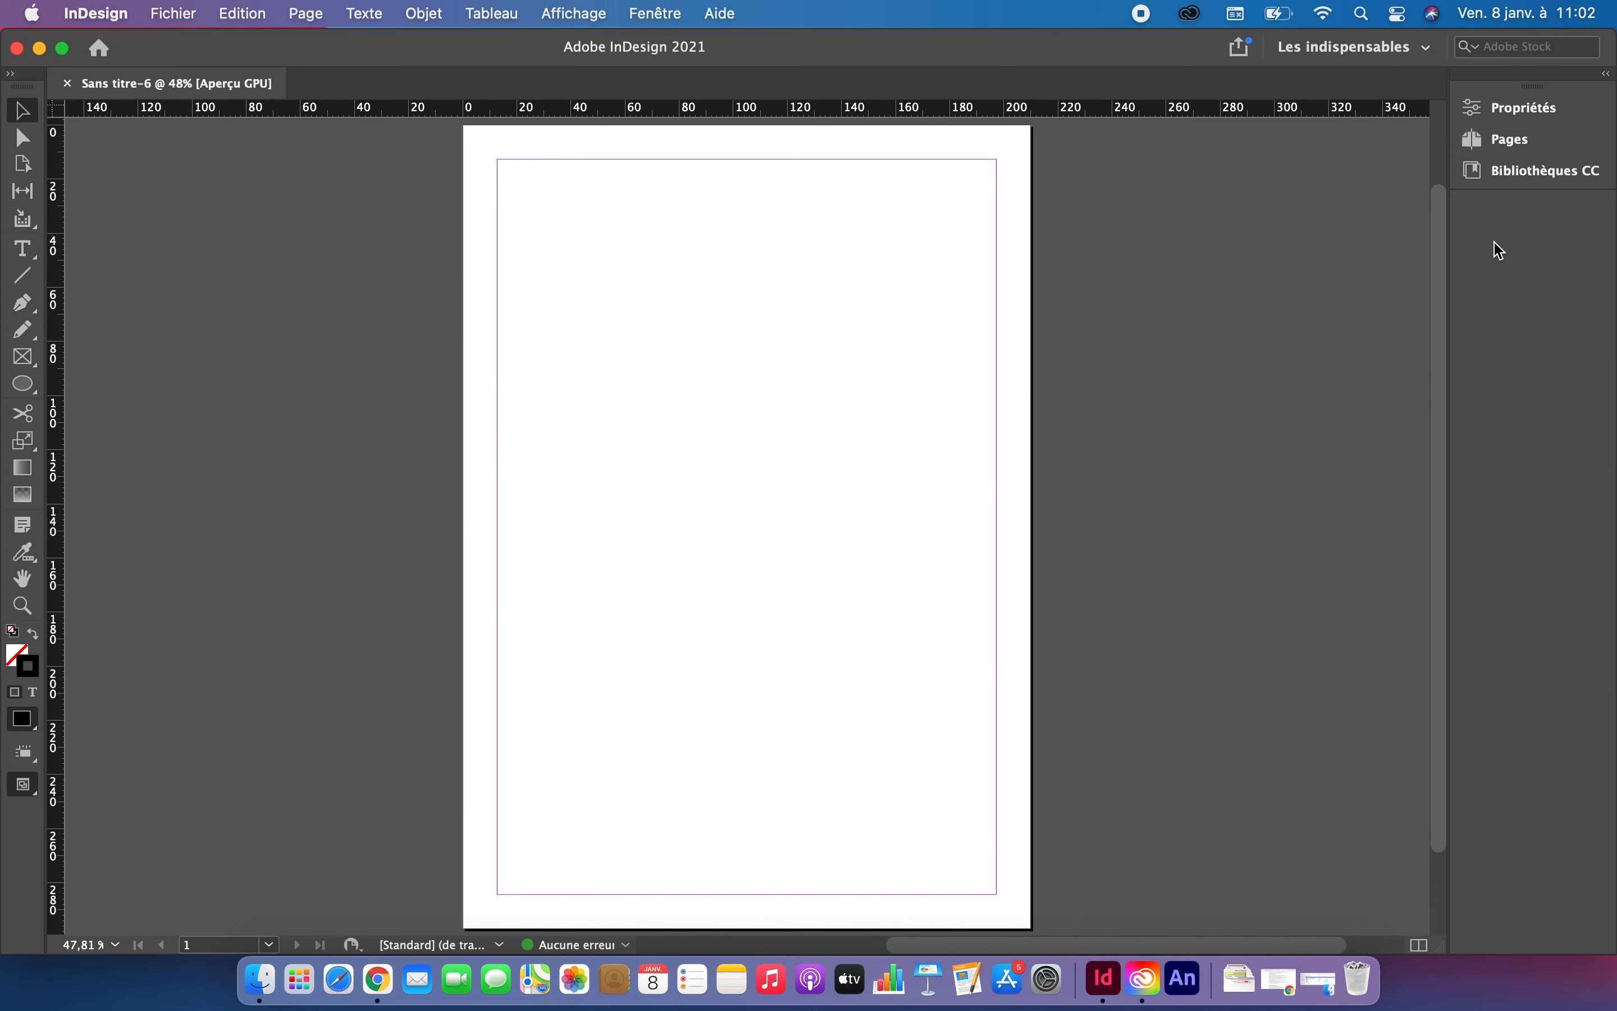
{"action": "right_click", "coordinate": [1523, 113]}
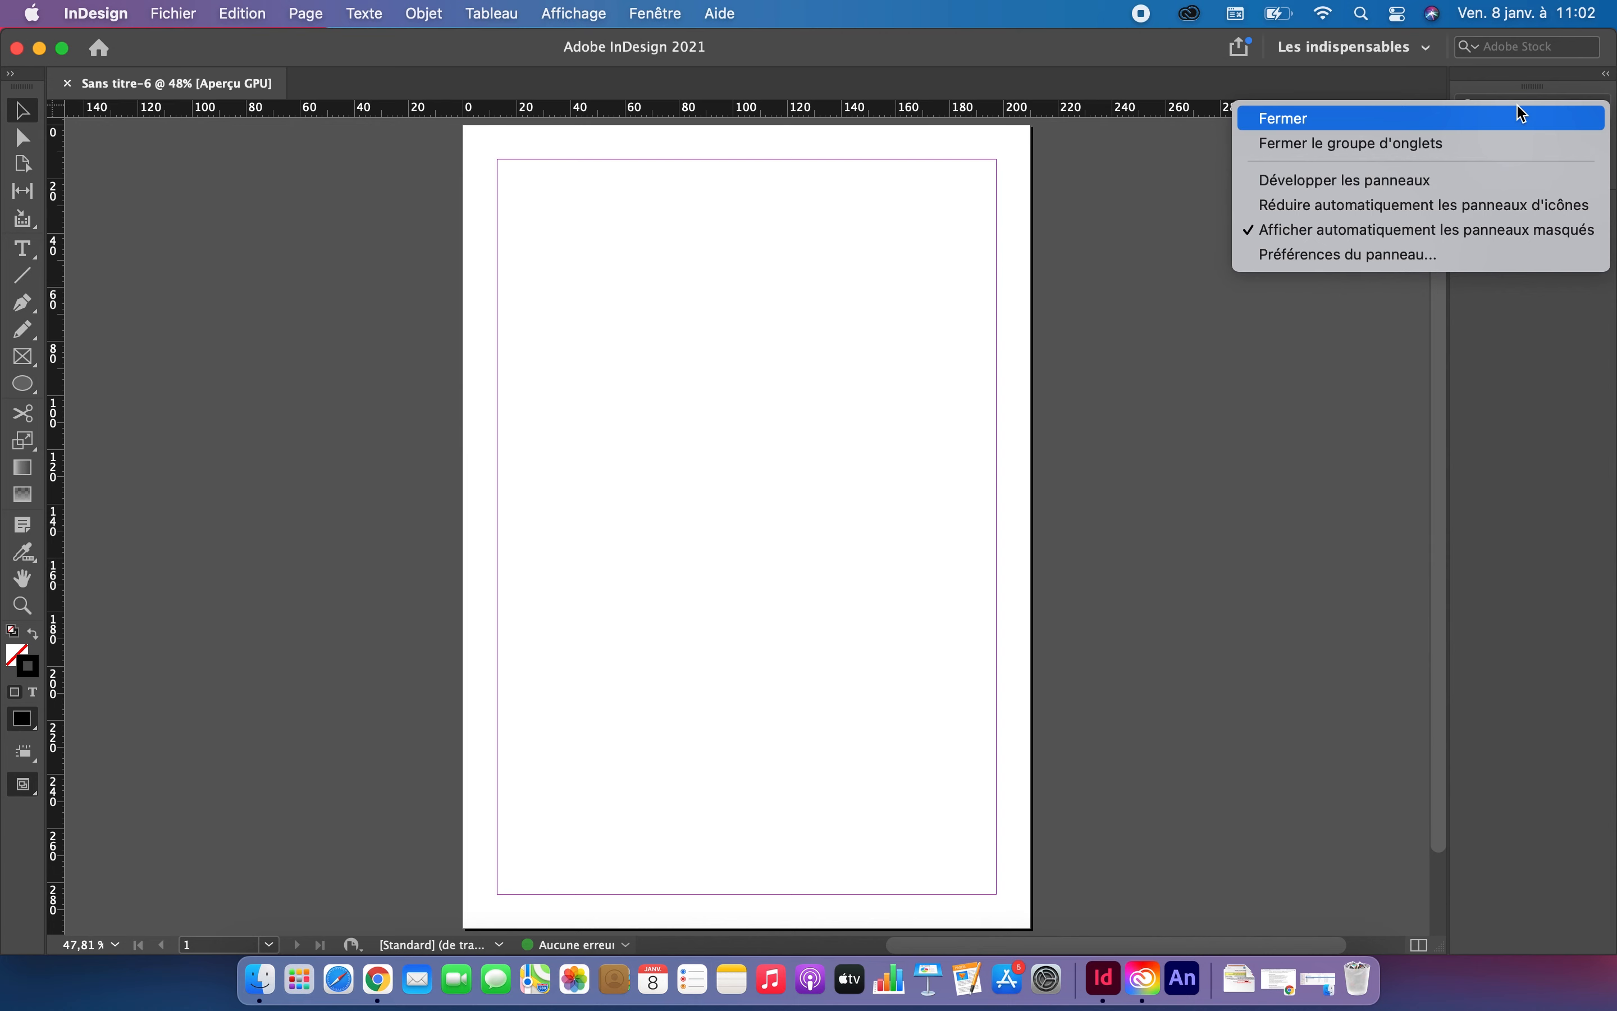
{"action": "left_click", "coordinate": [1403, 123]}
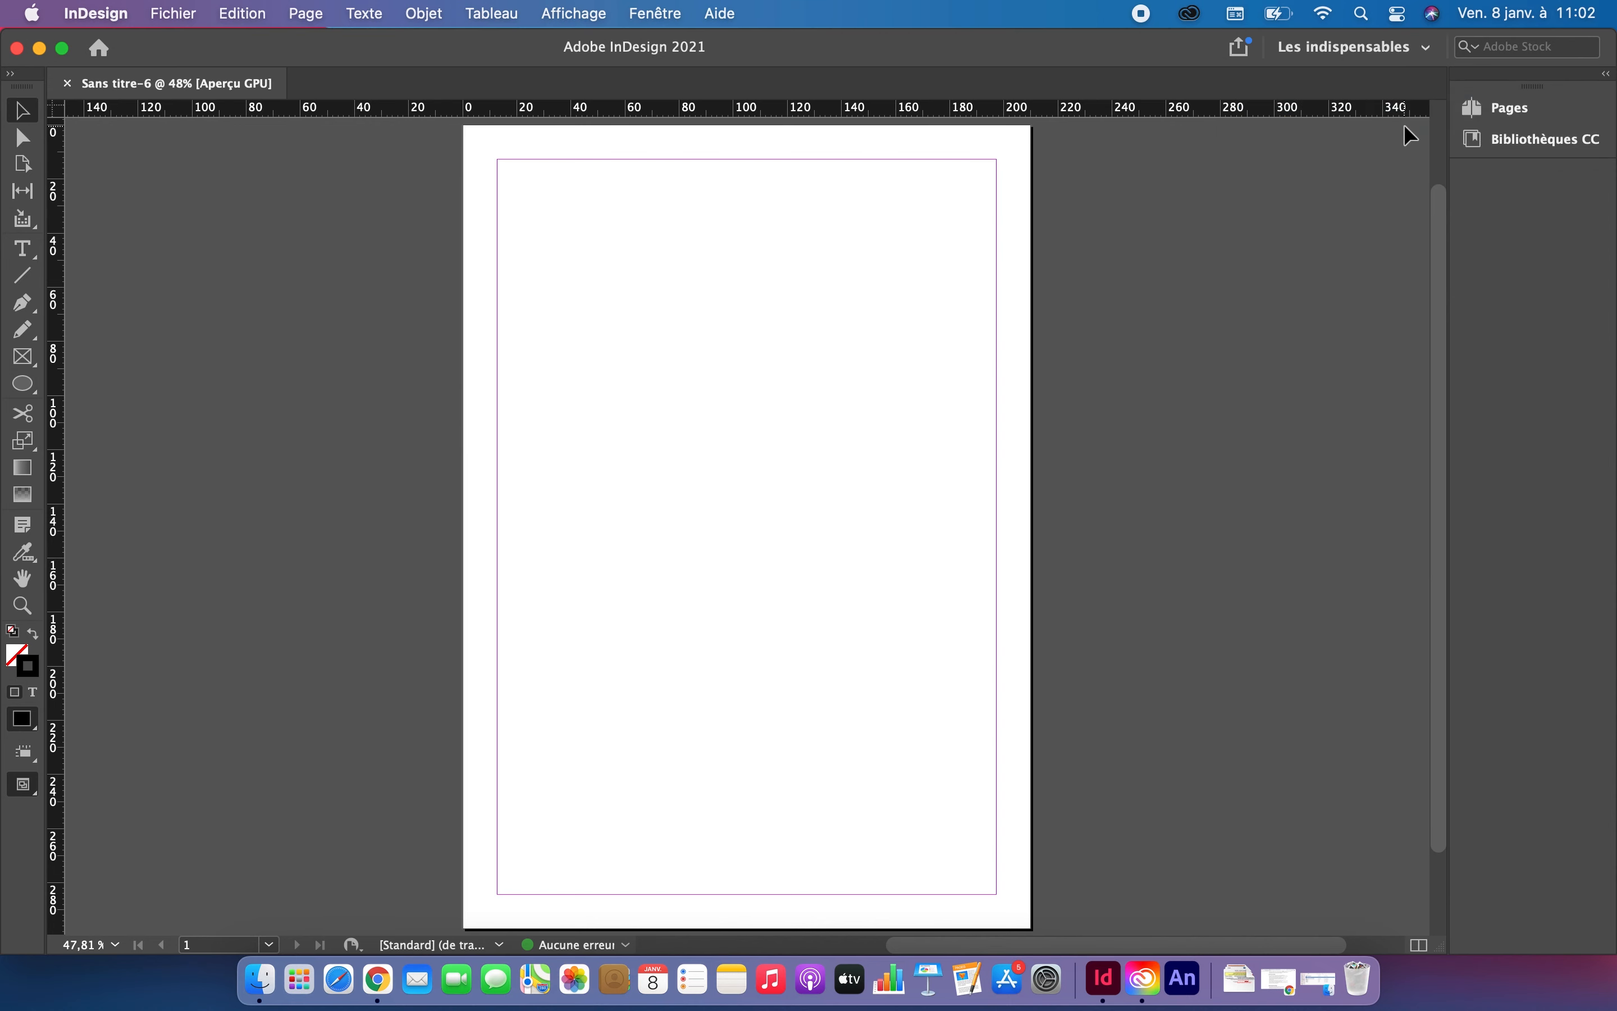
{"action": "right_click", "coordinate": [1512, 148]}
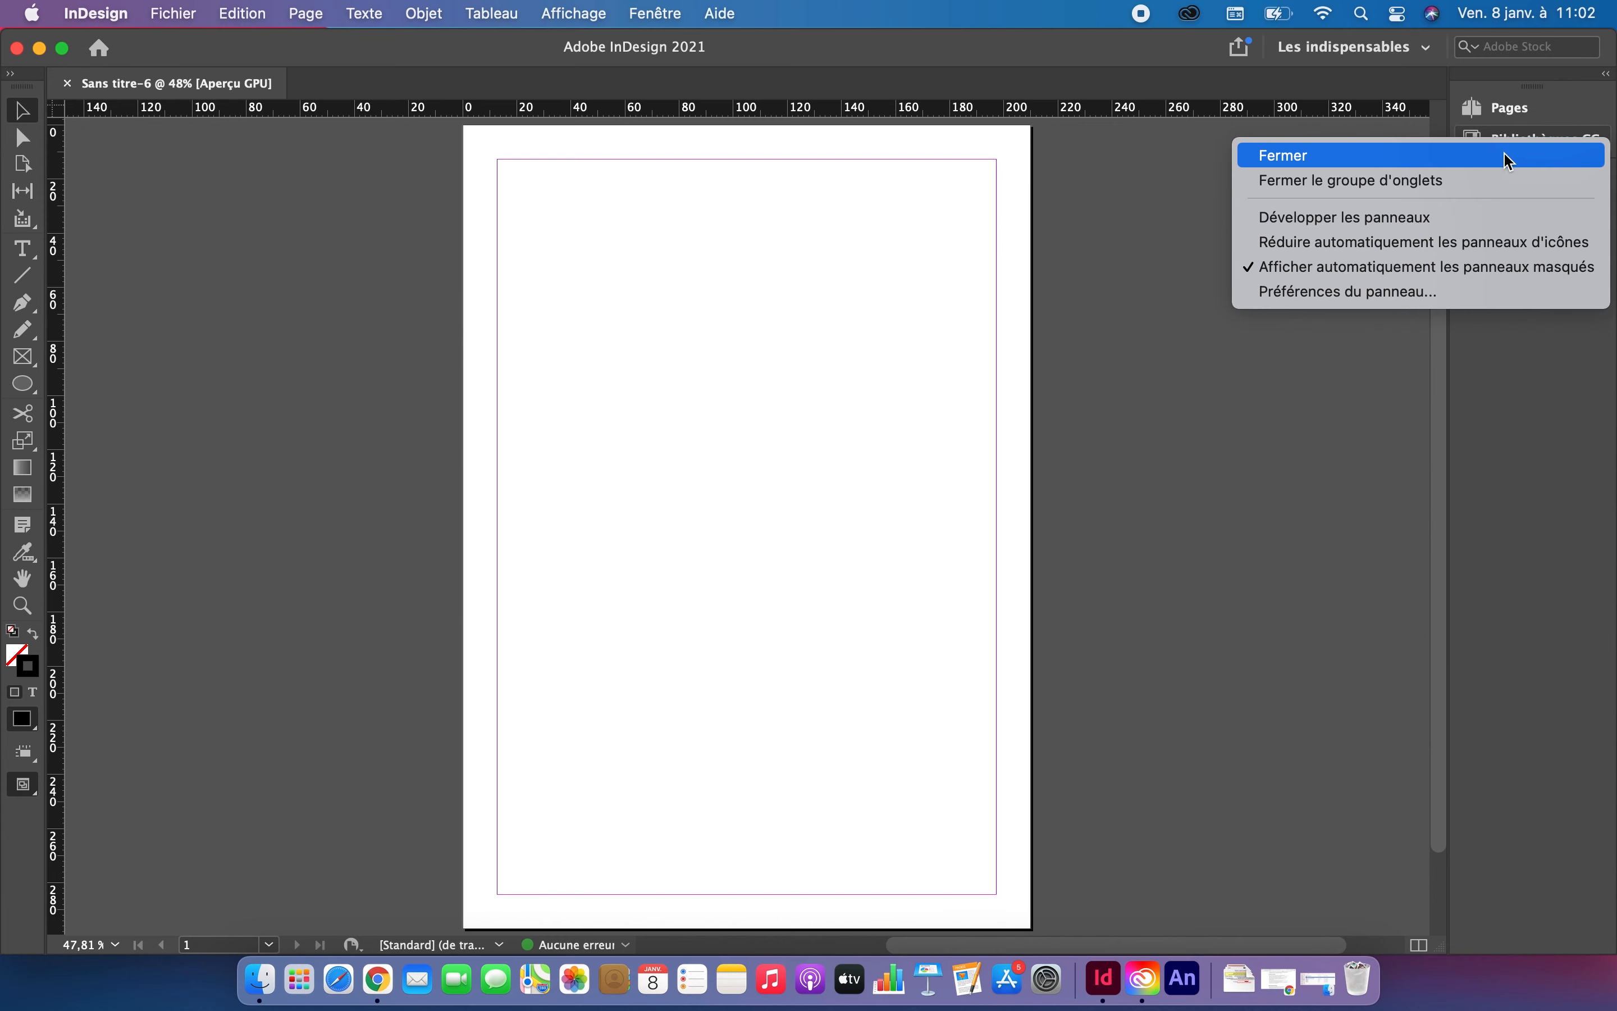
{"action": "left_click", "coordinate": [1511, 155]}
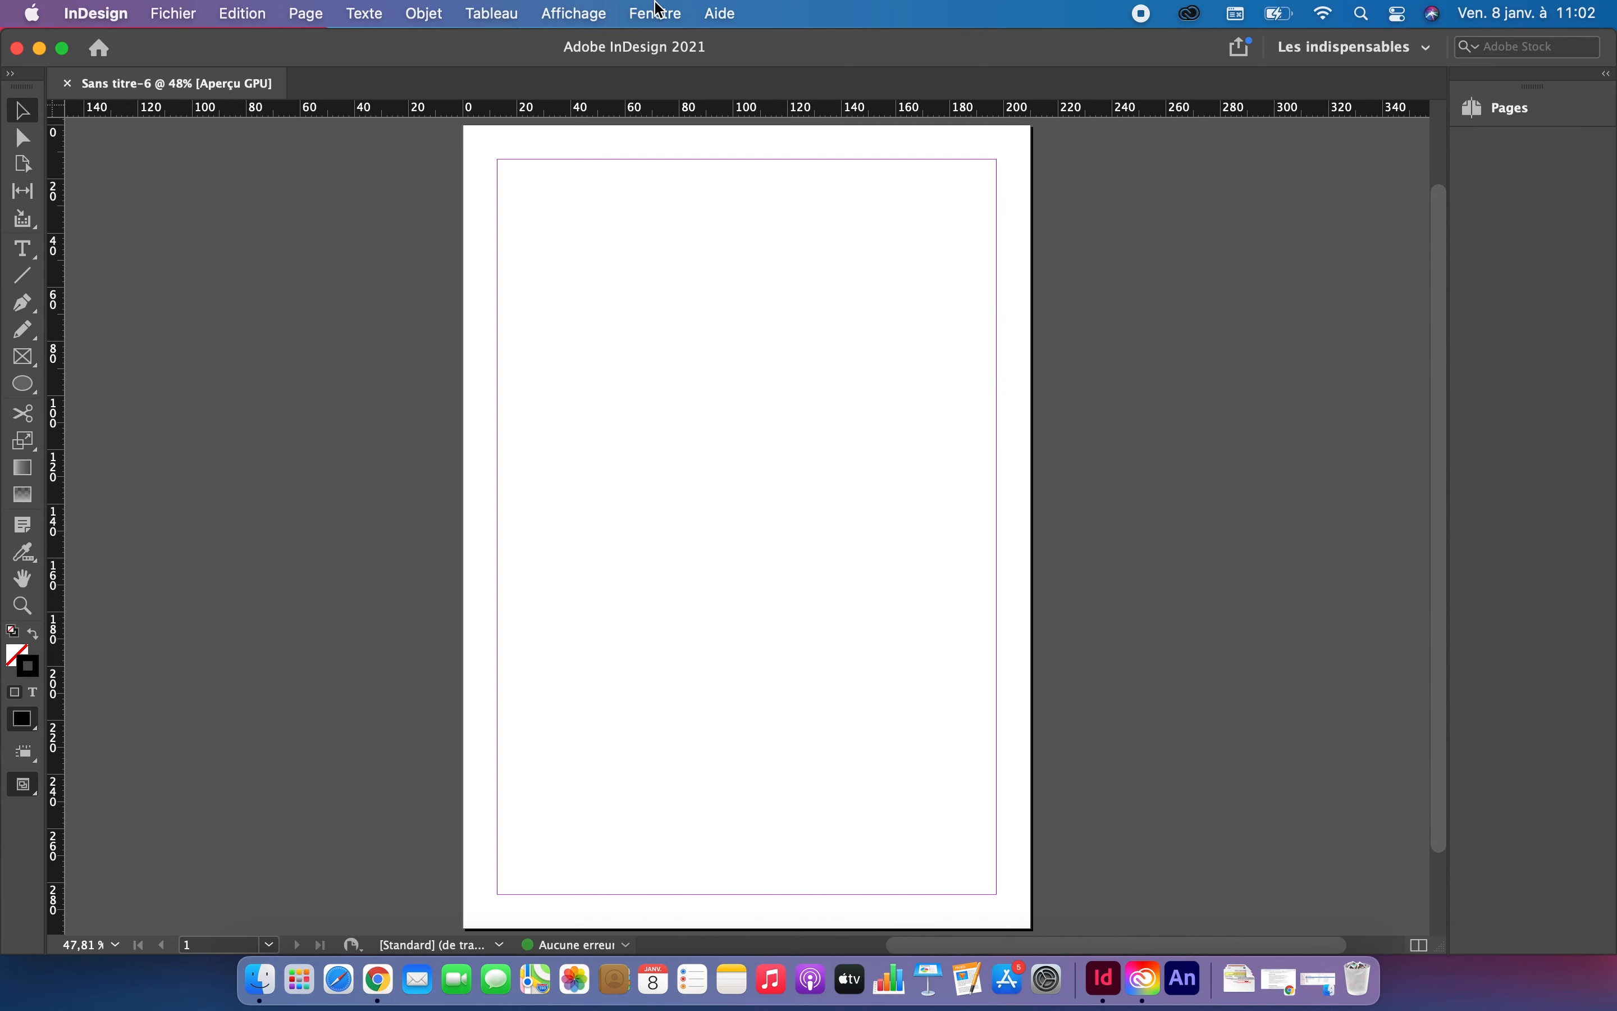
Display the Calques and Liens panels.
{"action": "left_click", "coordinate": [667, 14]}
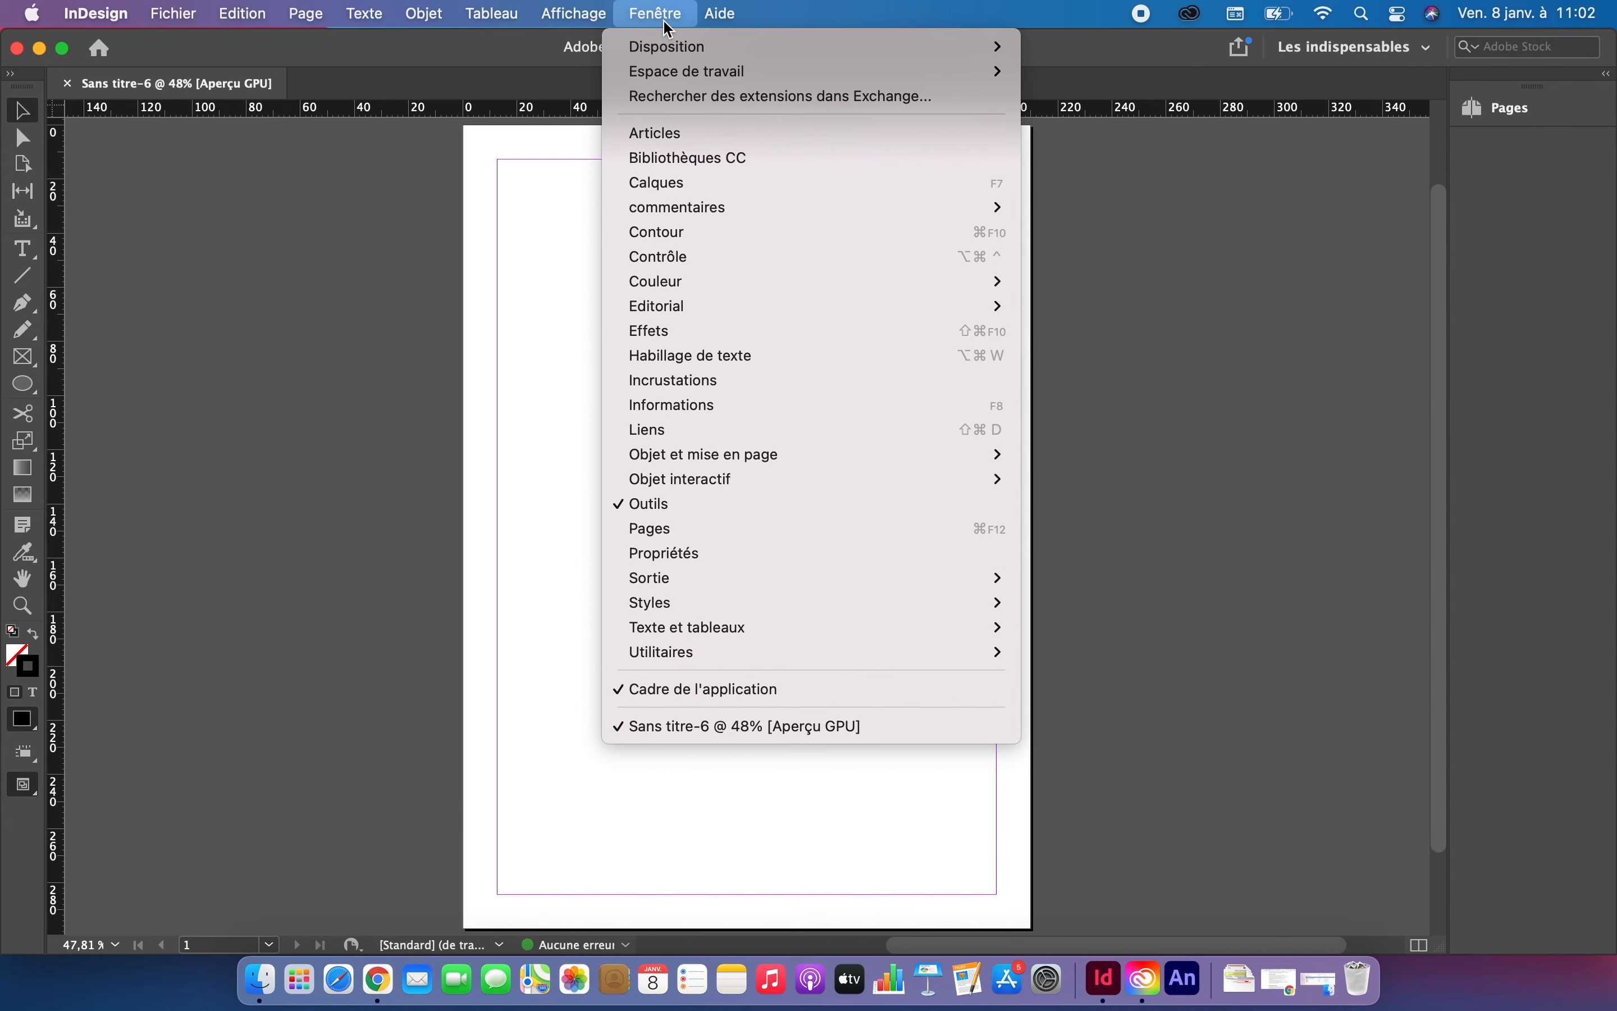
{"action": "left_click", "coordinate": [658, 189]}
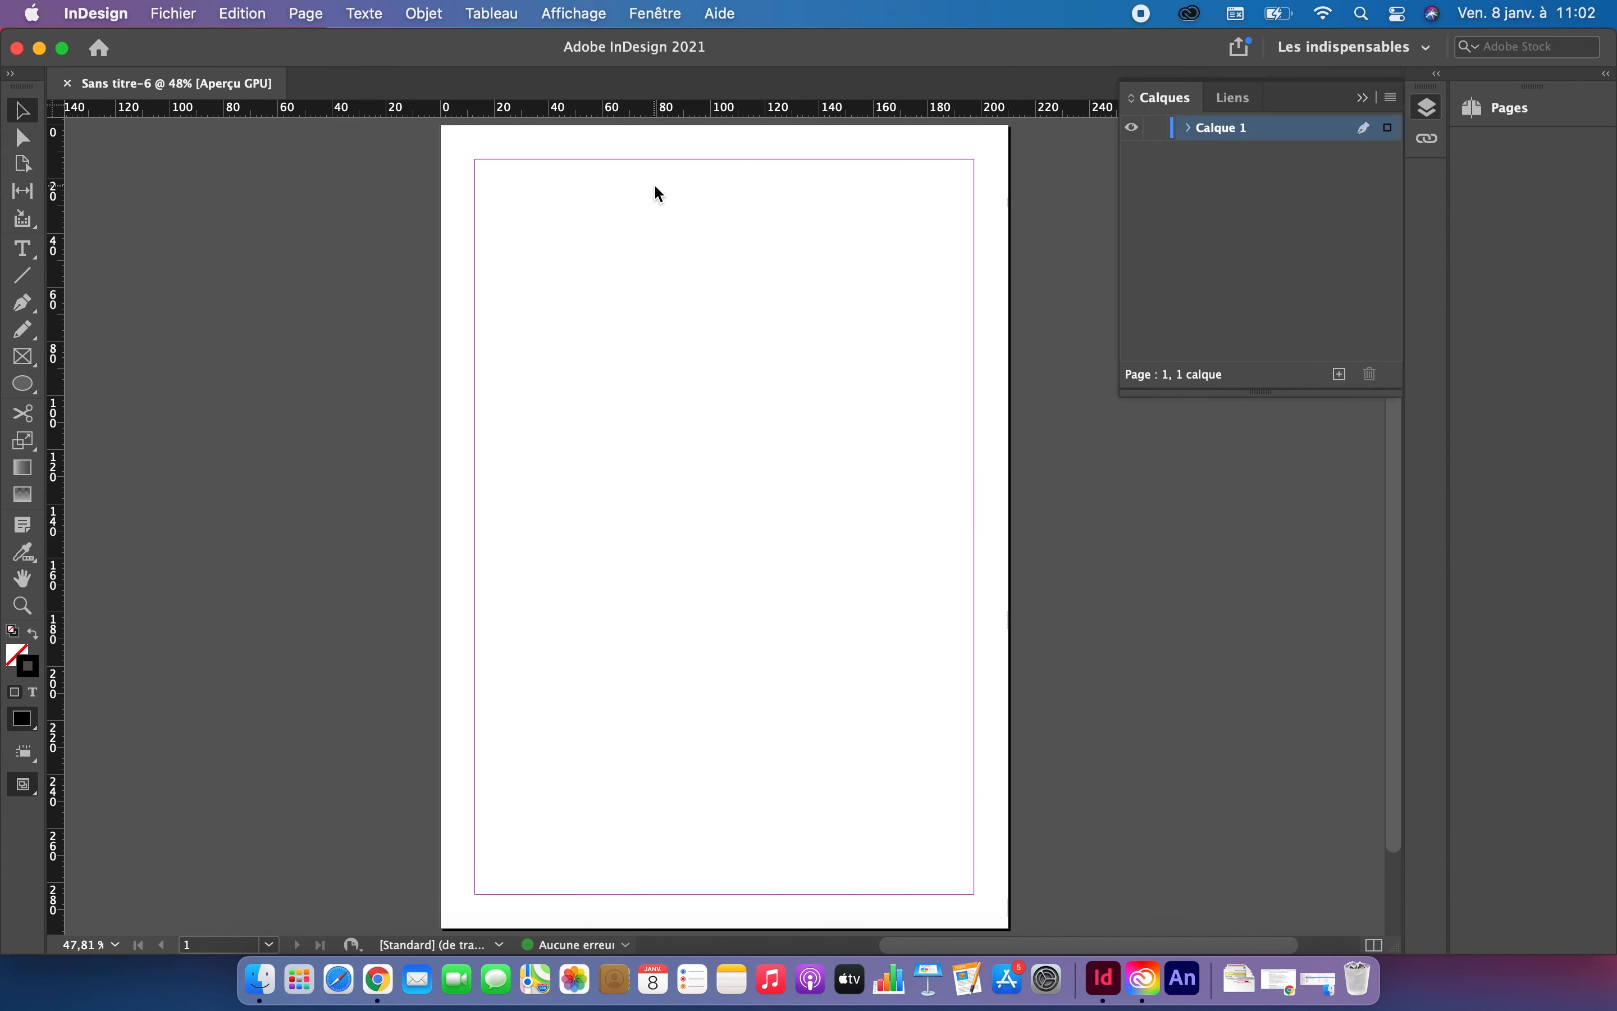
{"action": "left_click", "coordinate": [665, 24]}
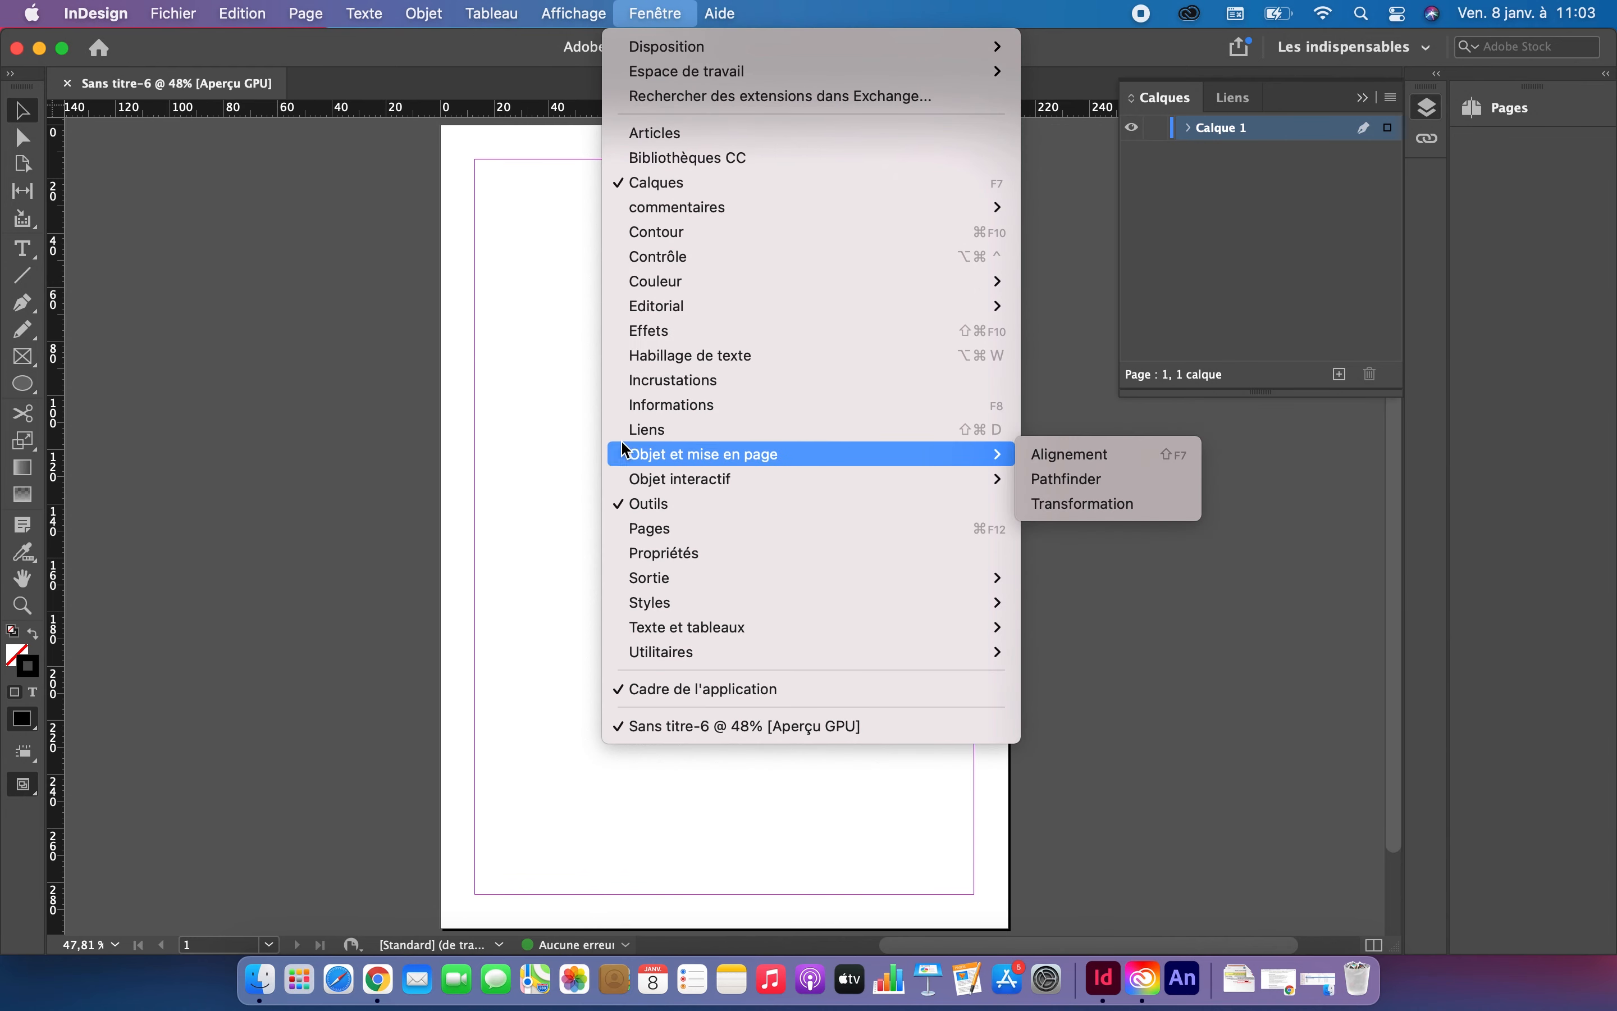
{"action": "left_click", "coordinate": [646, 435]}
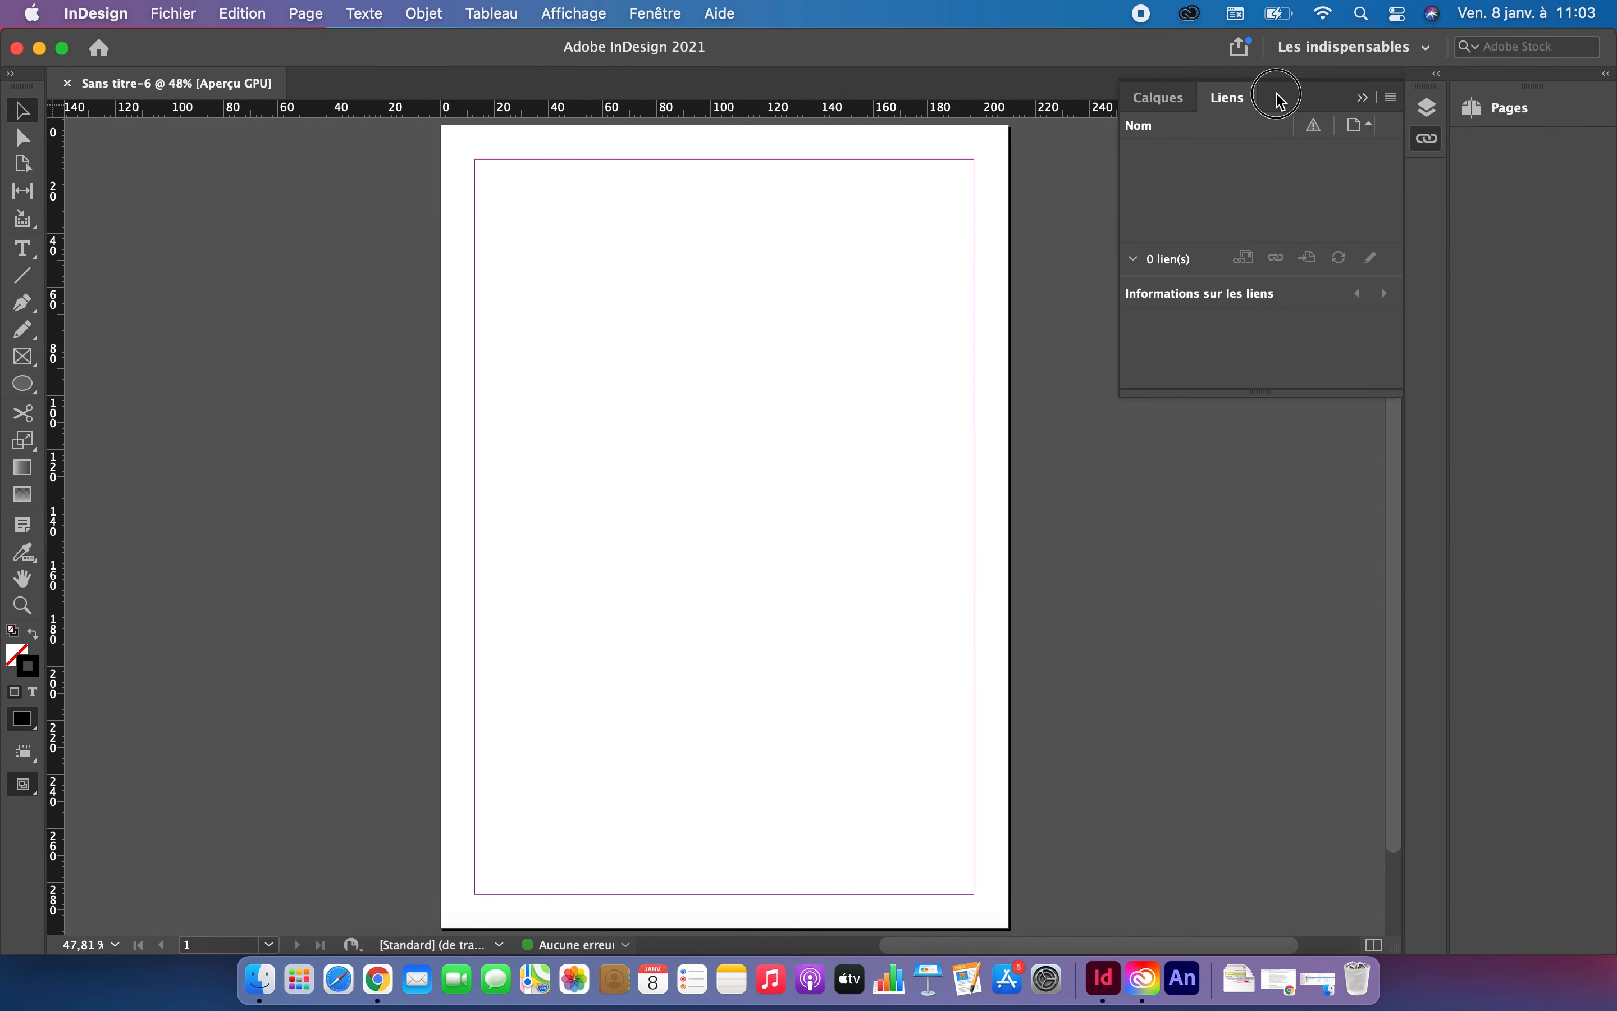
Detach the Calques and Liens group, dock it in the same group as Pages, and collapse the panels to labels.
{"action": "left_click_drag", "start_coordinate": [1273, 97], "coordinate": [1121, 269]}
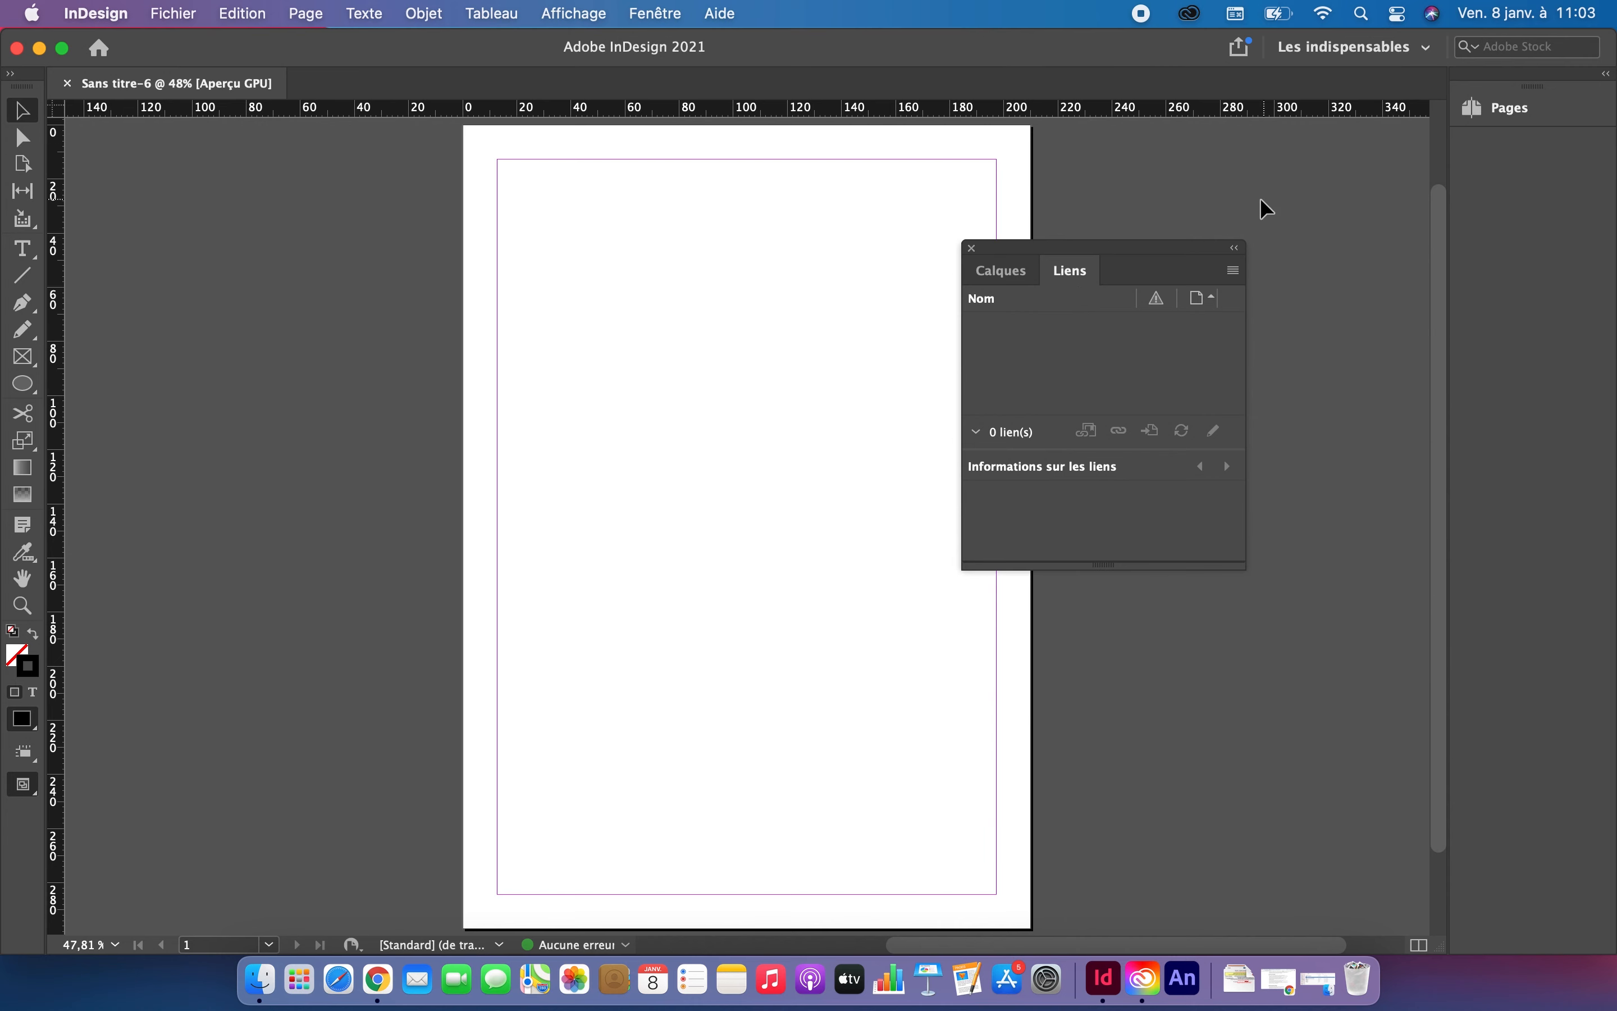
{"action": "left_click", "coordinate": [1153, 270]}
{"action": "left_click_drag", "start_coordinate": [1157, 274], "coordinate": [1549, 117]}
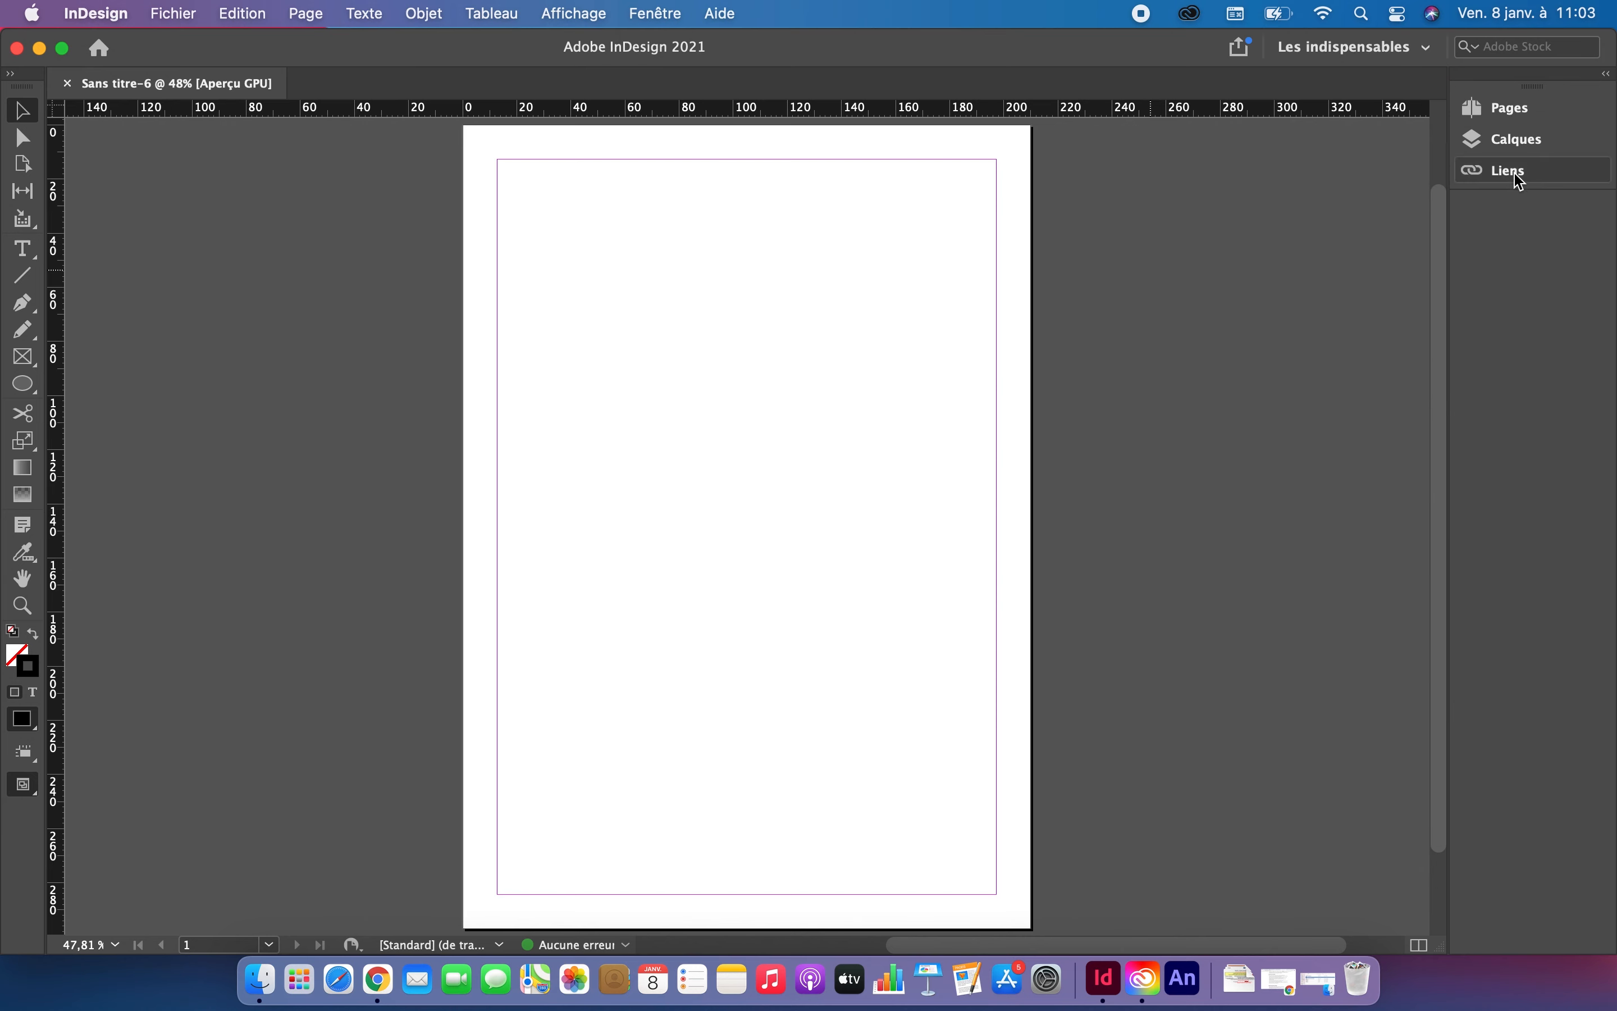
{"action": "left_click", "coordinate": [1518, 175]}
{"action": "left_click", "coordinate": [1519, 142]}
{"action": "left_click", "coordinate": [1520, 111]}
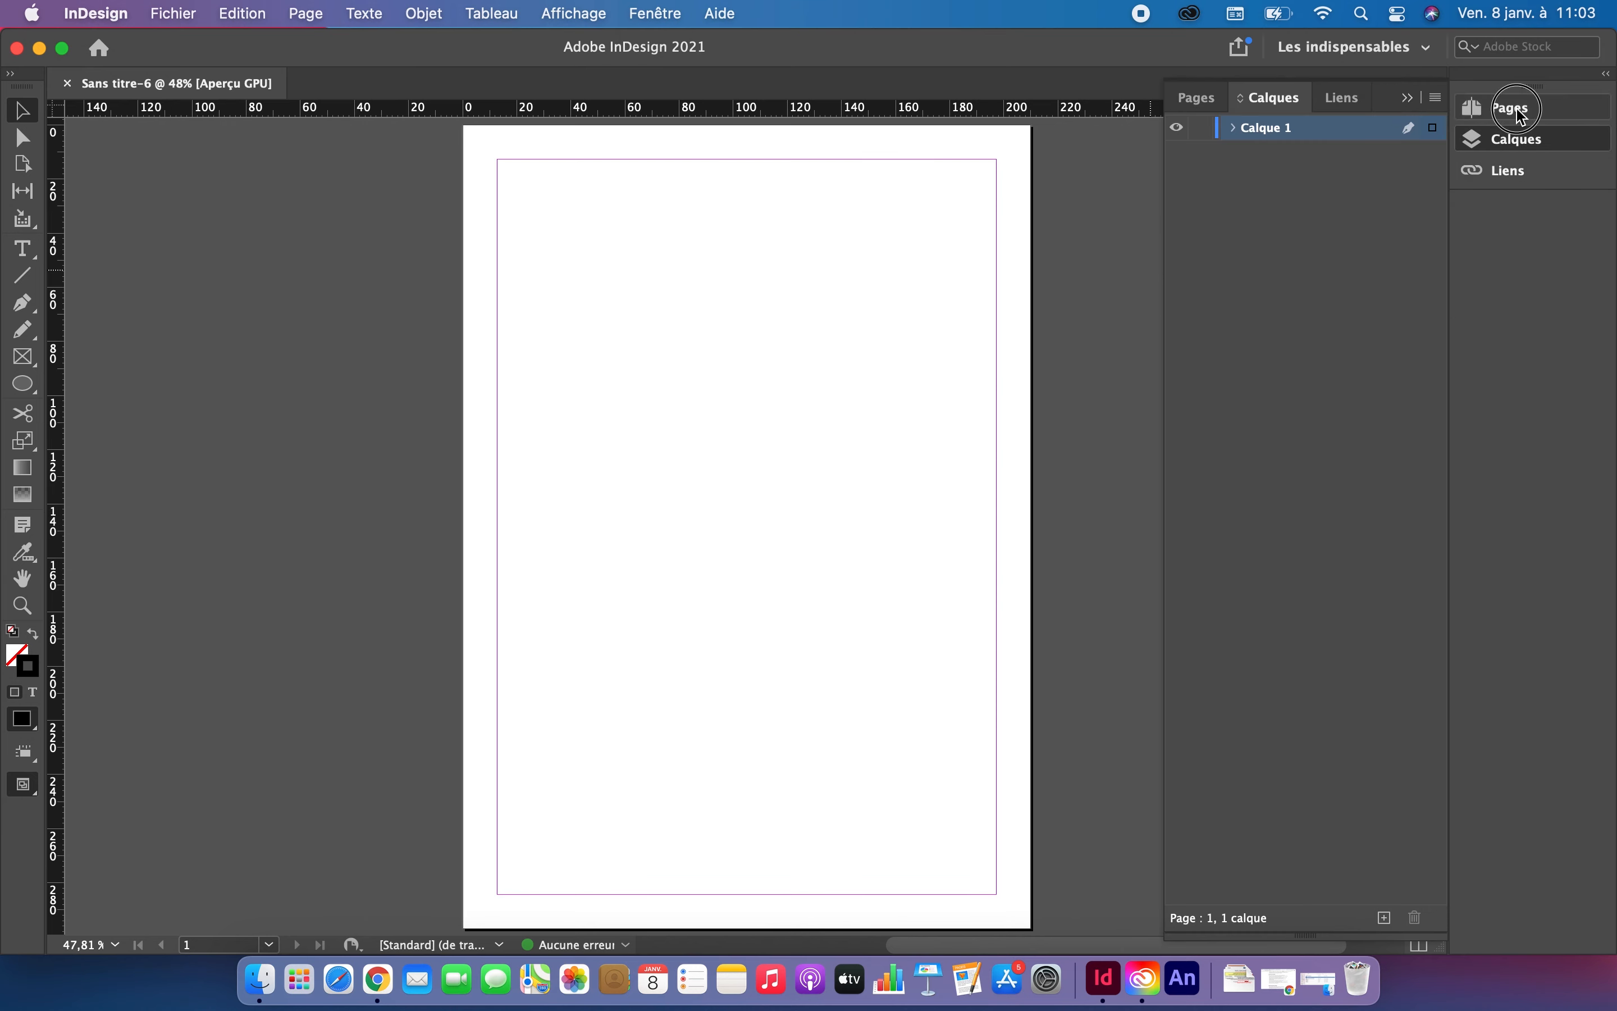
{"action": "left_click", "coordinate": [1518, 141]}
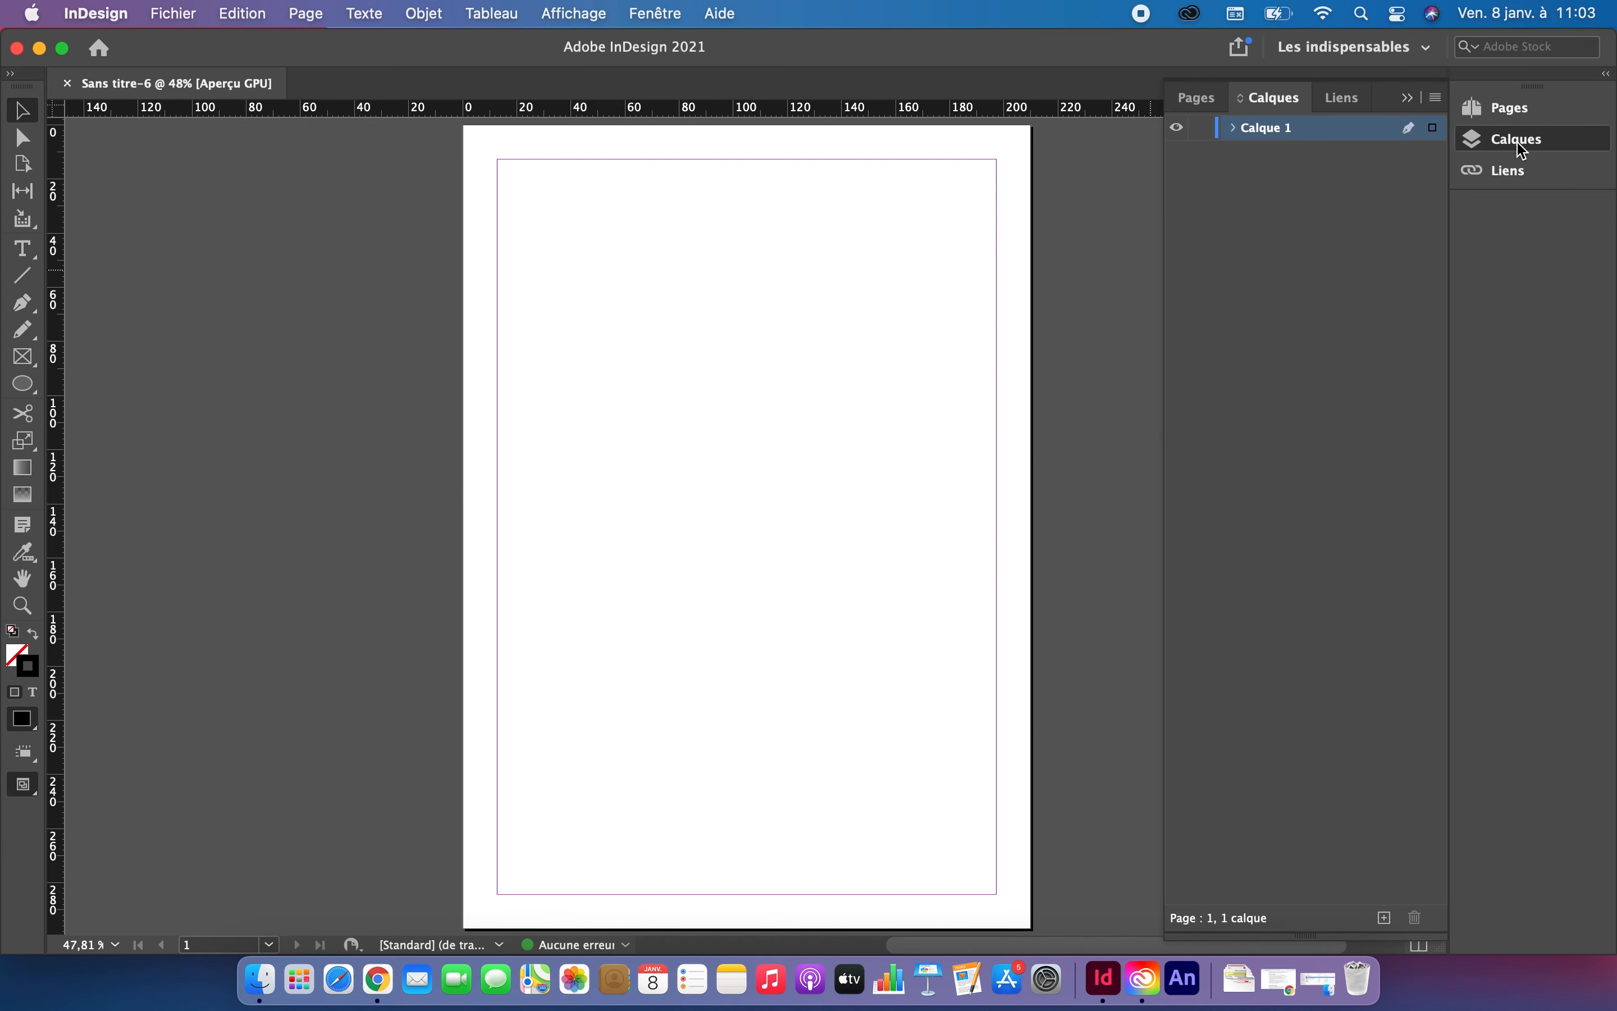
{"action": "left_click", "coordinate": [1523, 174]}
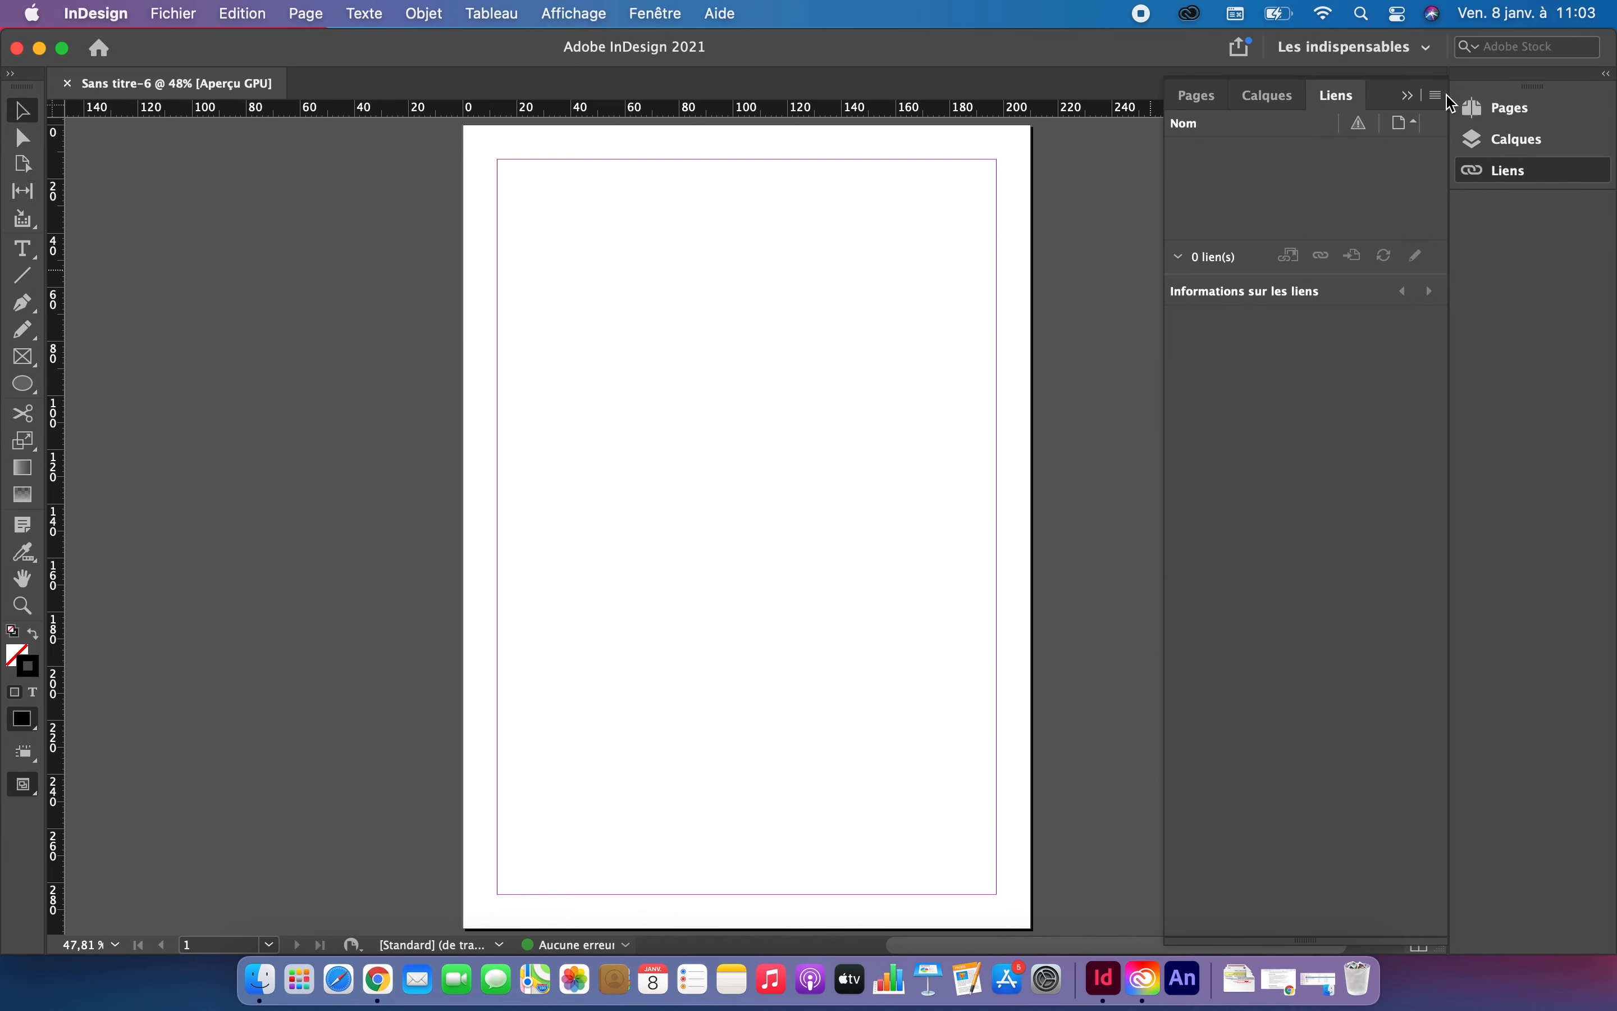
{"action": "left_click", "coordinate": [1410, 96]}
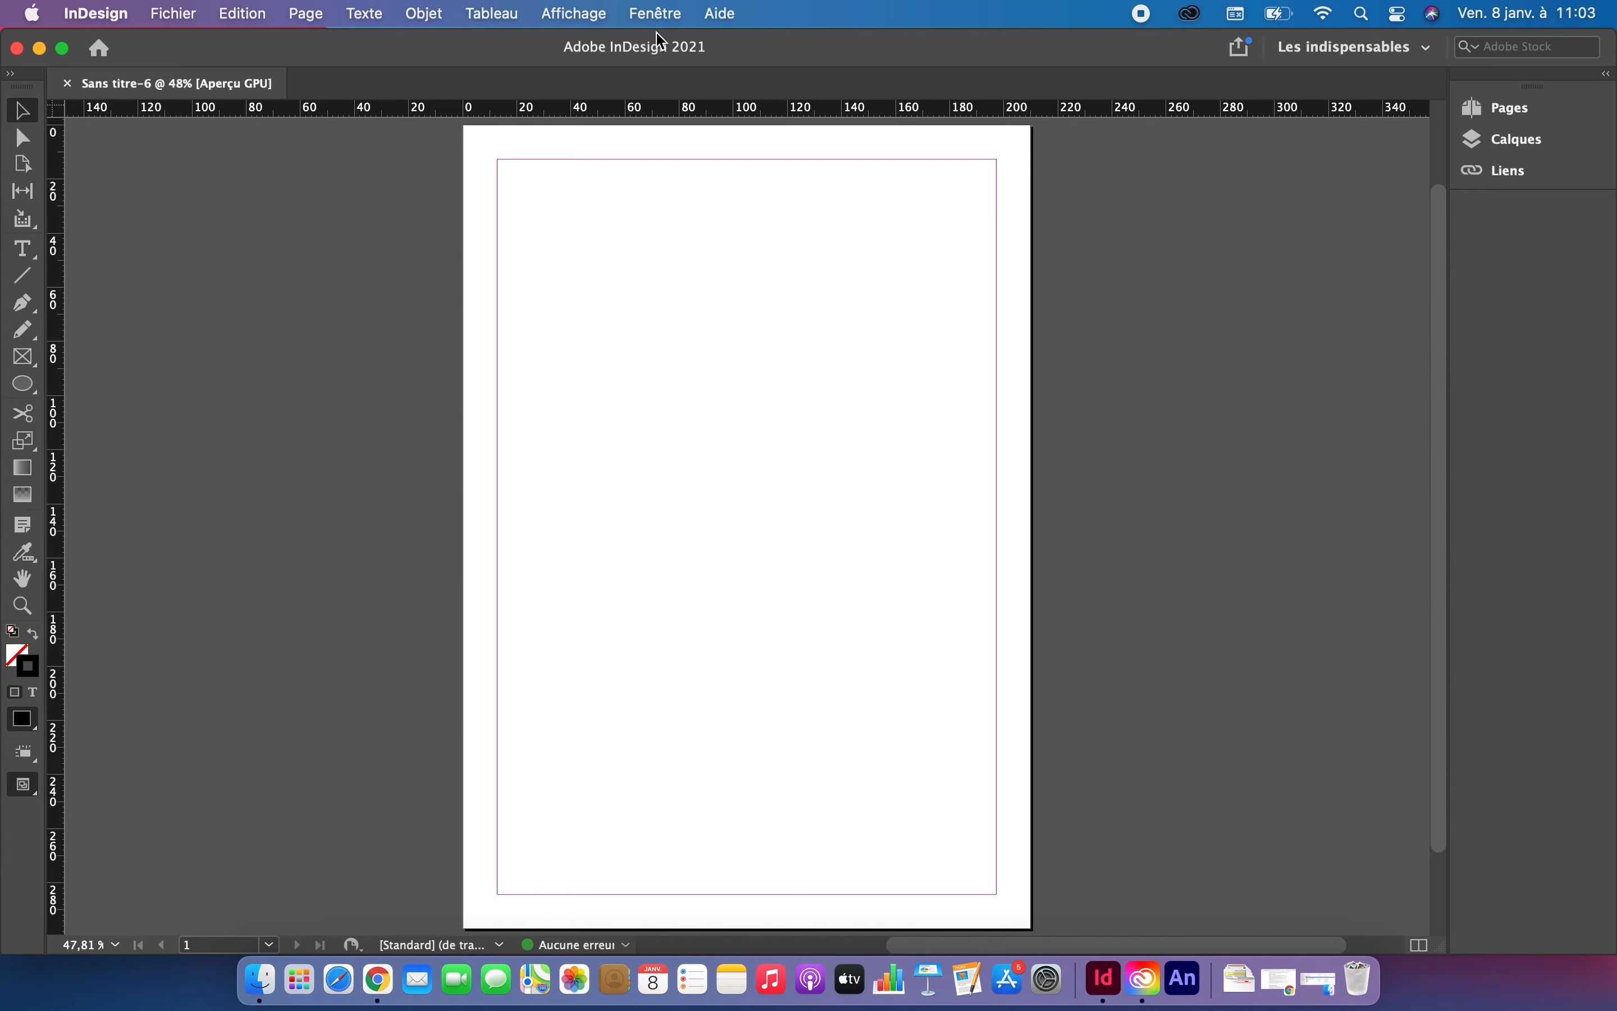
Display the Contour, Couleur and Nuancier panels.
{"action": "left_click", "coordinate": [655, 15]}
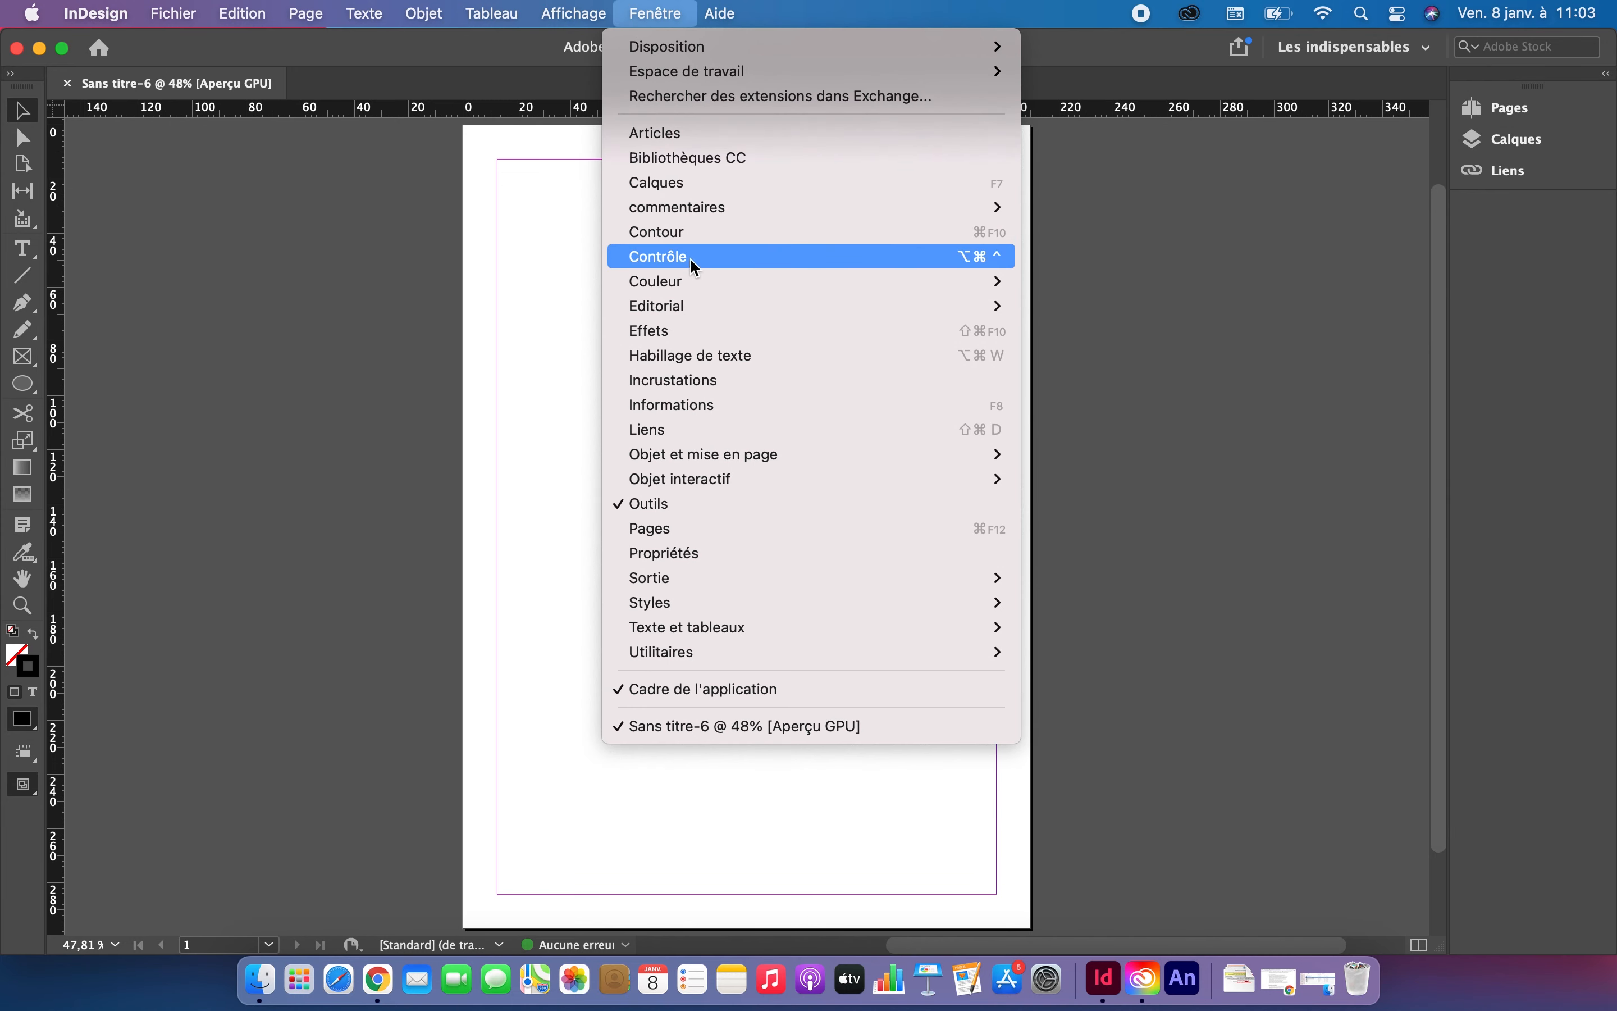
{"action": "left_click", "coordinate": [687, 231]}
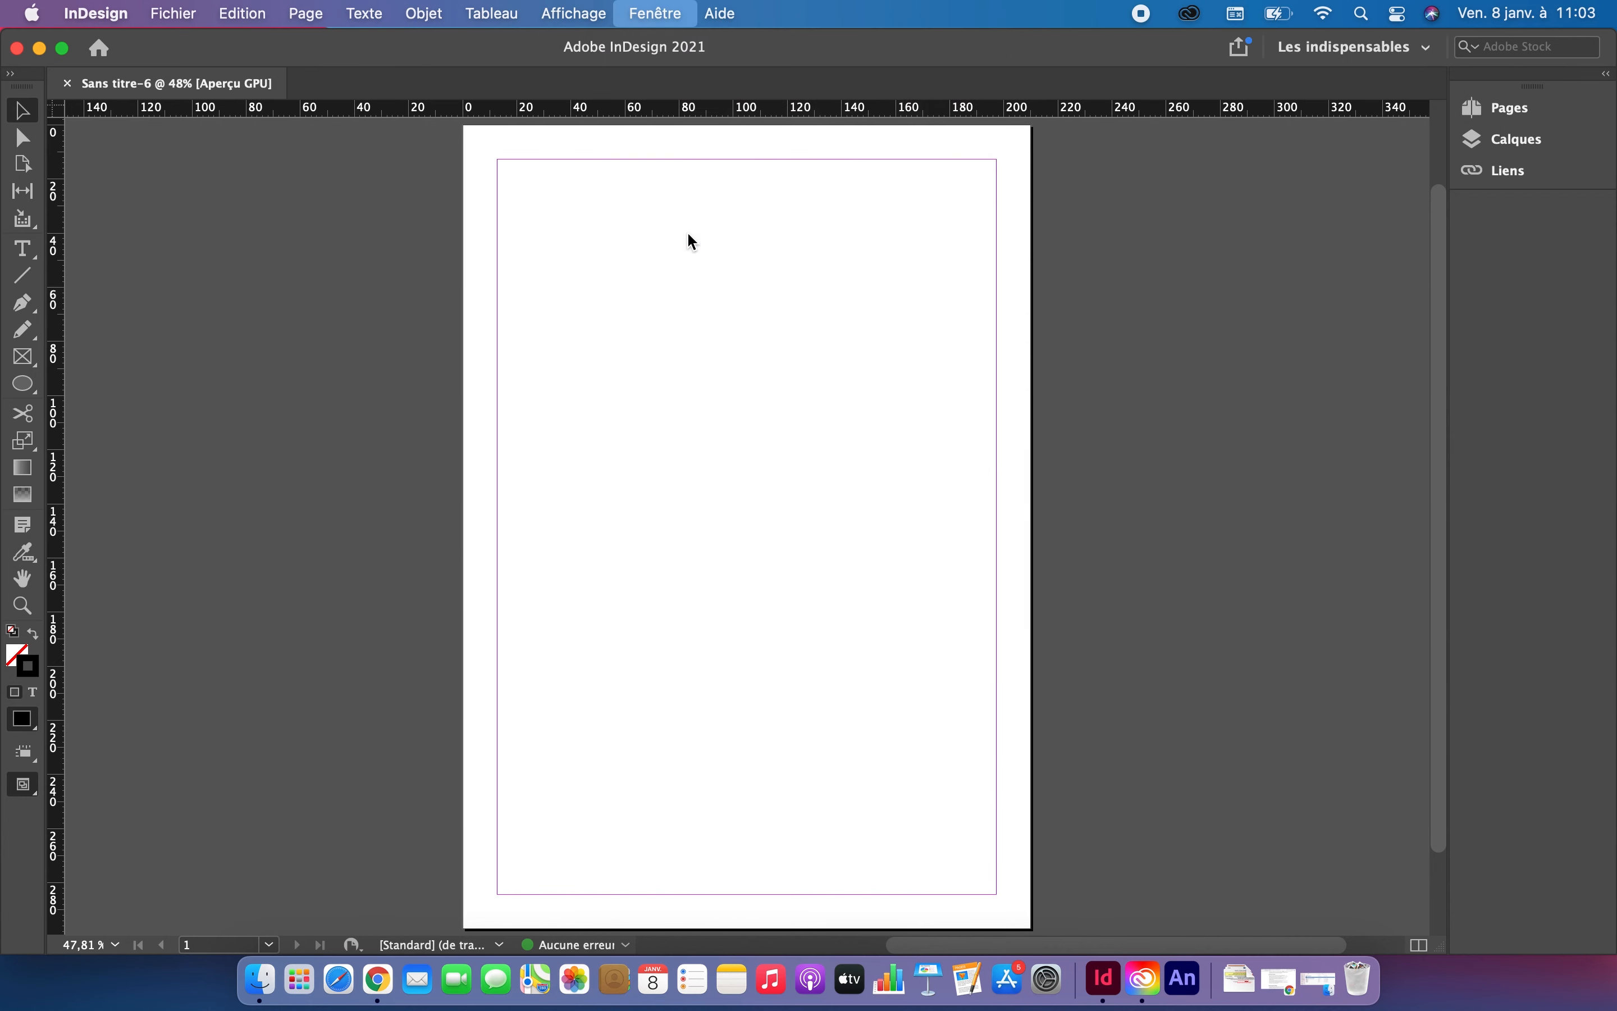
{"action": "left_click", "coordinate": [675, 13]}
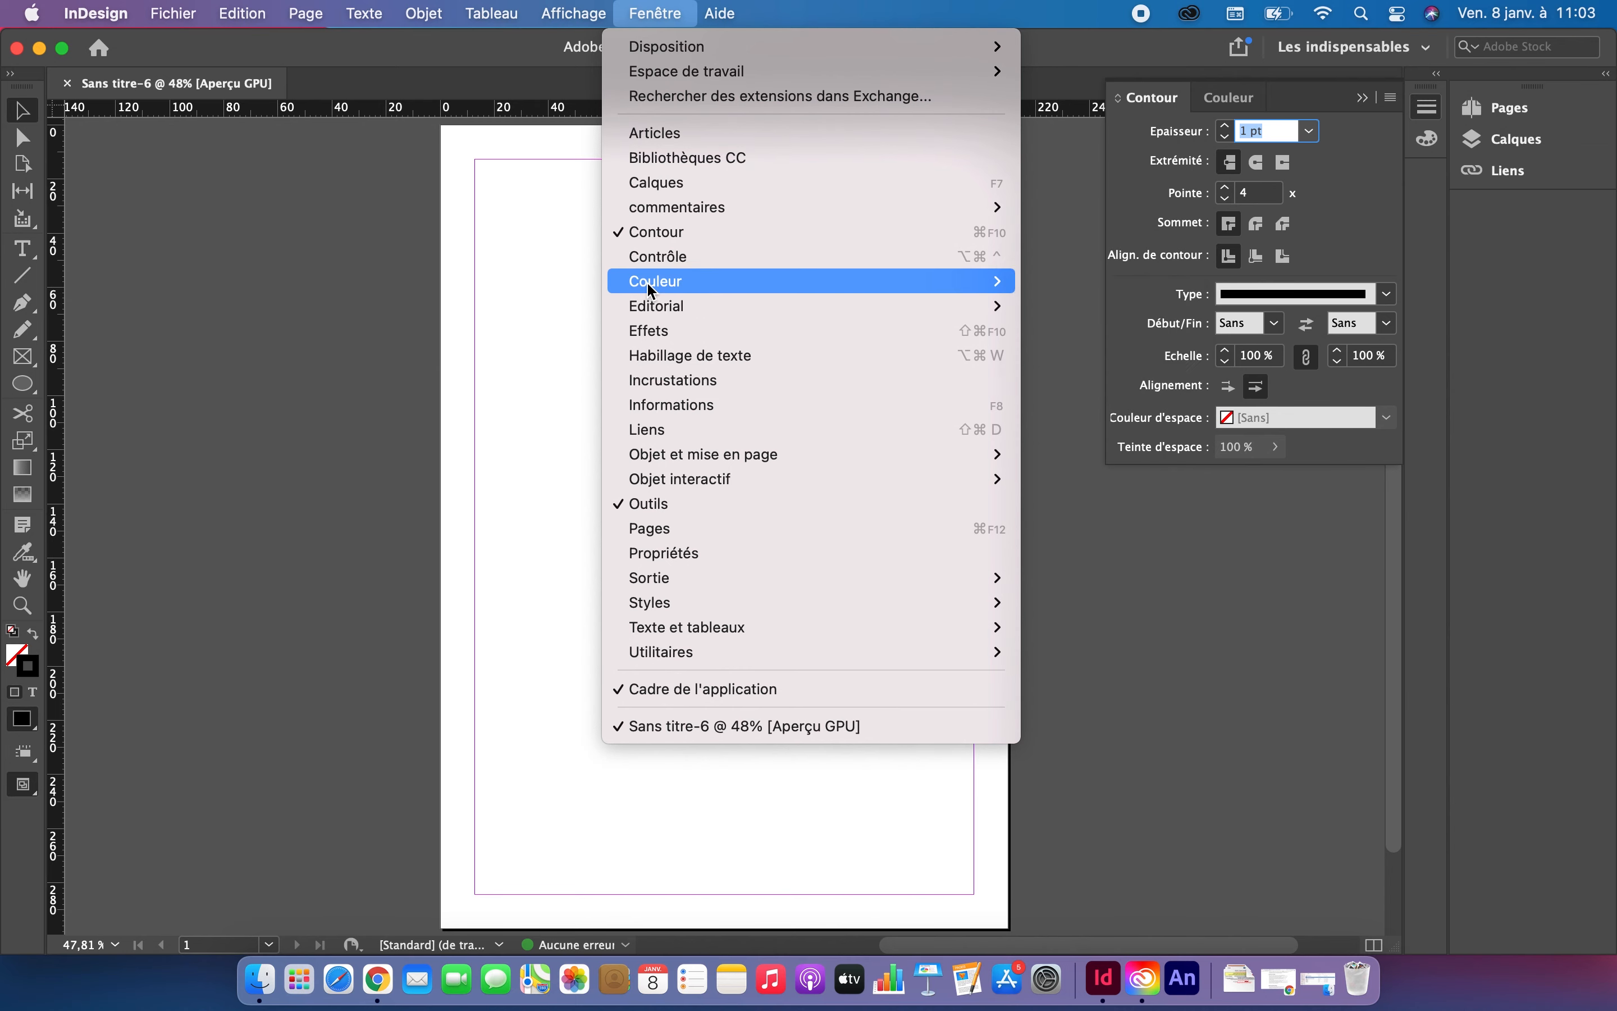
{"action": "mouse_move", "coordinate": [651, 287]}
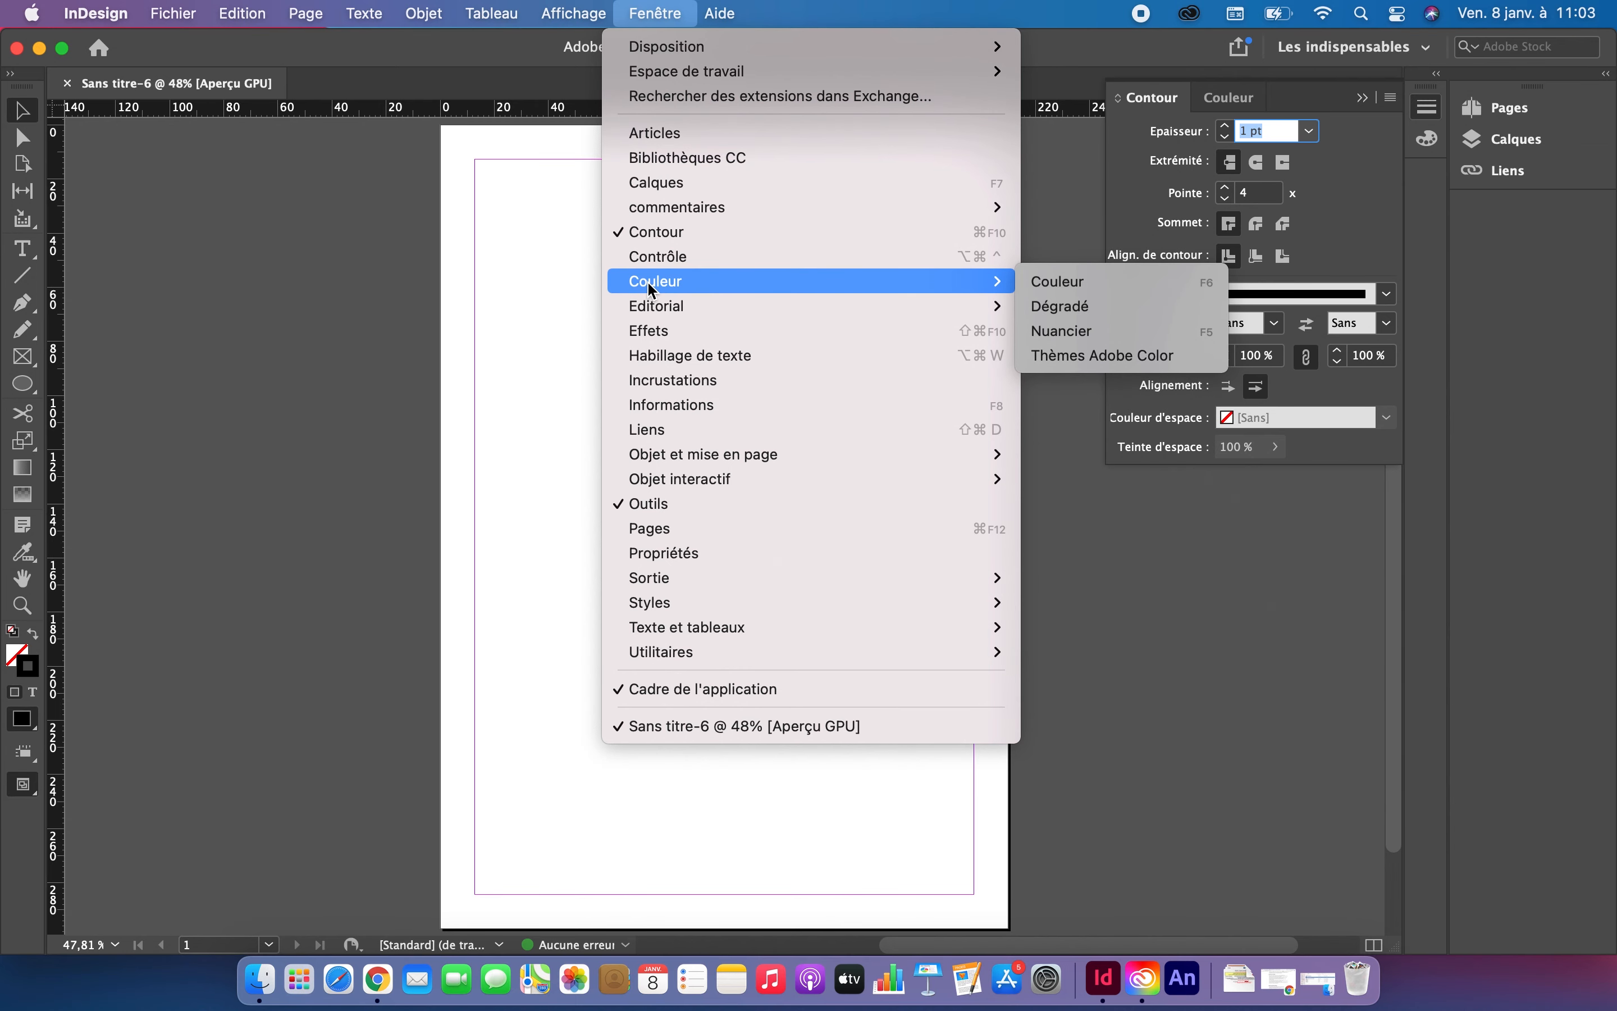
{"action": "left_click", "coordinate": [1036, 288]}
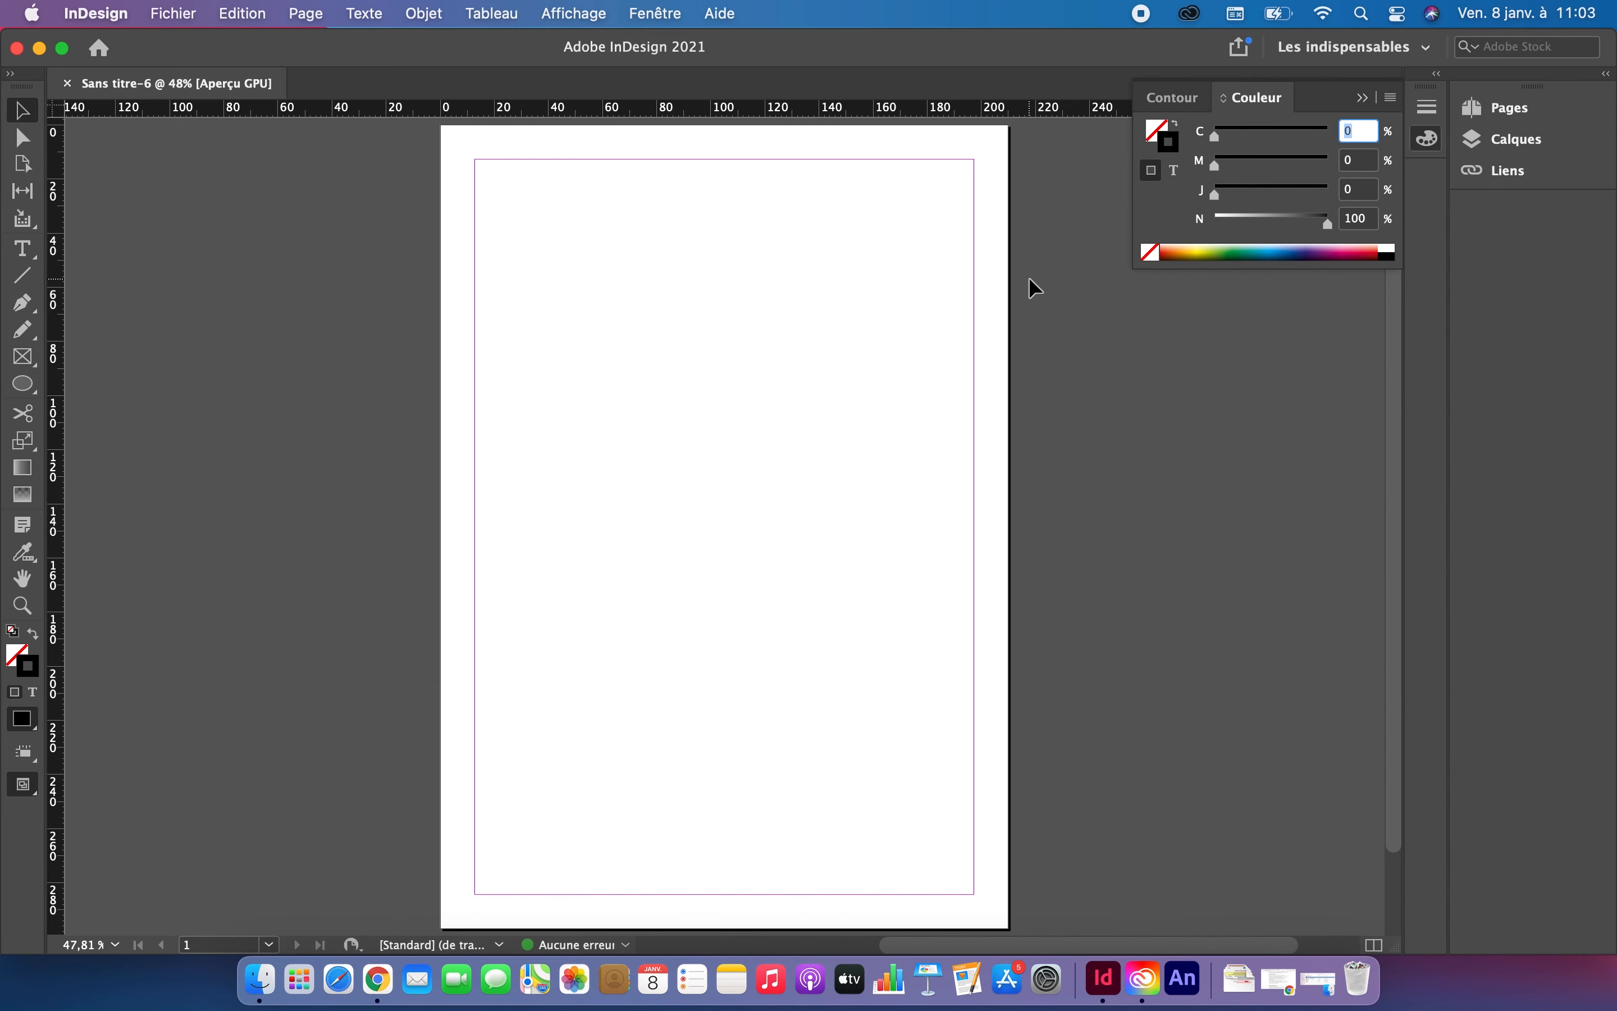
{"action": "left_click", "coordinate": [663, 14]}
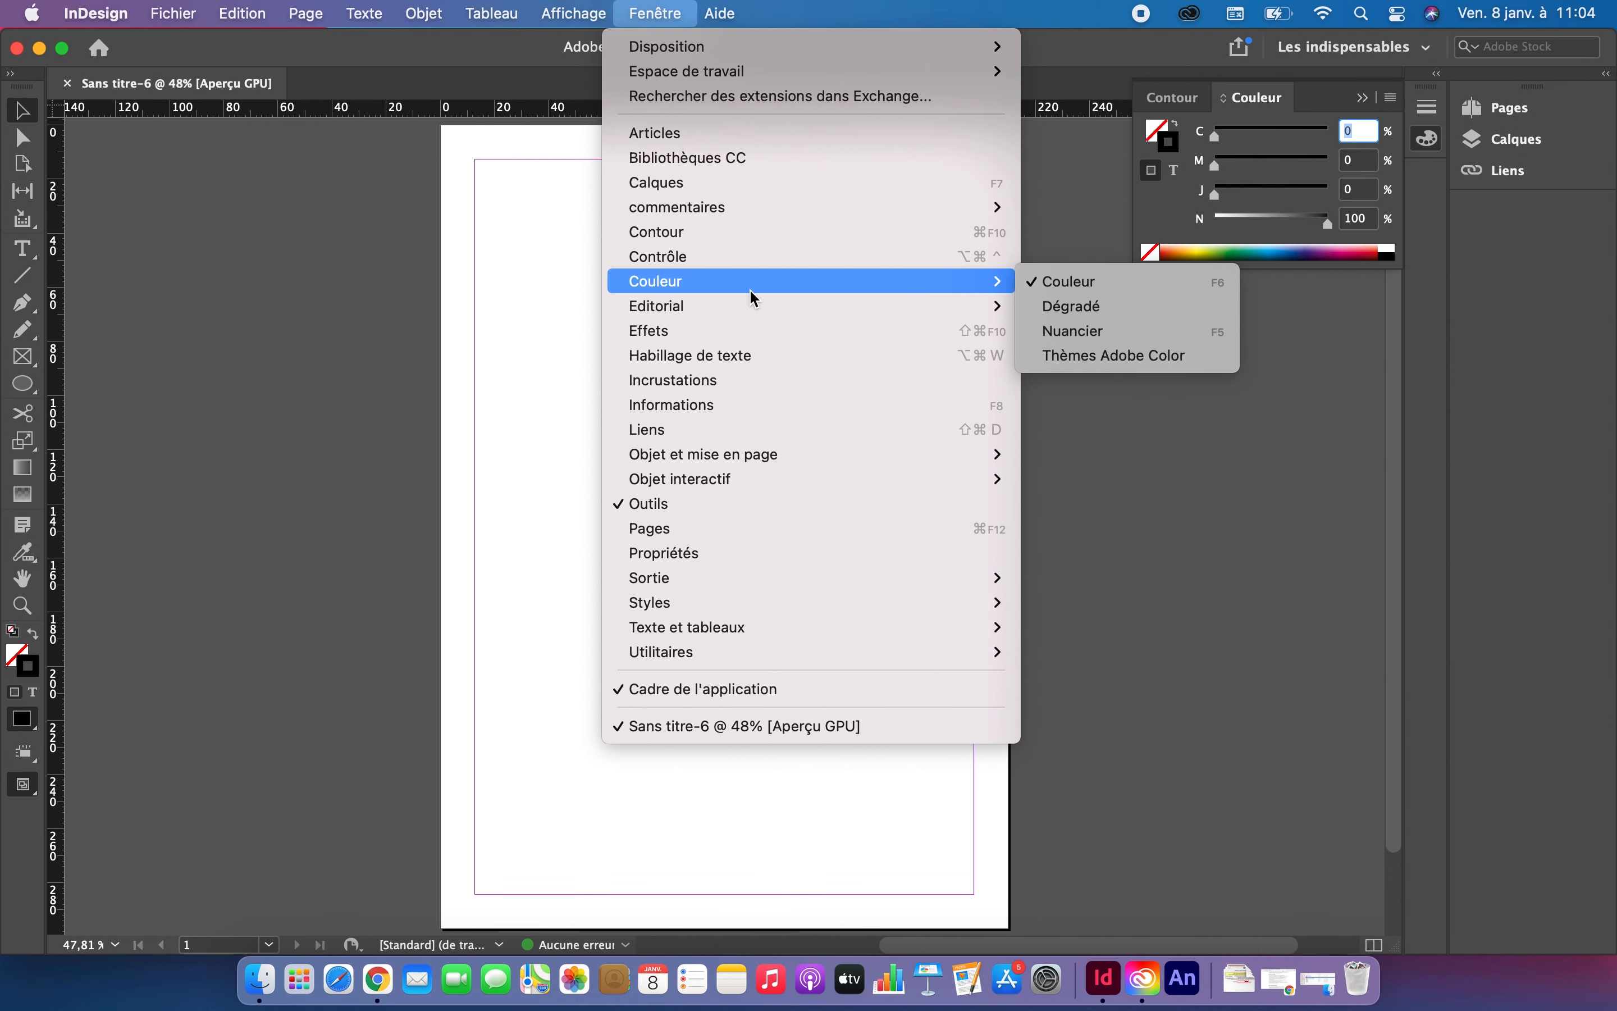
{"action": "mouse_move", "coordinate": [1017, 294]}
{"action": "left_click", "coordinate": [1086, 332]}
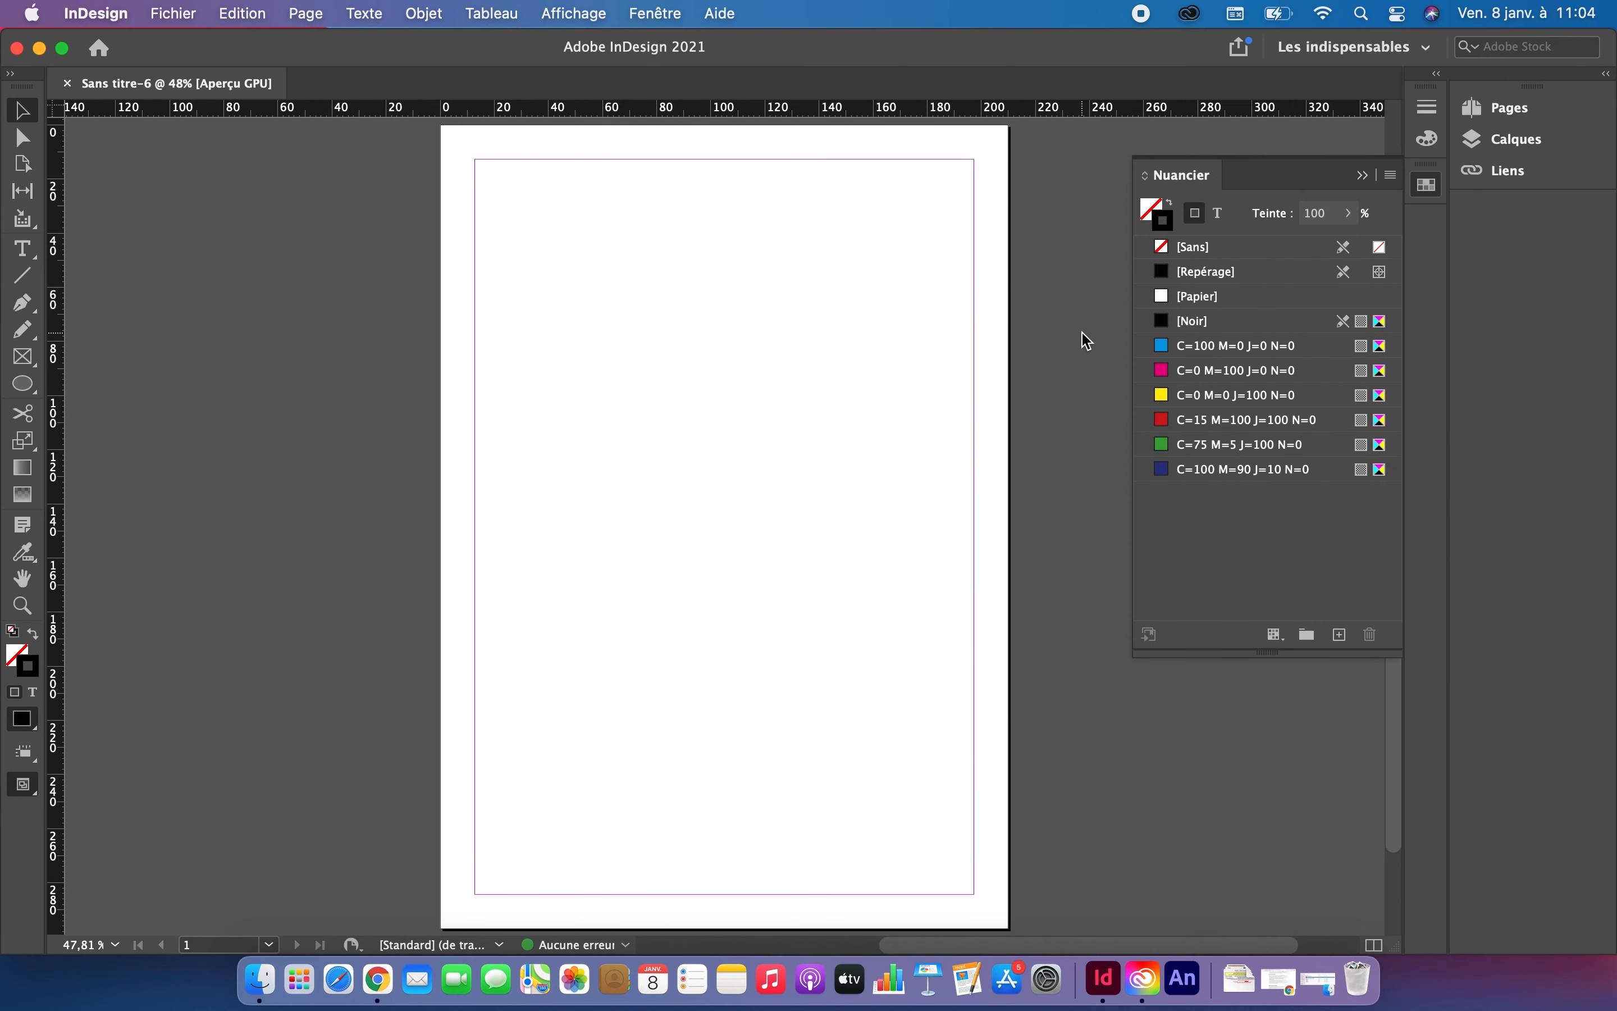
Combine the Contour, Couleur and Nuancier panels into one expanded floating group over the page's upper part.
{"action": "left_click", "coordinate": [1428, 97]}
{"action": "left_click_drag", "start_coordinate": [1427, 97], "coordinate": [1182, 224]}
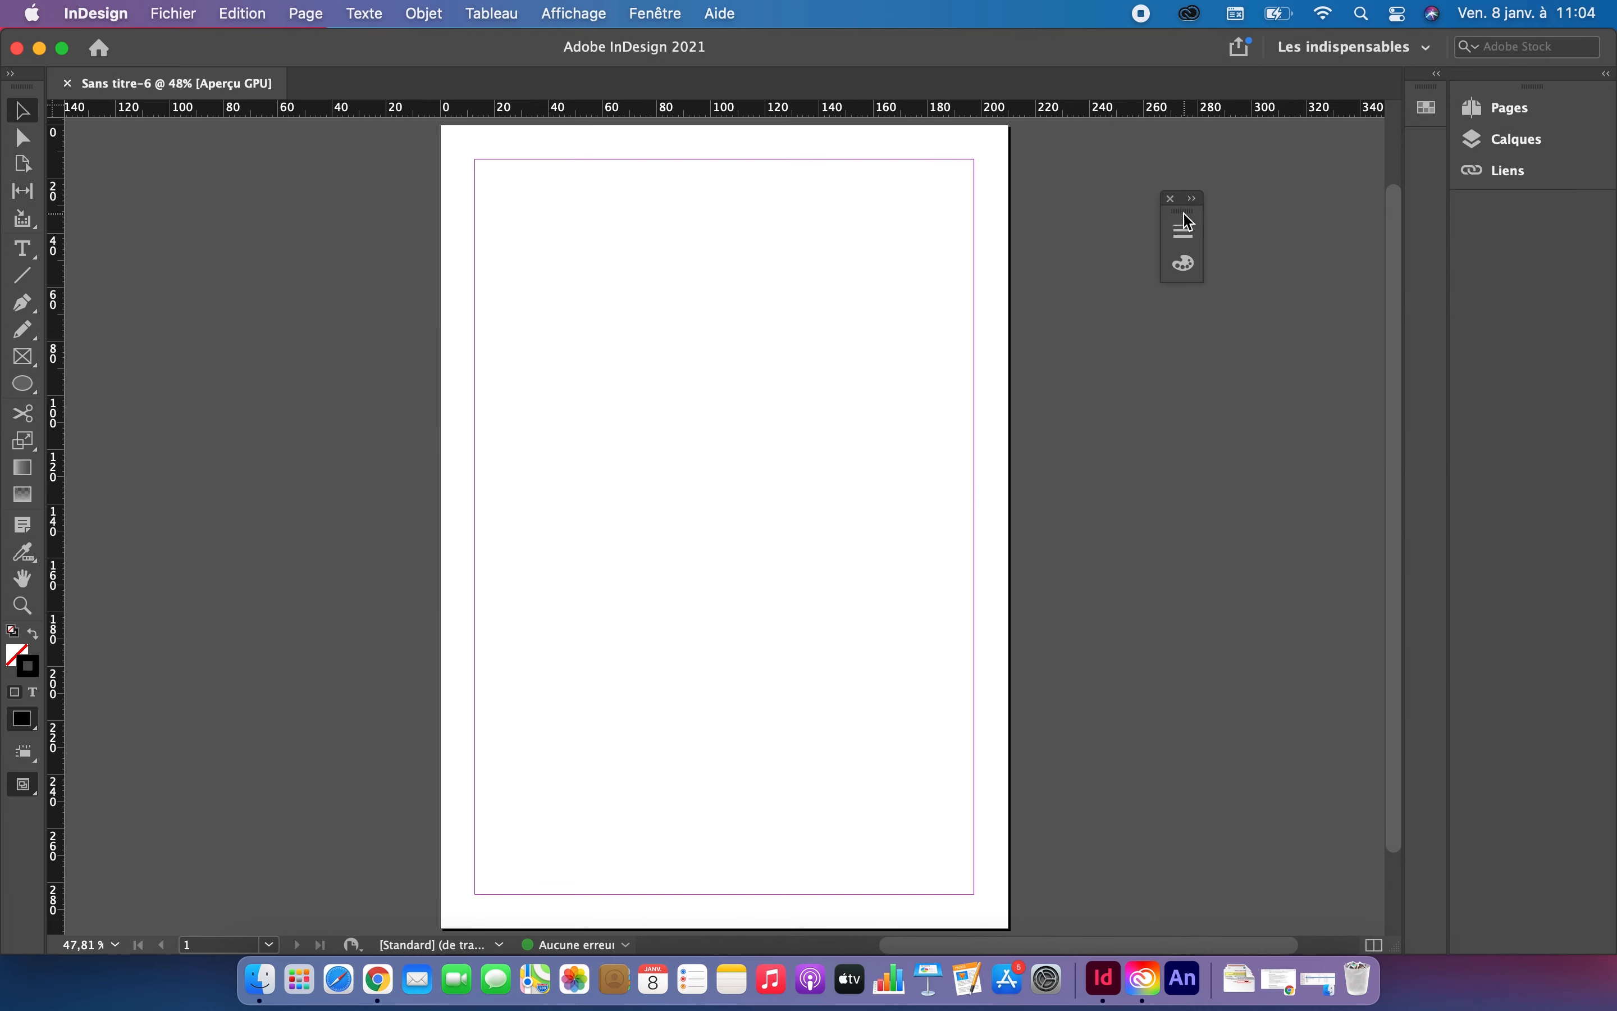
{"action": "left_click_drag", "start_coordinate": [1428, 95], "coordinate": [1194, 232]}
{"action": "left_click", "coordinate": [1191, 200]}
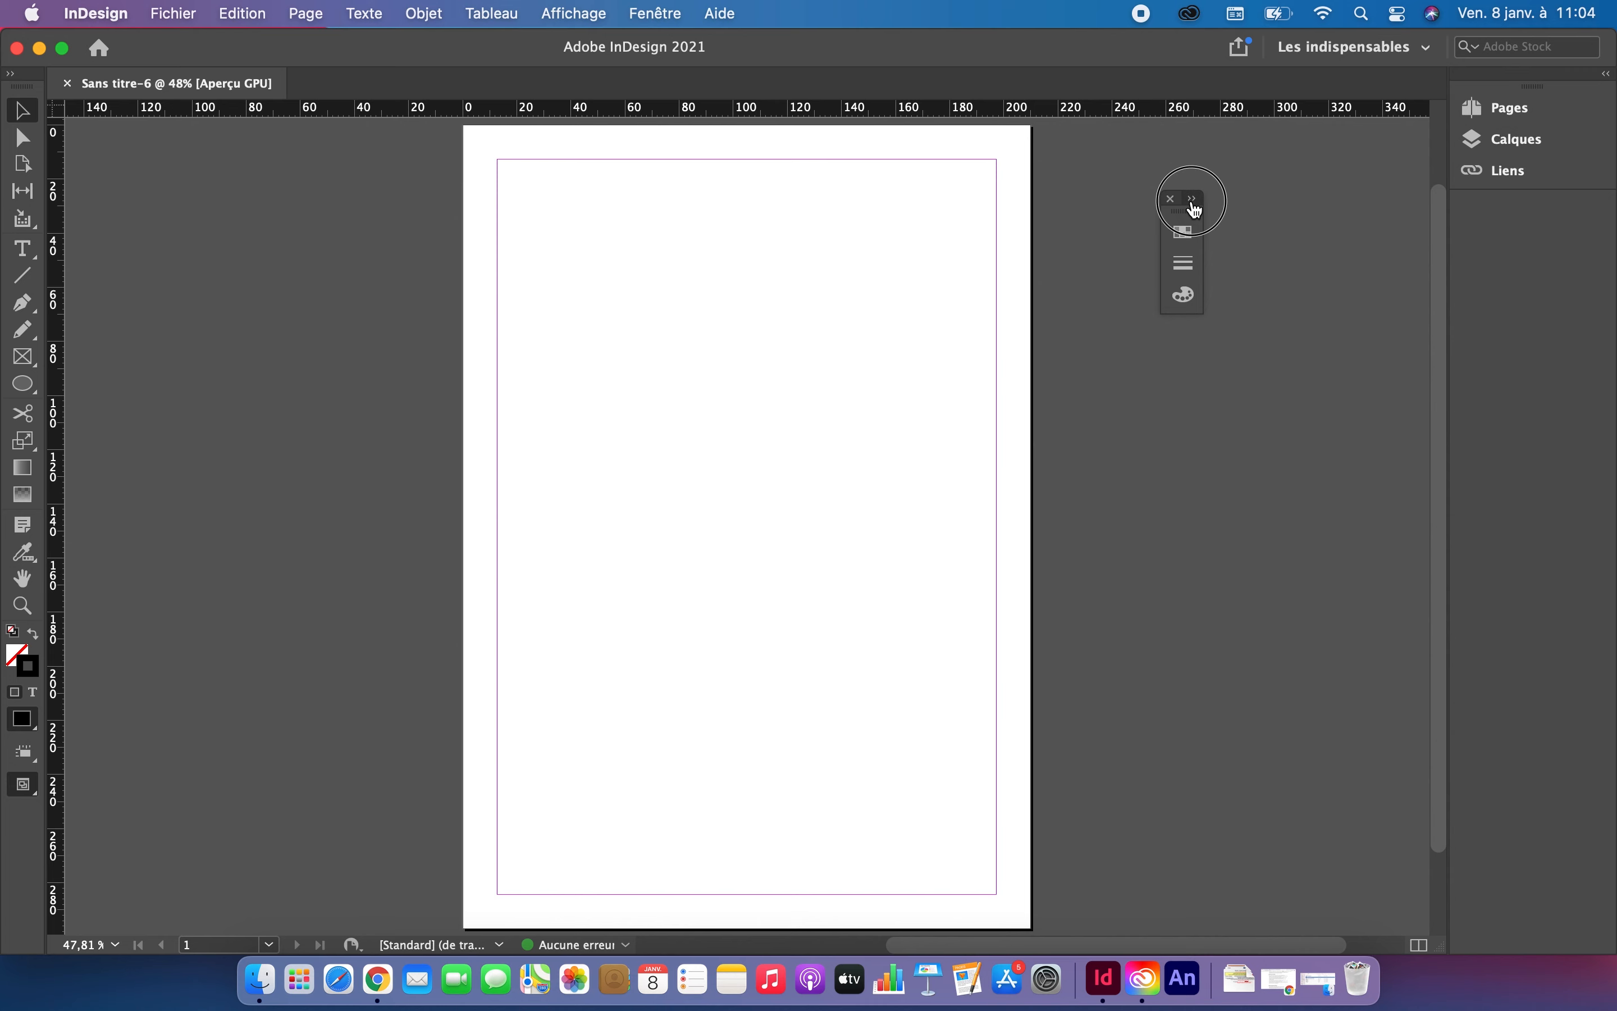
{"action": "left_click_drag", "start_coordinate": [1283, 200], "coordinate": [942, 229]}
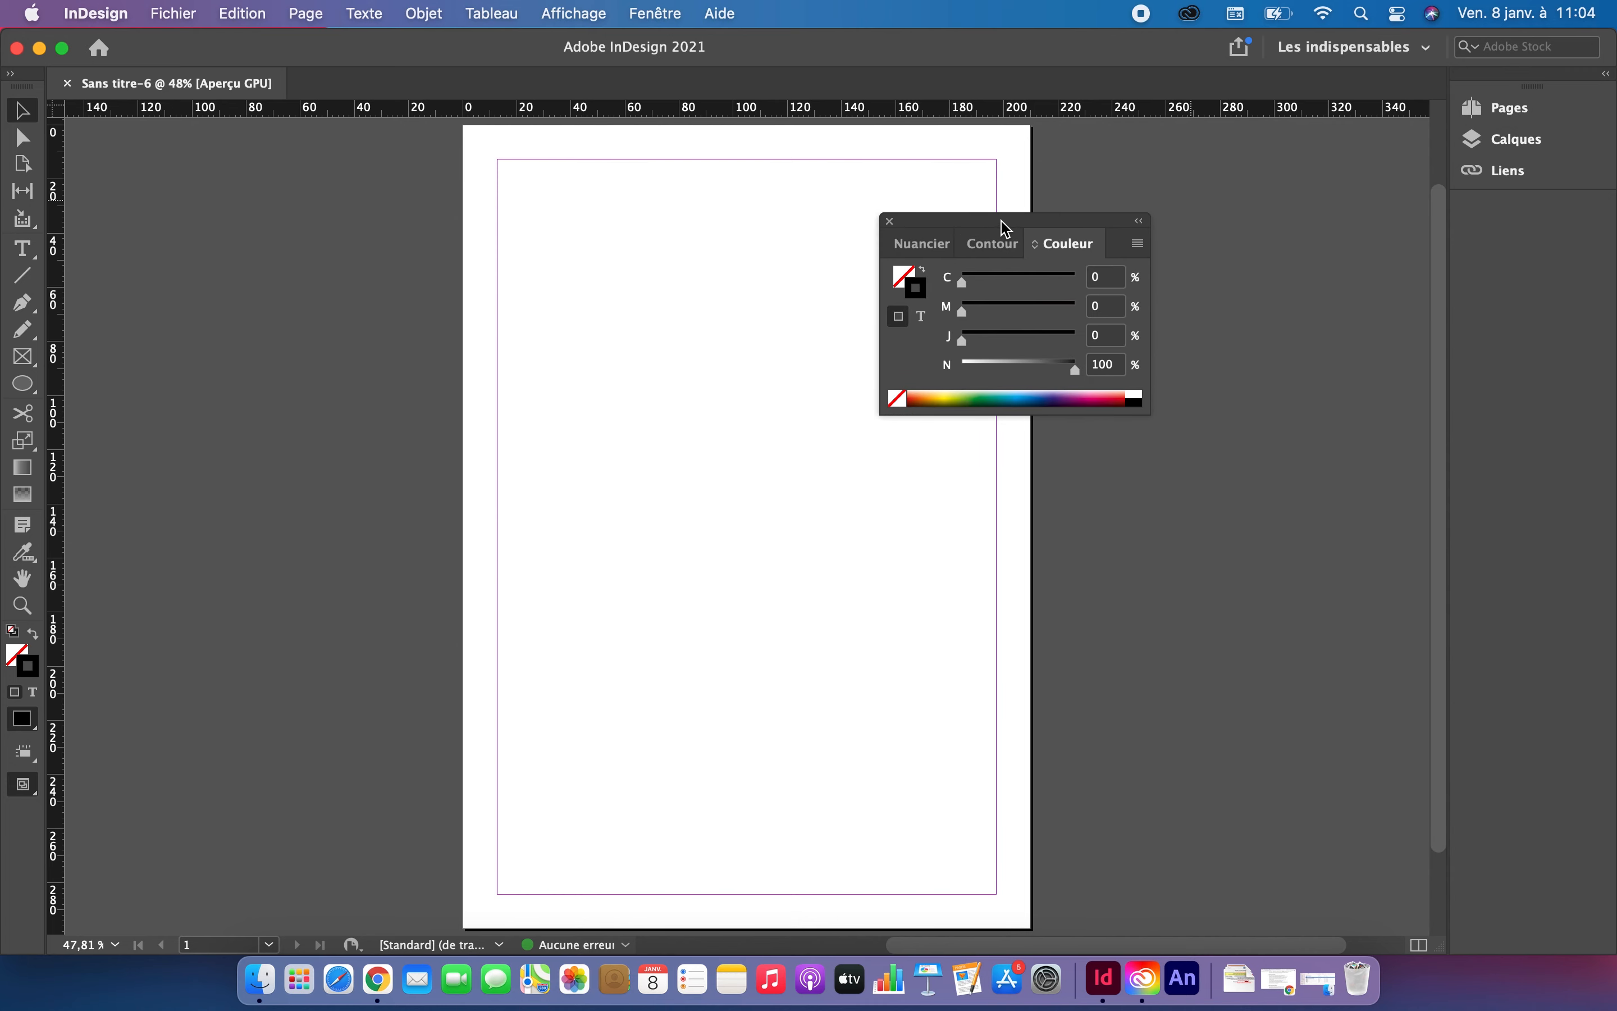
Reorder the floating group so that Contour comes before Nuancier.
{"action": "left_click", "coordinate": [930, 244]}
{"action": "left_click", "coordinate": [1006, 245]}
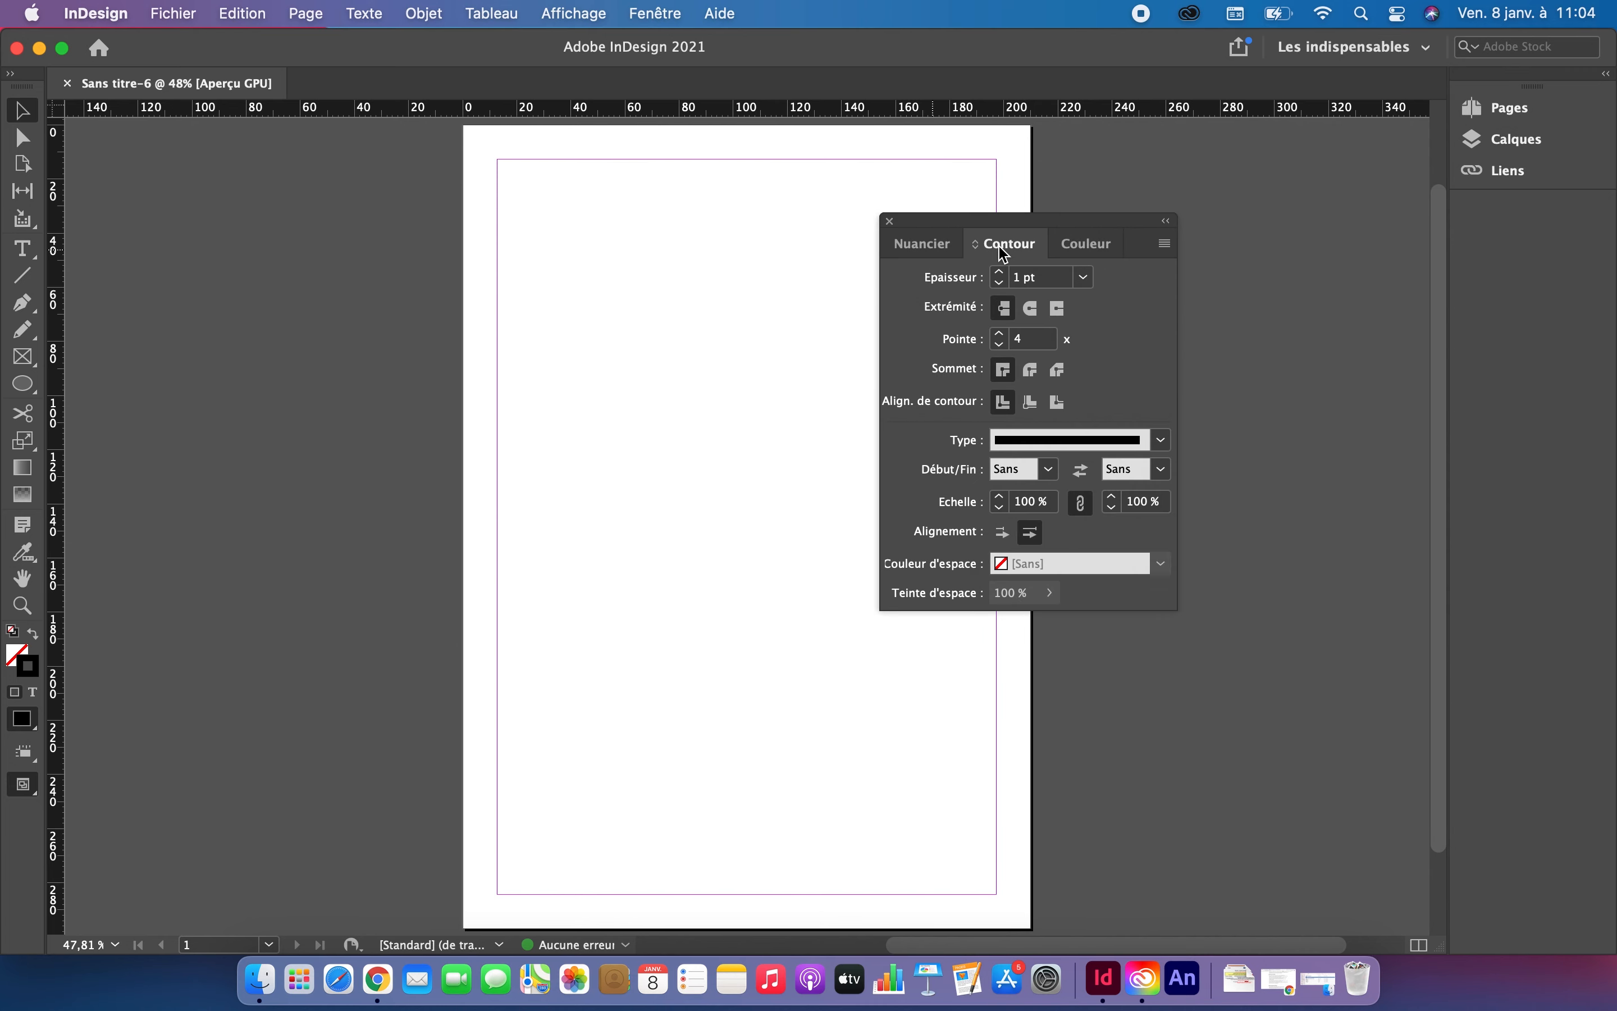
{"action": "left_click_drag", "start_coordinate": [999, 246], "coordinate": [928, 248]}
{"action": "left_click", "coordinate": [929, 248]}
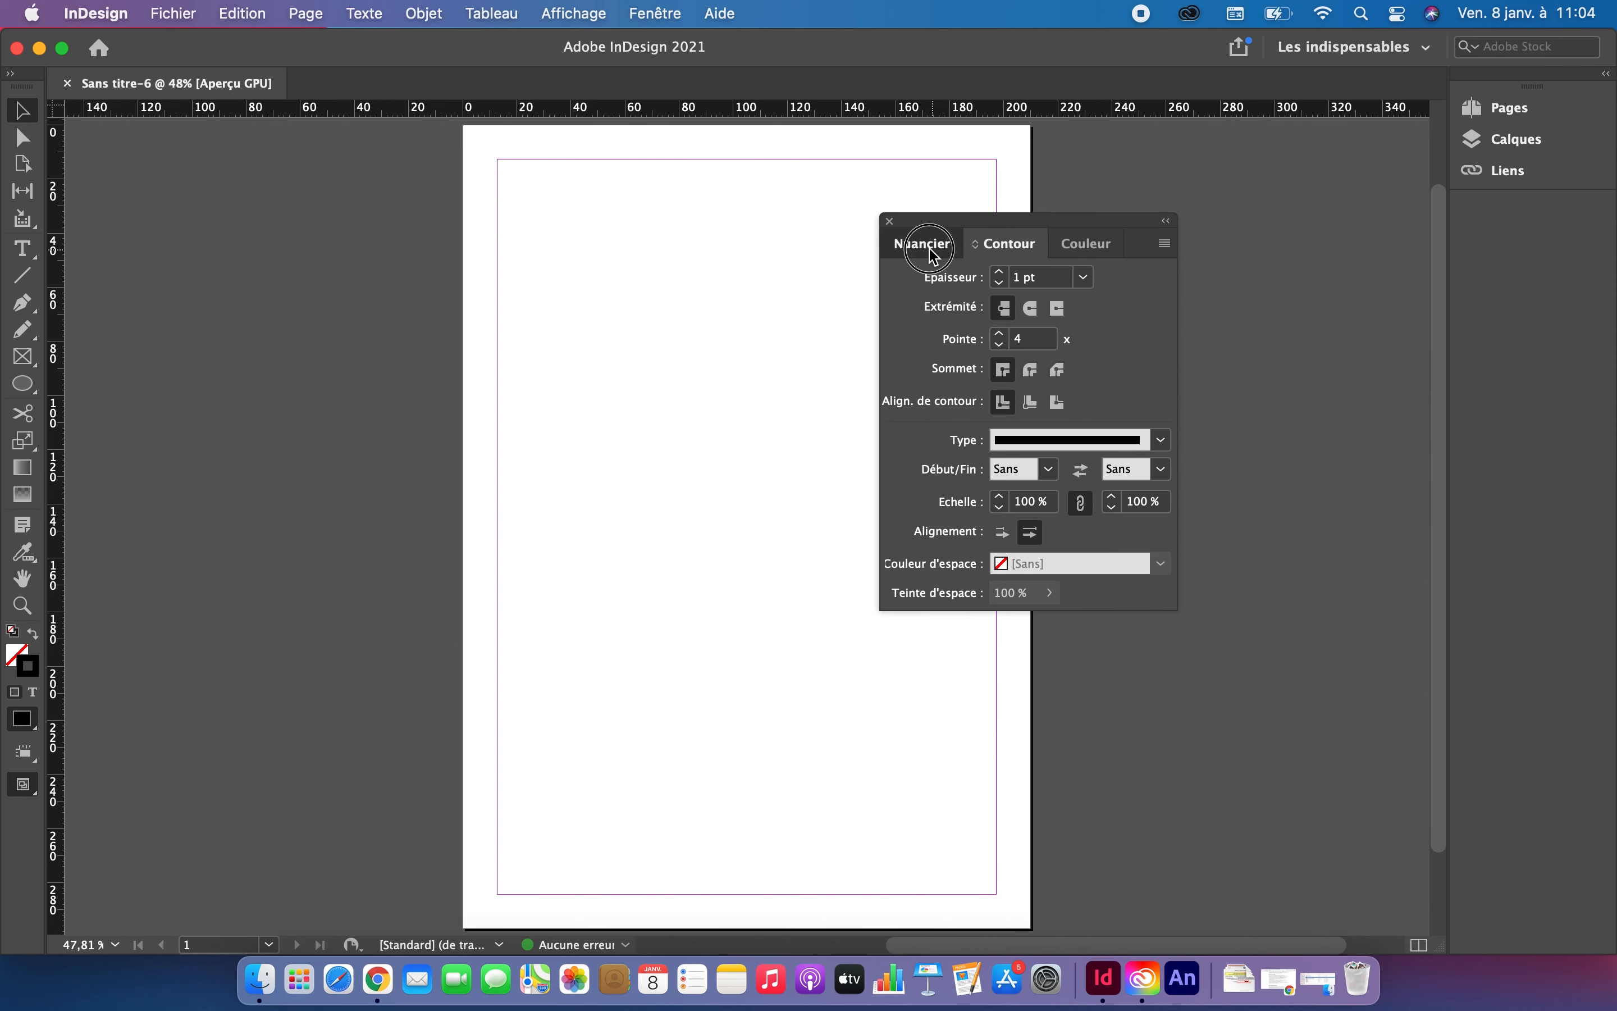
{"action": "left_click", "coordinate": [999, 245]}
{"action": "left_click_drag", "start_coordinate": [999, 245], "coordinate": [930, 250]}
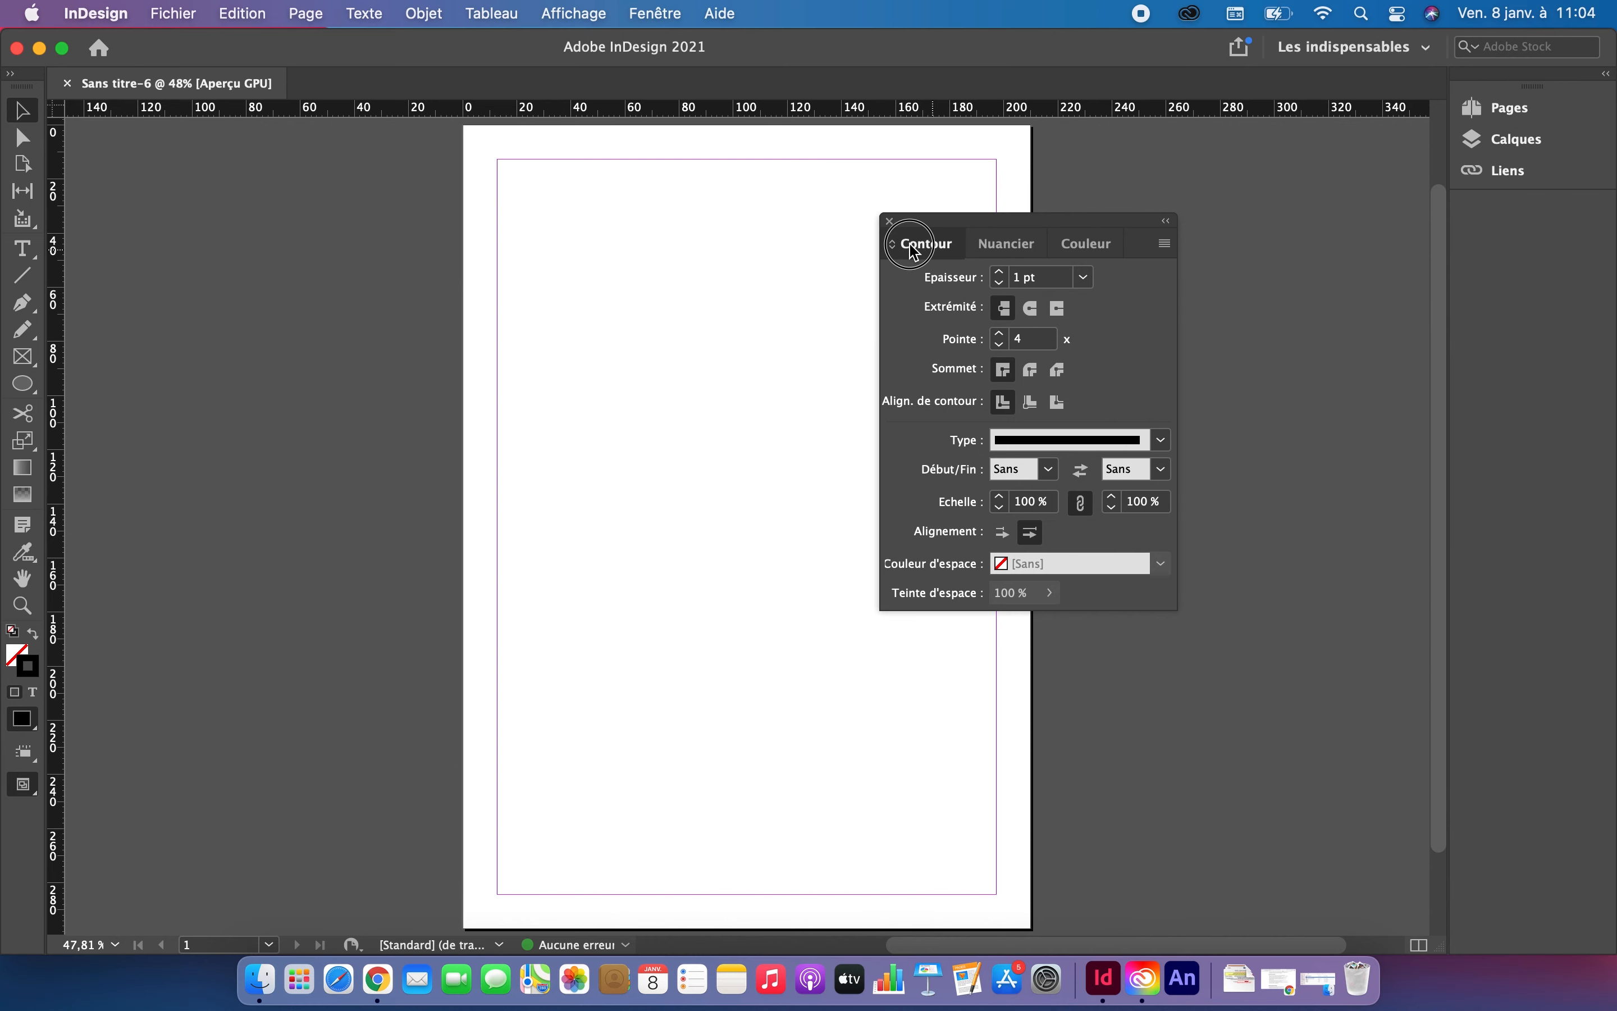
Dock the Contour, Nuancier and Couleur group as a separate group beneath Pages, Calques and Liens.
{"action": "left_click", "coordinate": [1001, 247]}
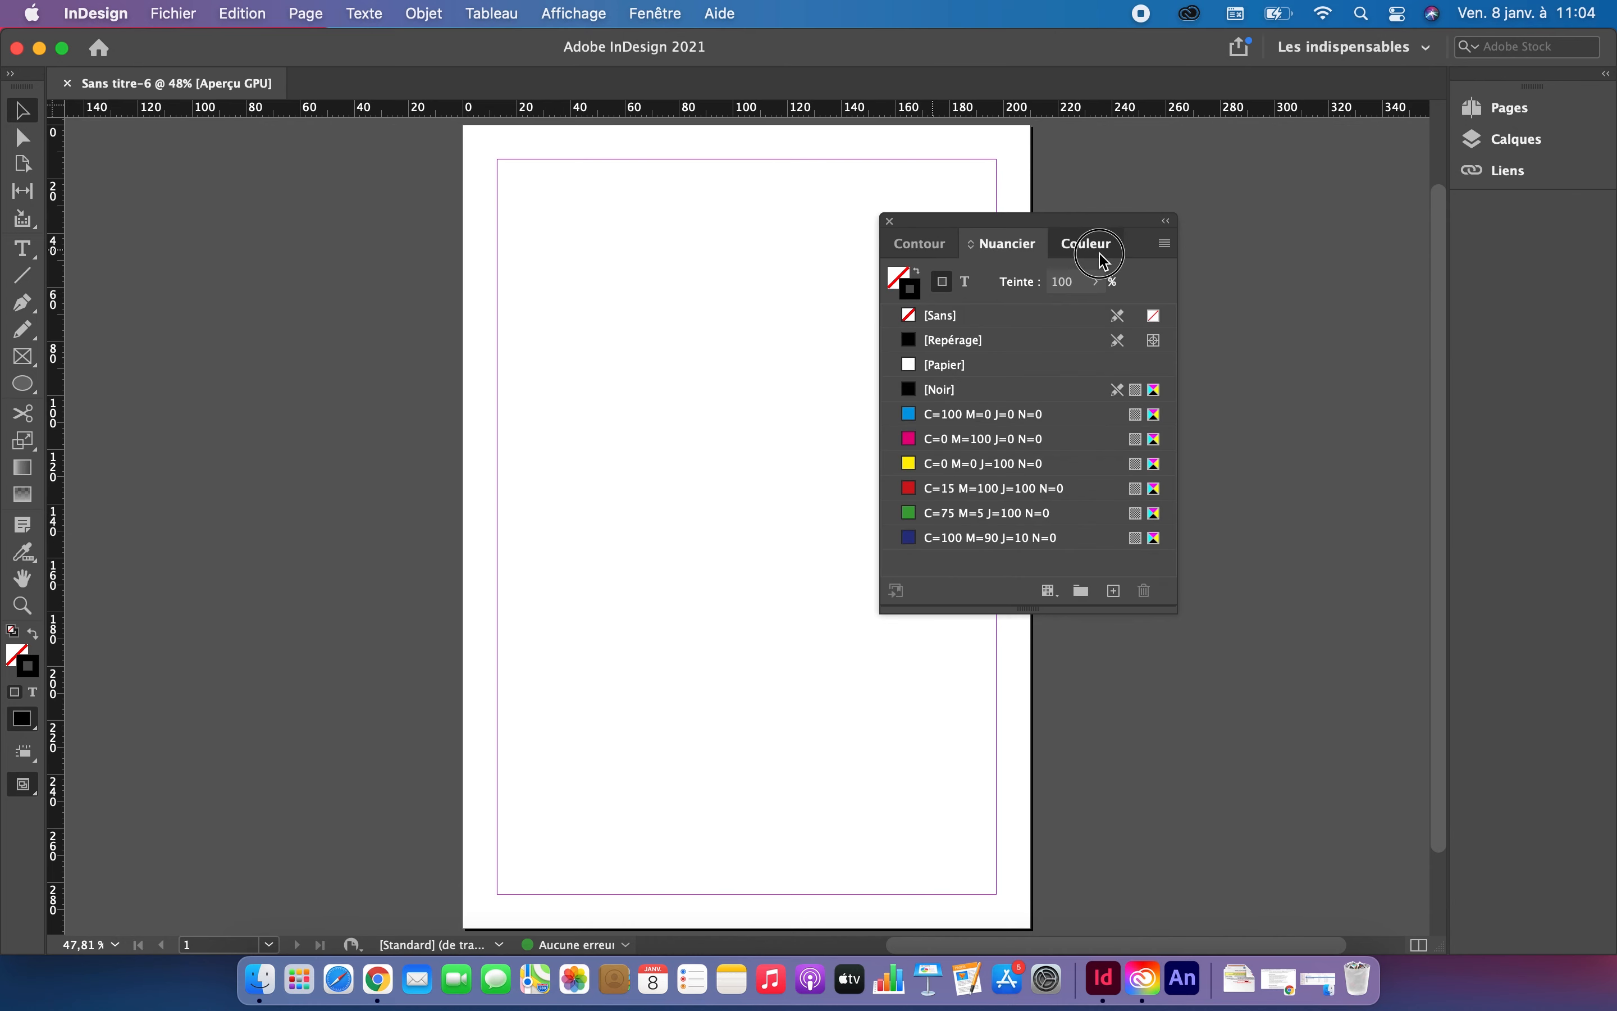
{"action": "left_click", "coordinate": [1098, 251]}
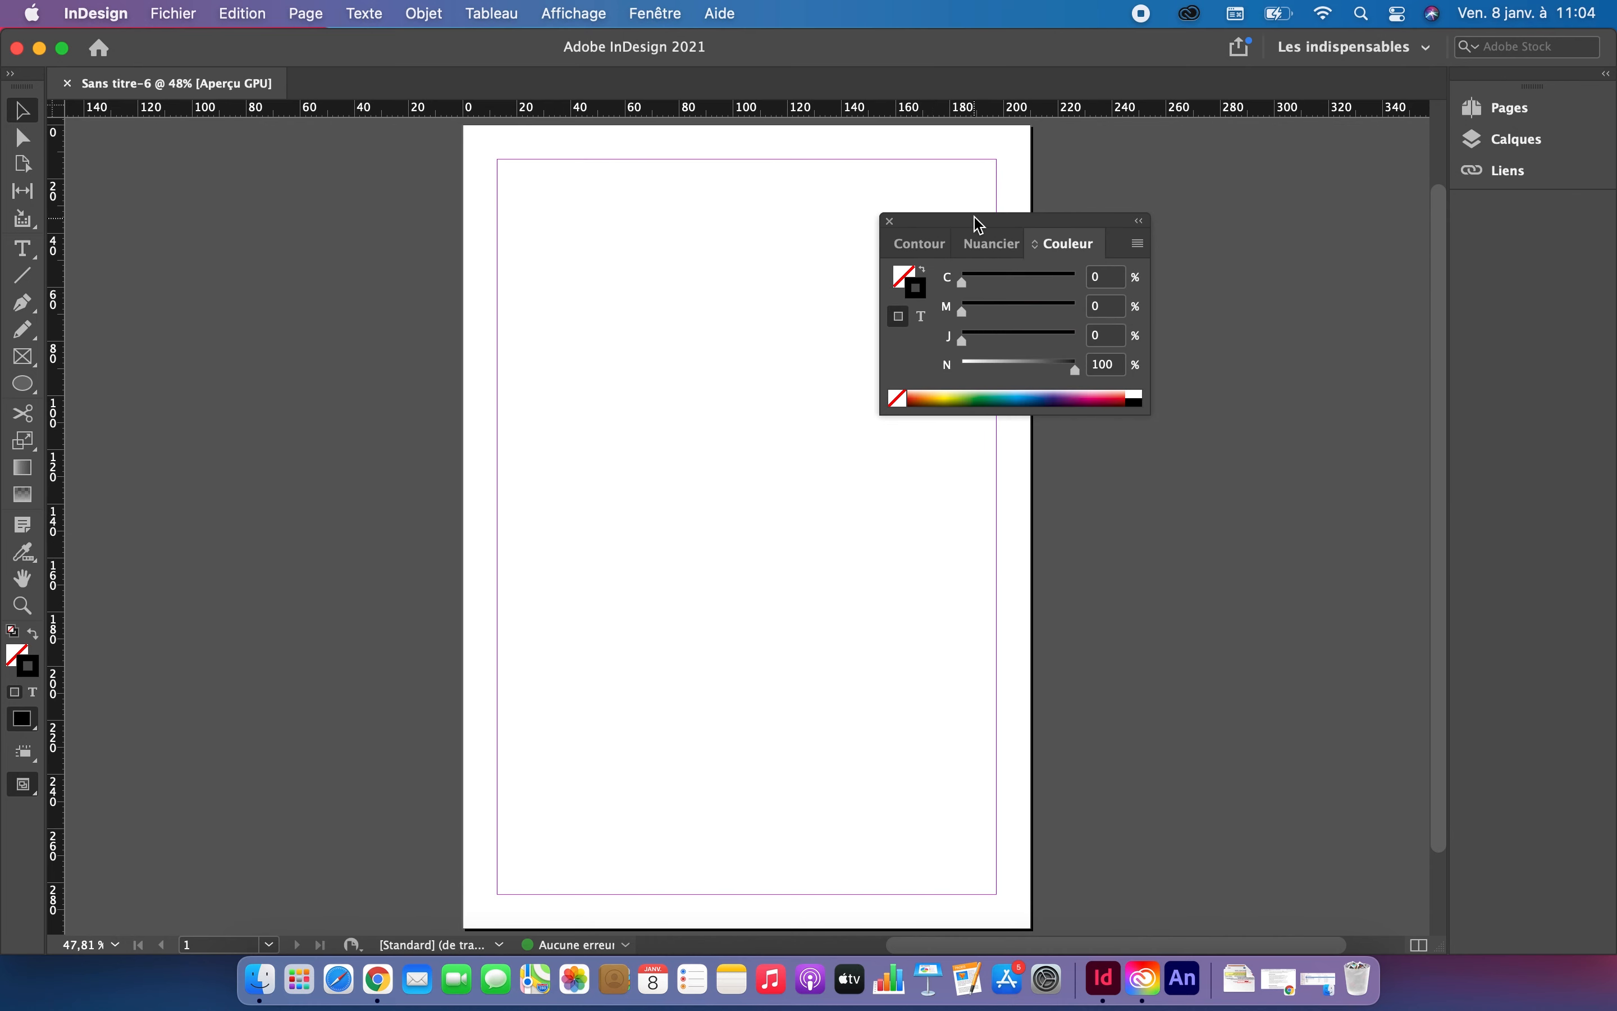
{"action": "left_click_drag", "start_coordinate": [976, 218], "coordinate": [1473, 202]}
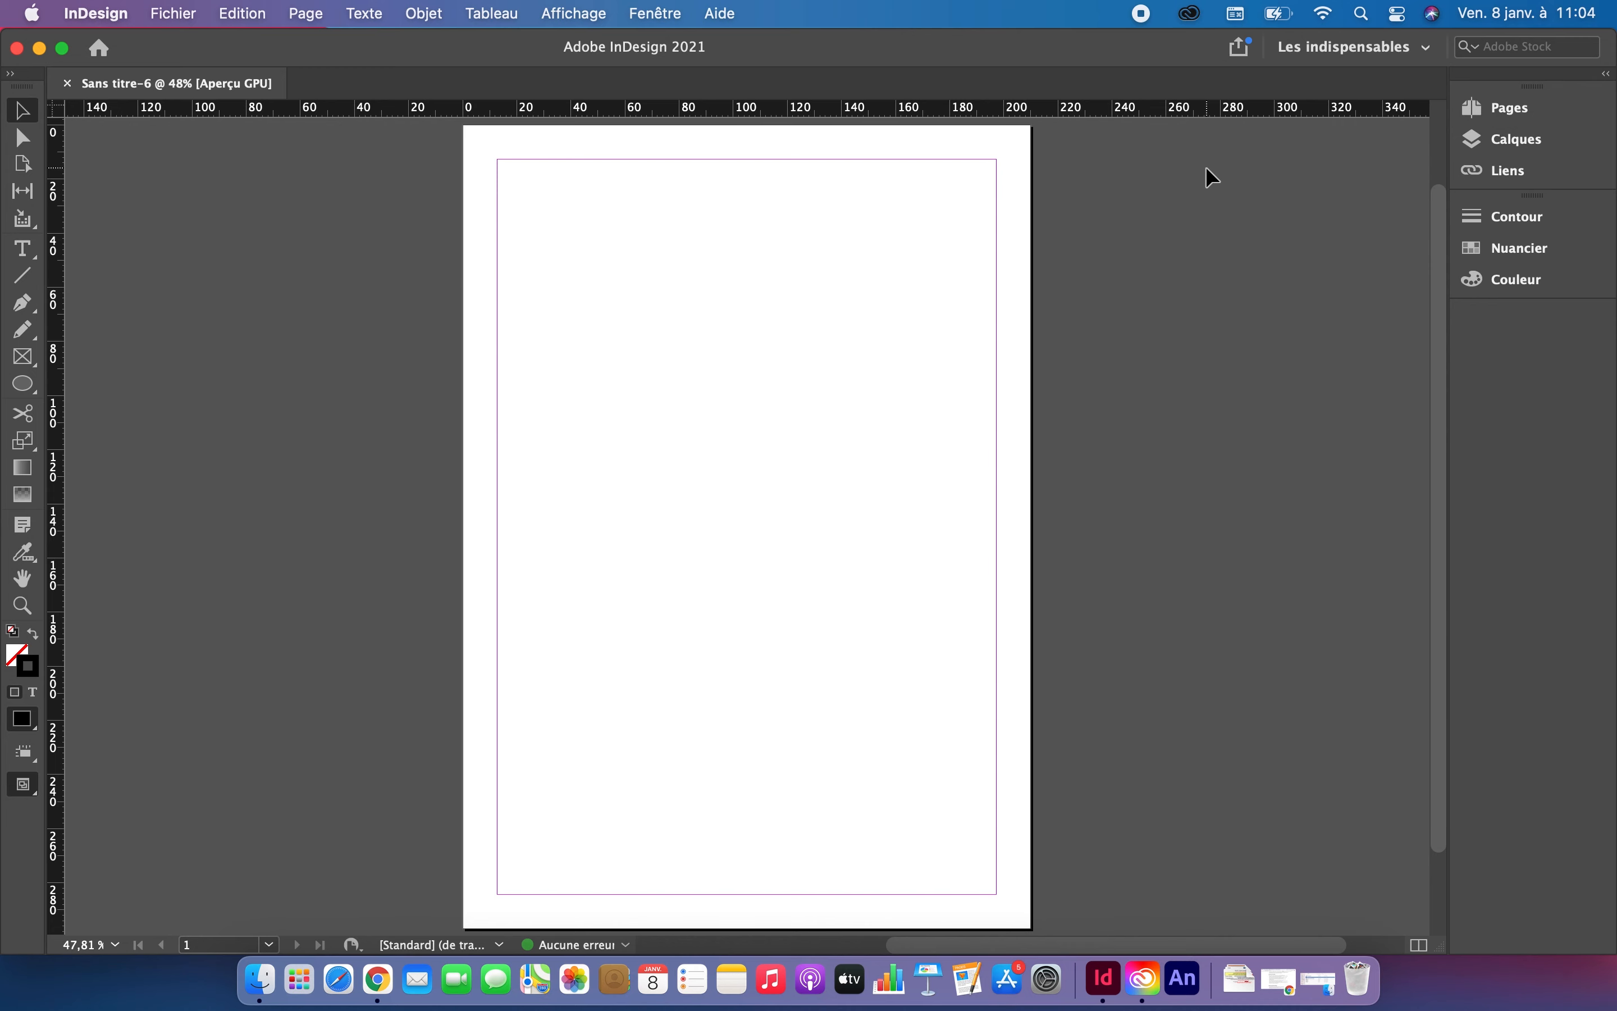
Display the Alignement and Pathfinder panels as one floating group.
{"action": "left_click", "coordinate": [654, 15]}
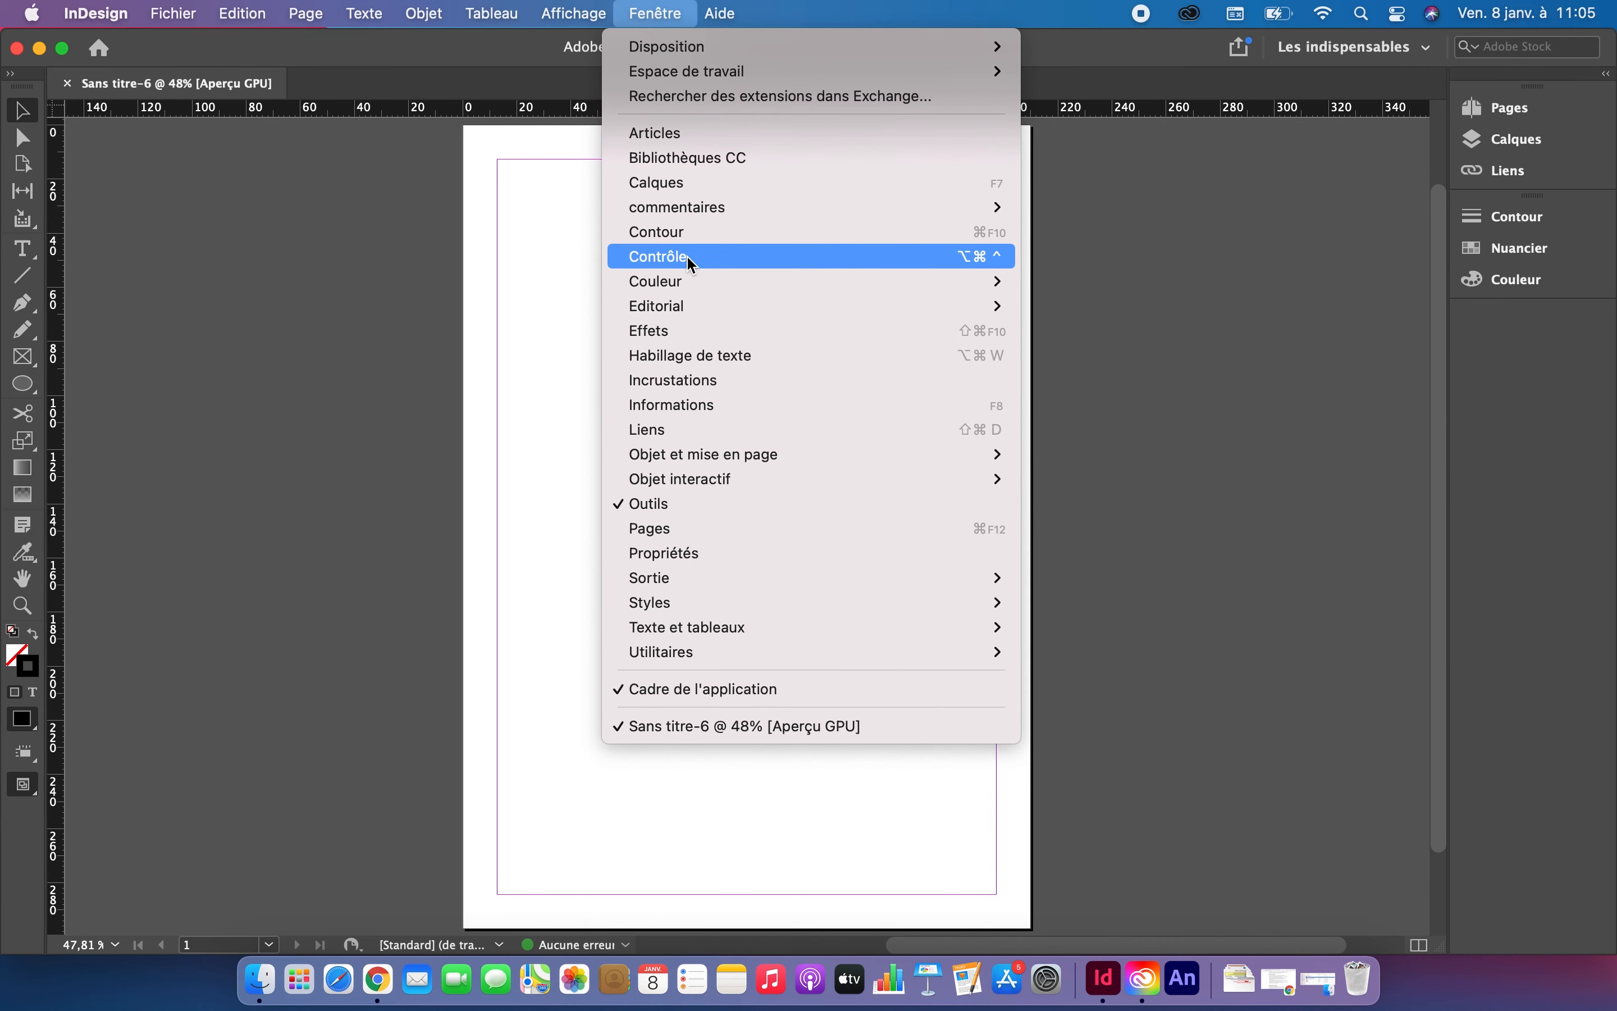
{"action": "mouse_move", "coordinate": [748, 455]}
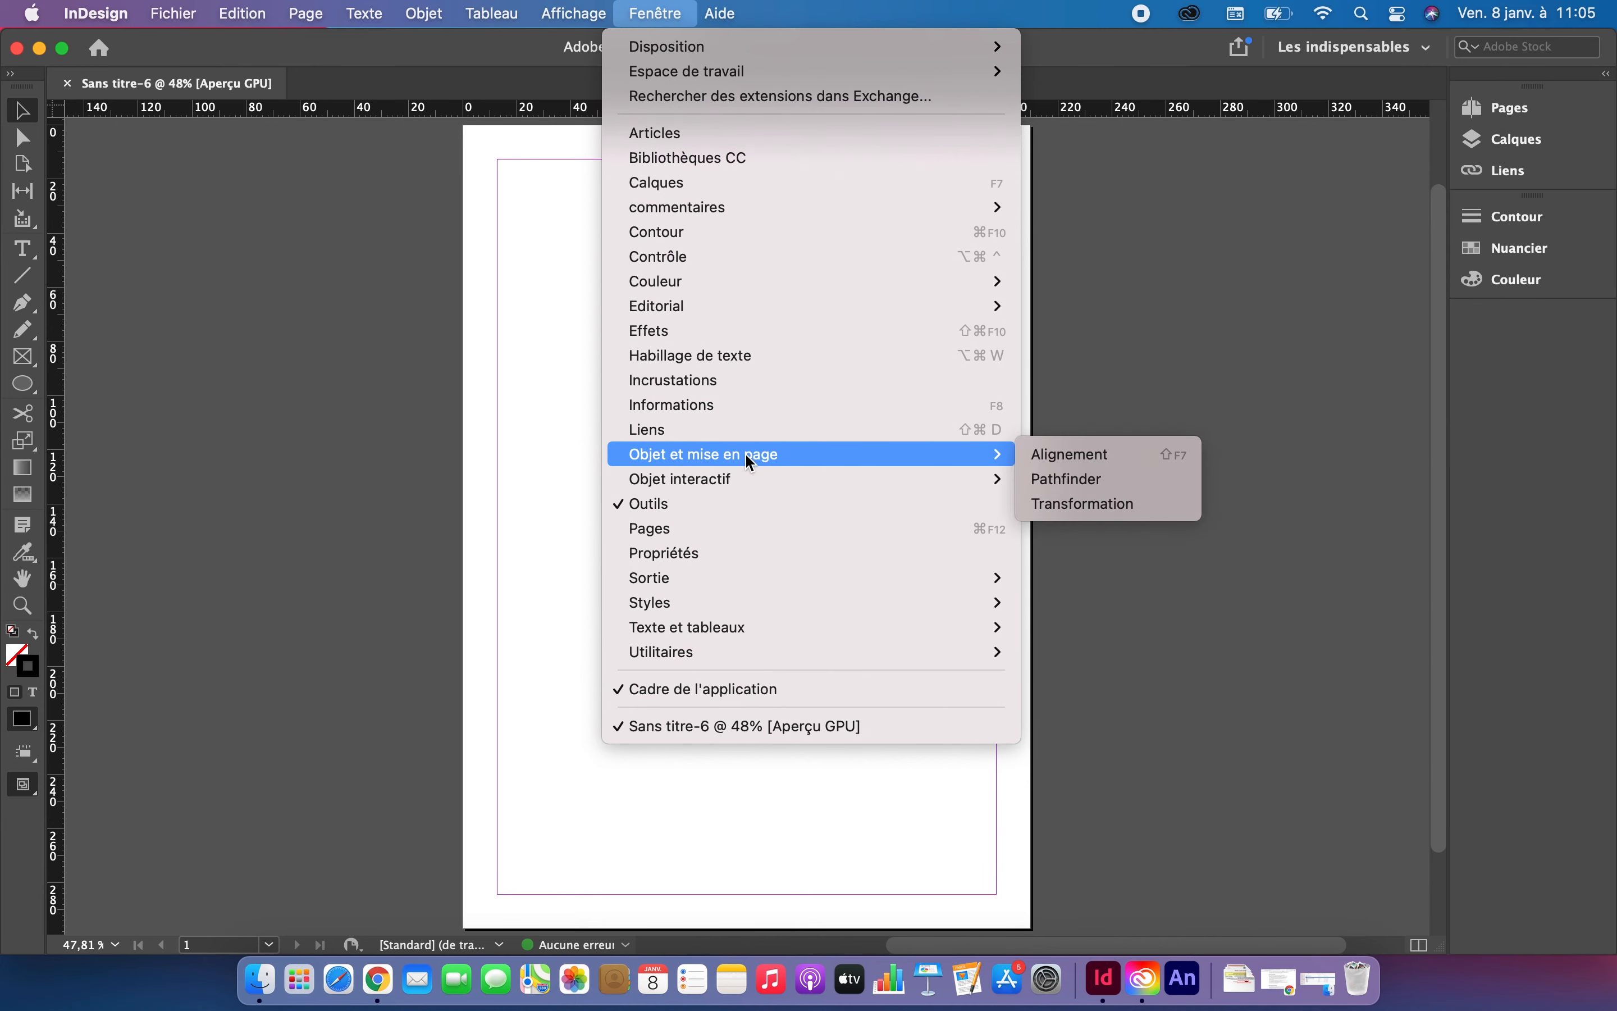
{"action": "left_click", "coordinate": [1059, 455]}
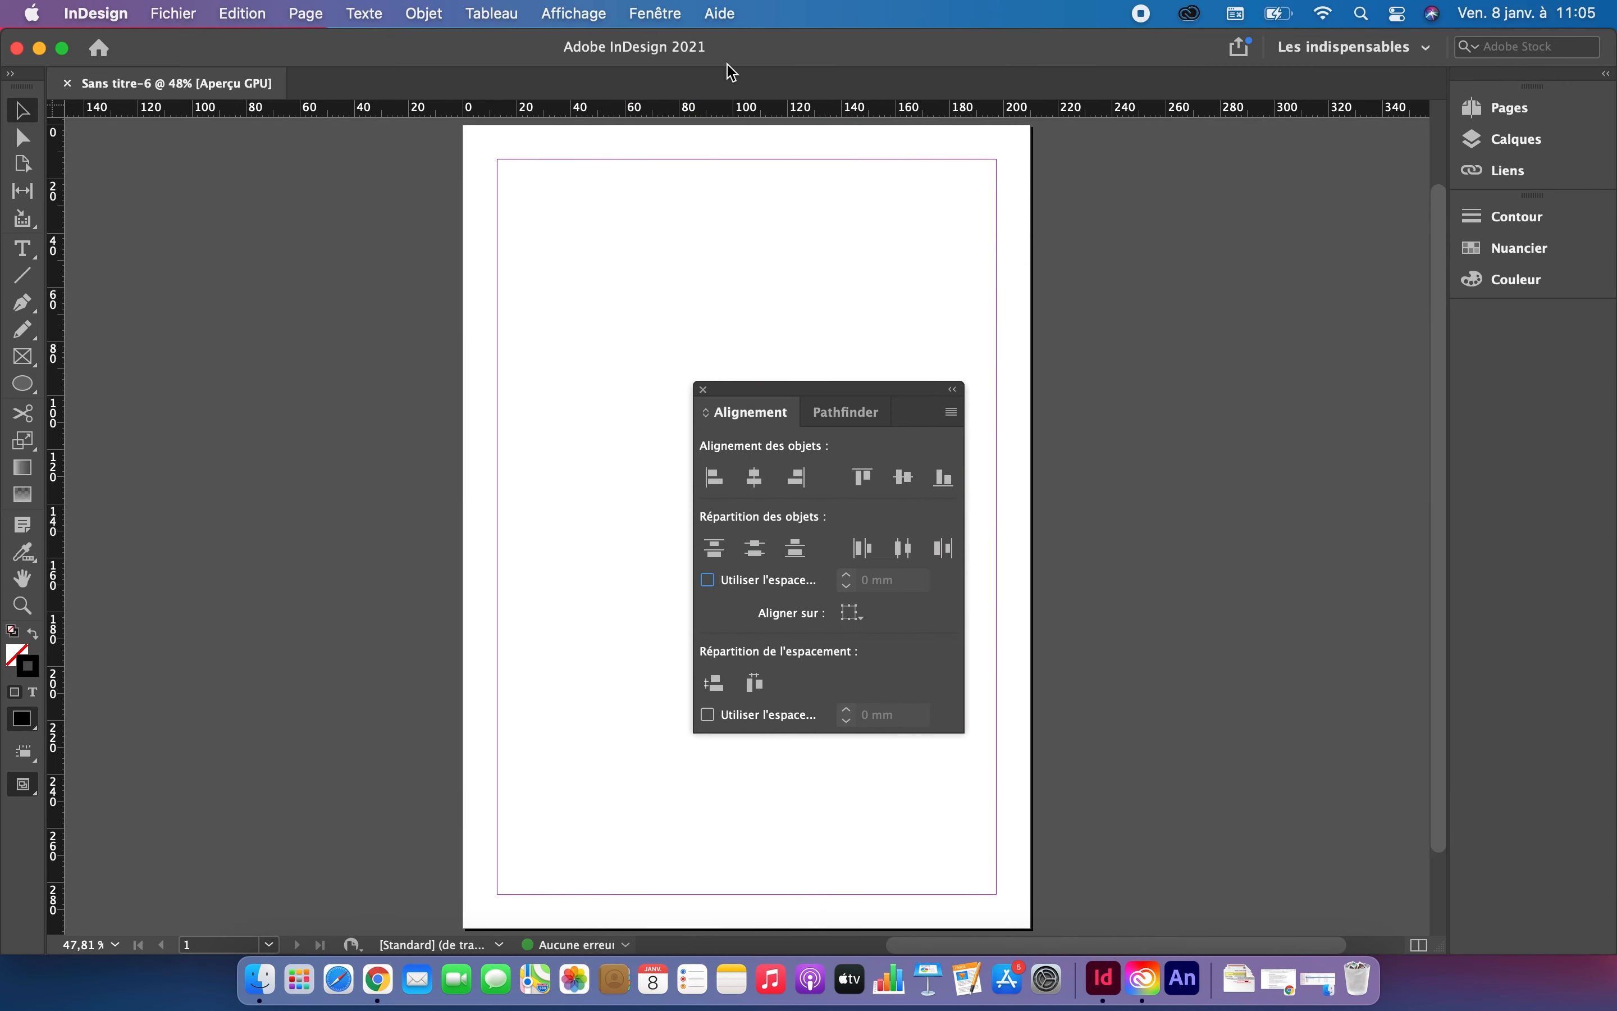
{"action": "left_click", "coordinate": [655, 13]}
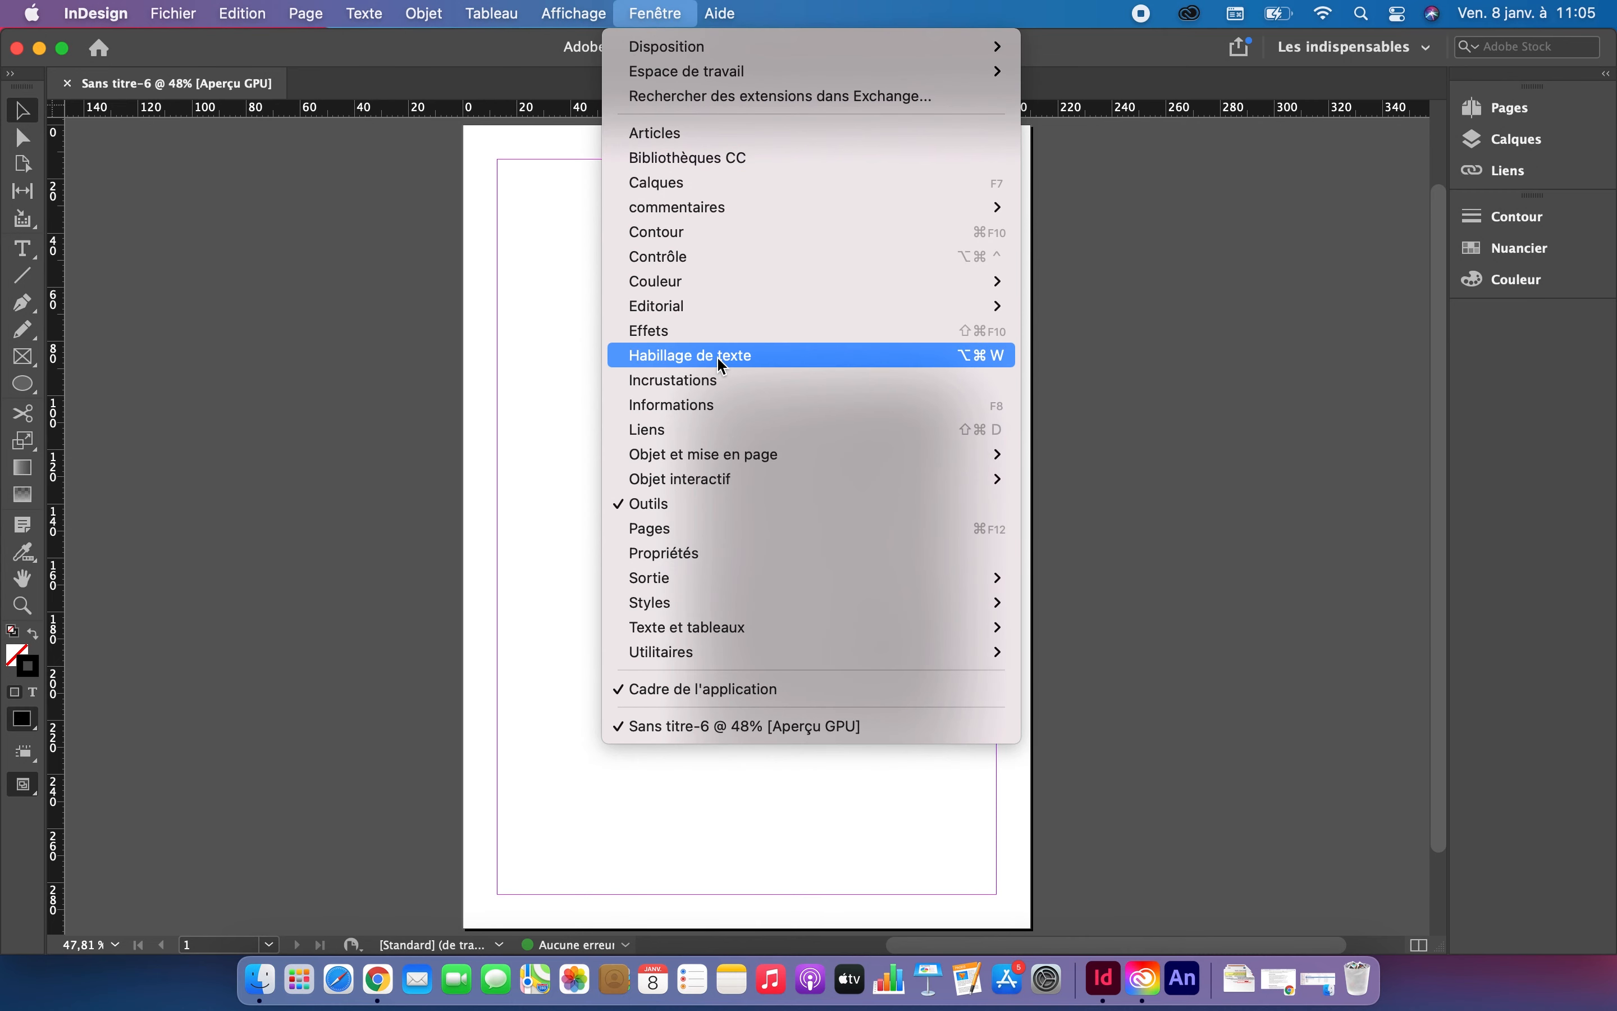
{"action": "mouse_move", "coordinate": [716, 464]}
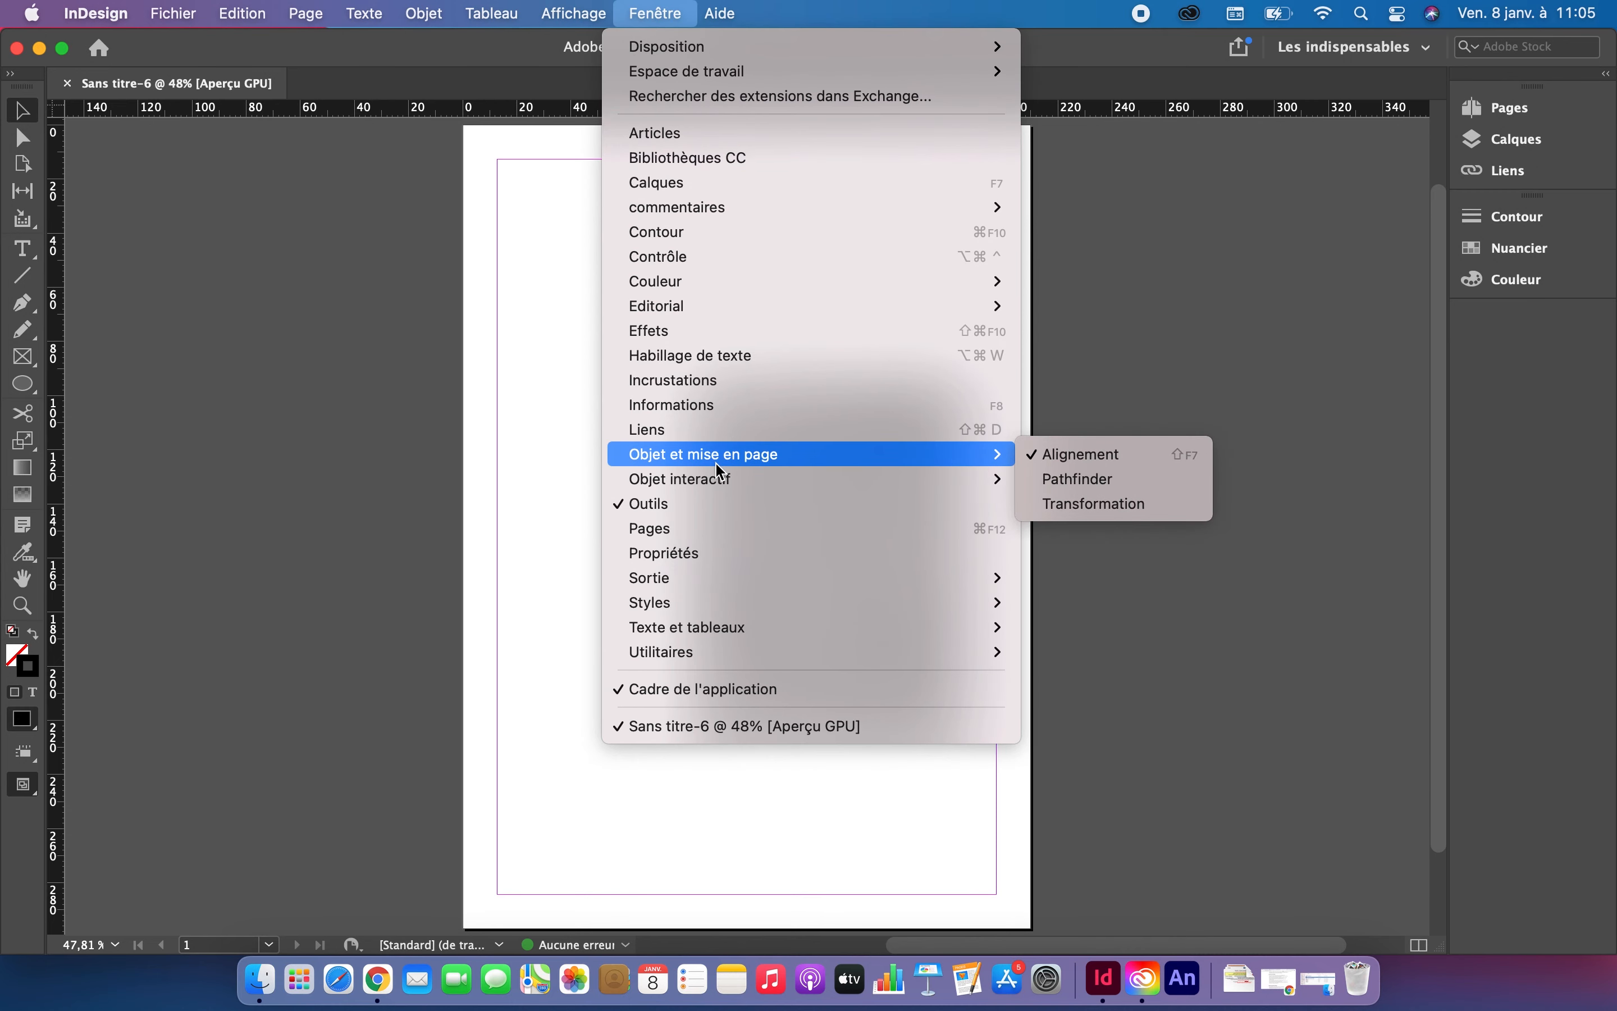
{"action": "left_click", "coordinate": [1087, 479]}
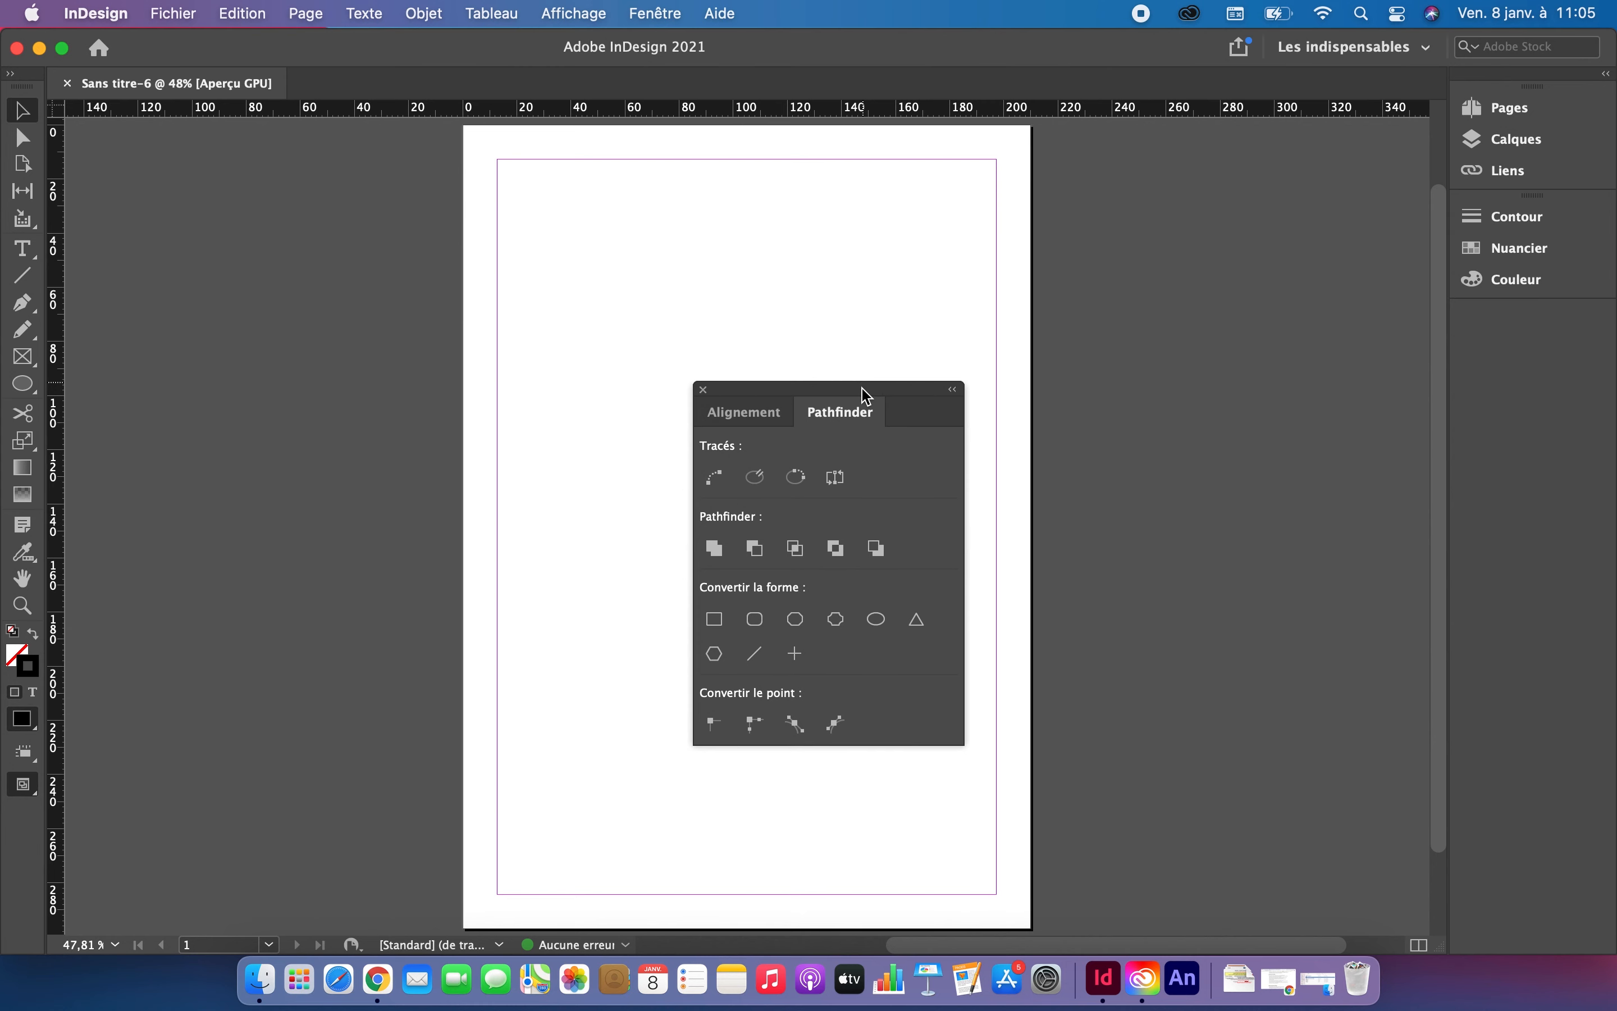
Dock the Alignement and Pathfinder group beneath the Contour, Nuancier and Couleur group, and check that both panels expand and collapse.
{"action": "left_click_drag", "start_coordinate": [863, 392], "coordinate": [1488, 321]}
{"action": "left_click", "coordinate": [1142, 365]}
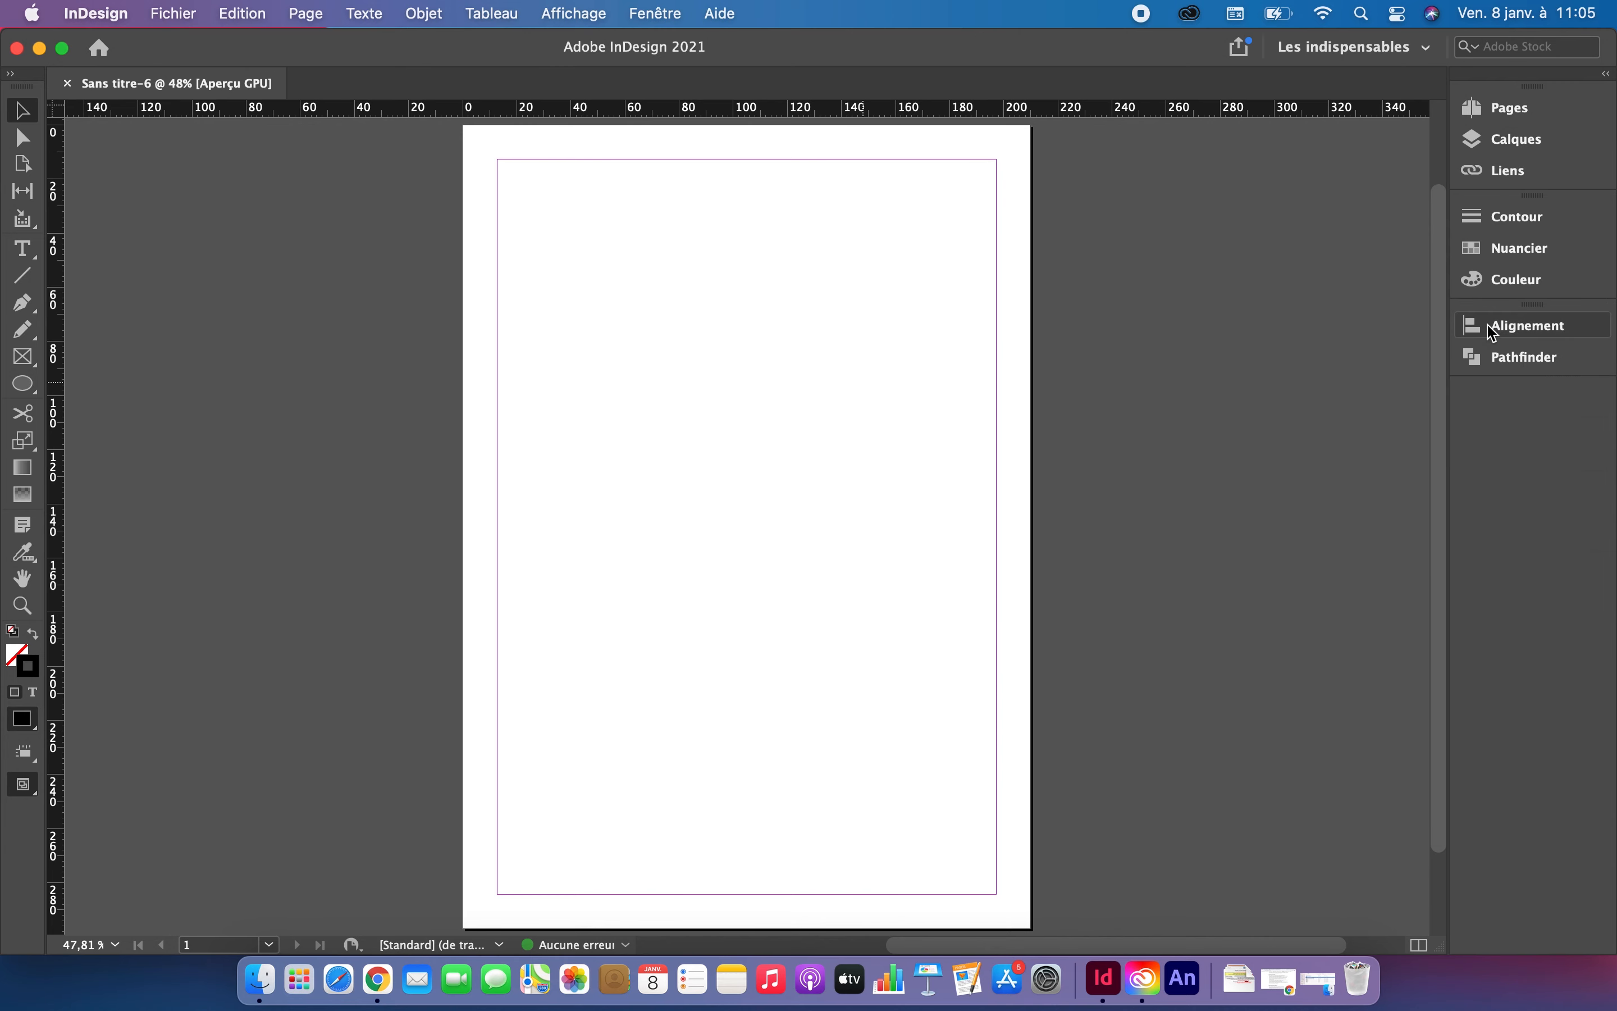
{"action": "left_click", "coordinate": [1489, 324]}
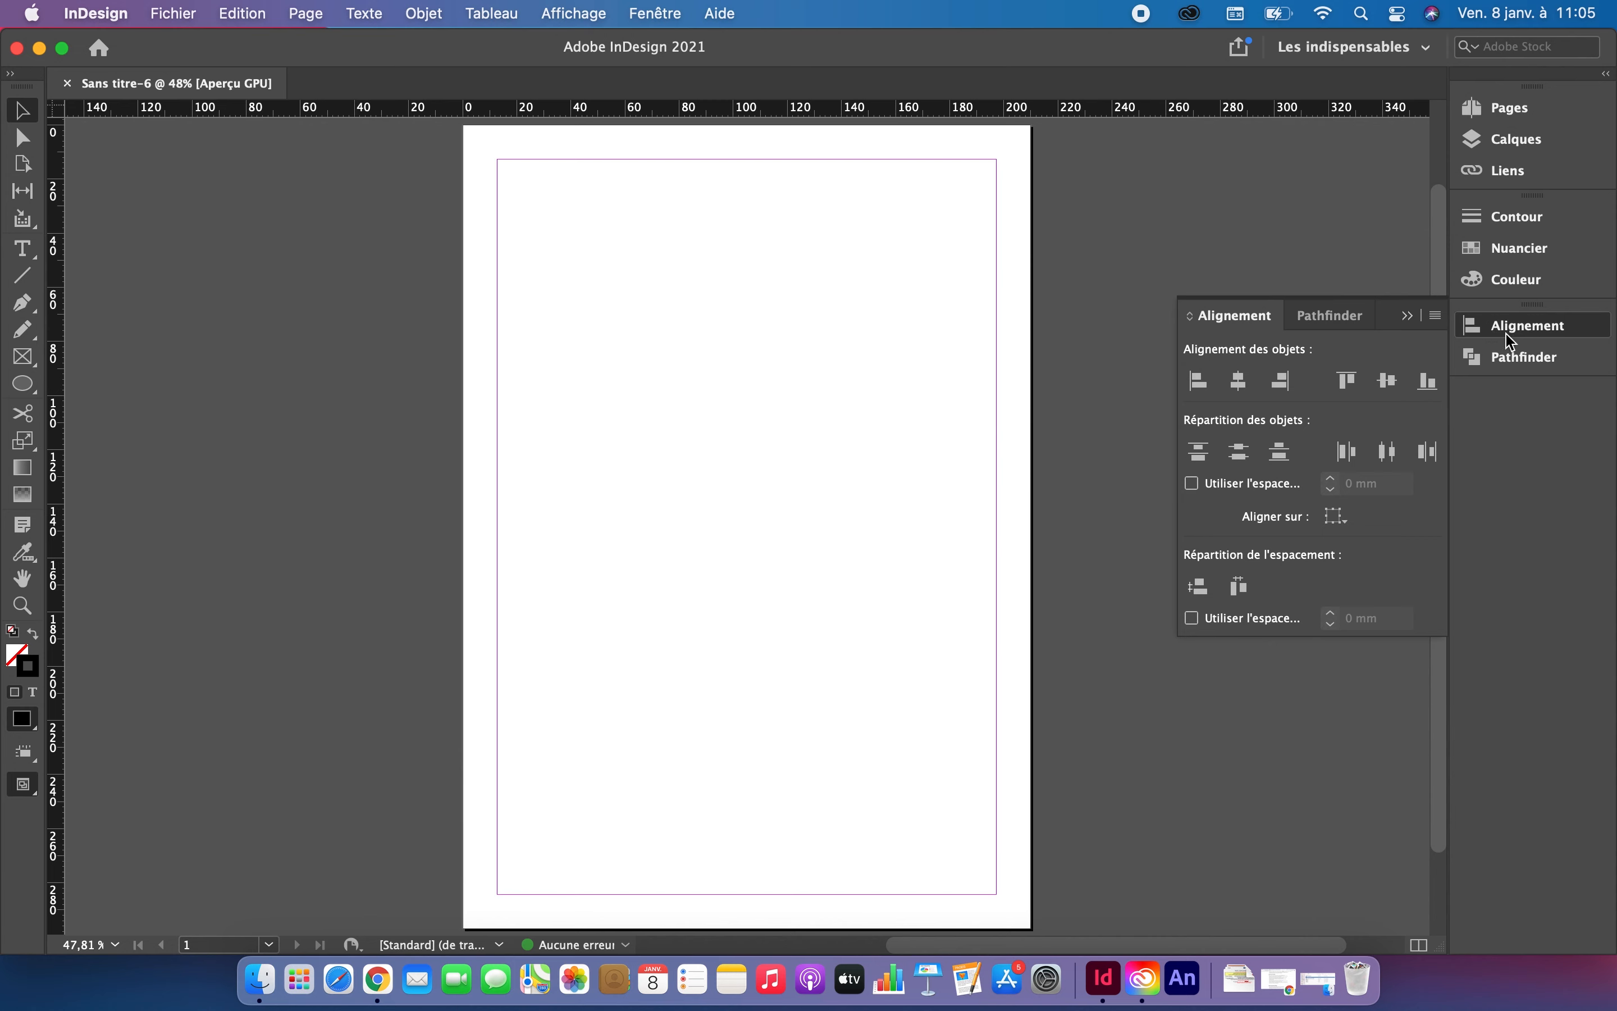
{"action": "left_click", "coordinate": [1511, 357]}
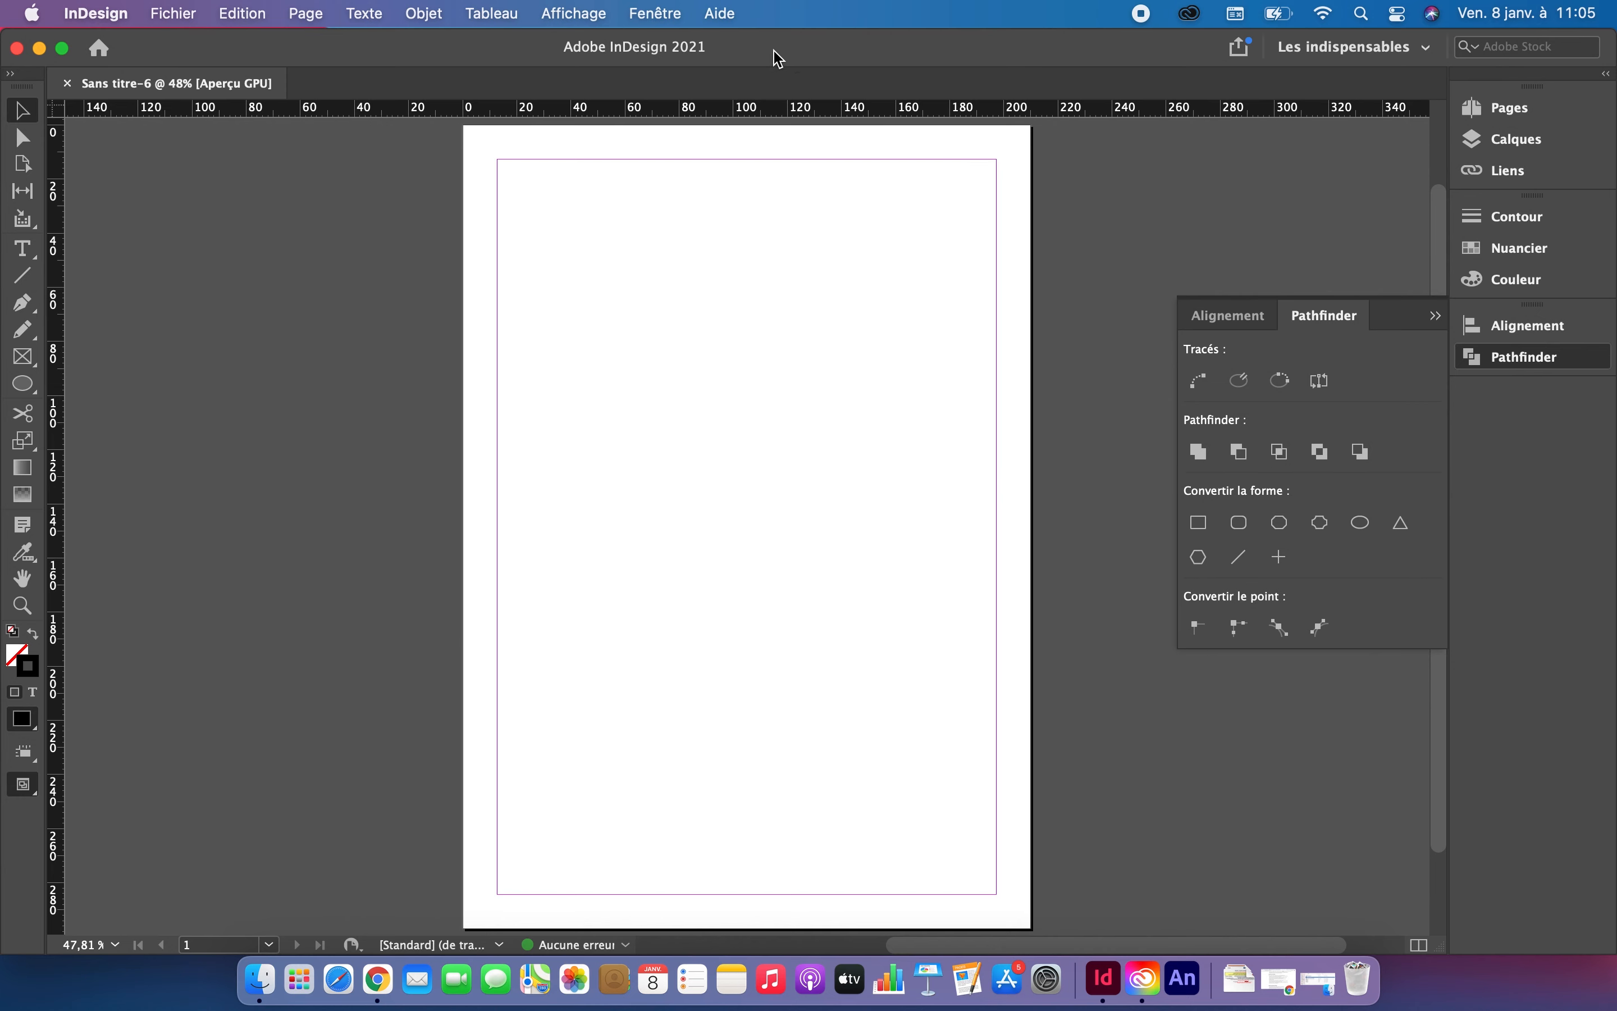
{"action": "left_click", "coordinate": [1435, 326]}
{"action": "left_click", "coordinate": [1435, 315]}
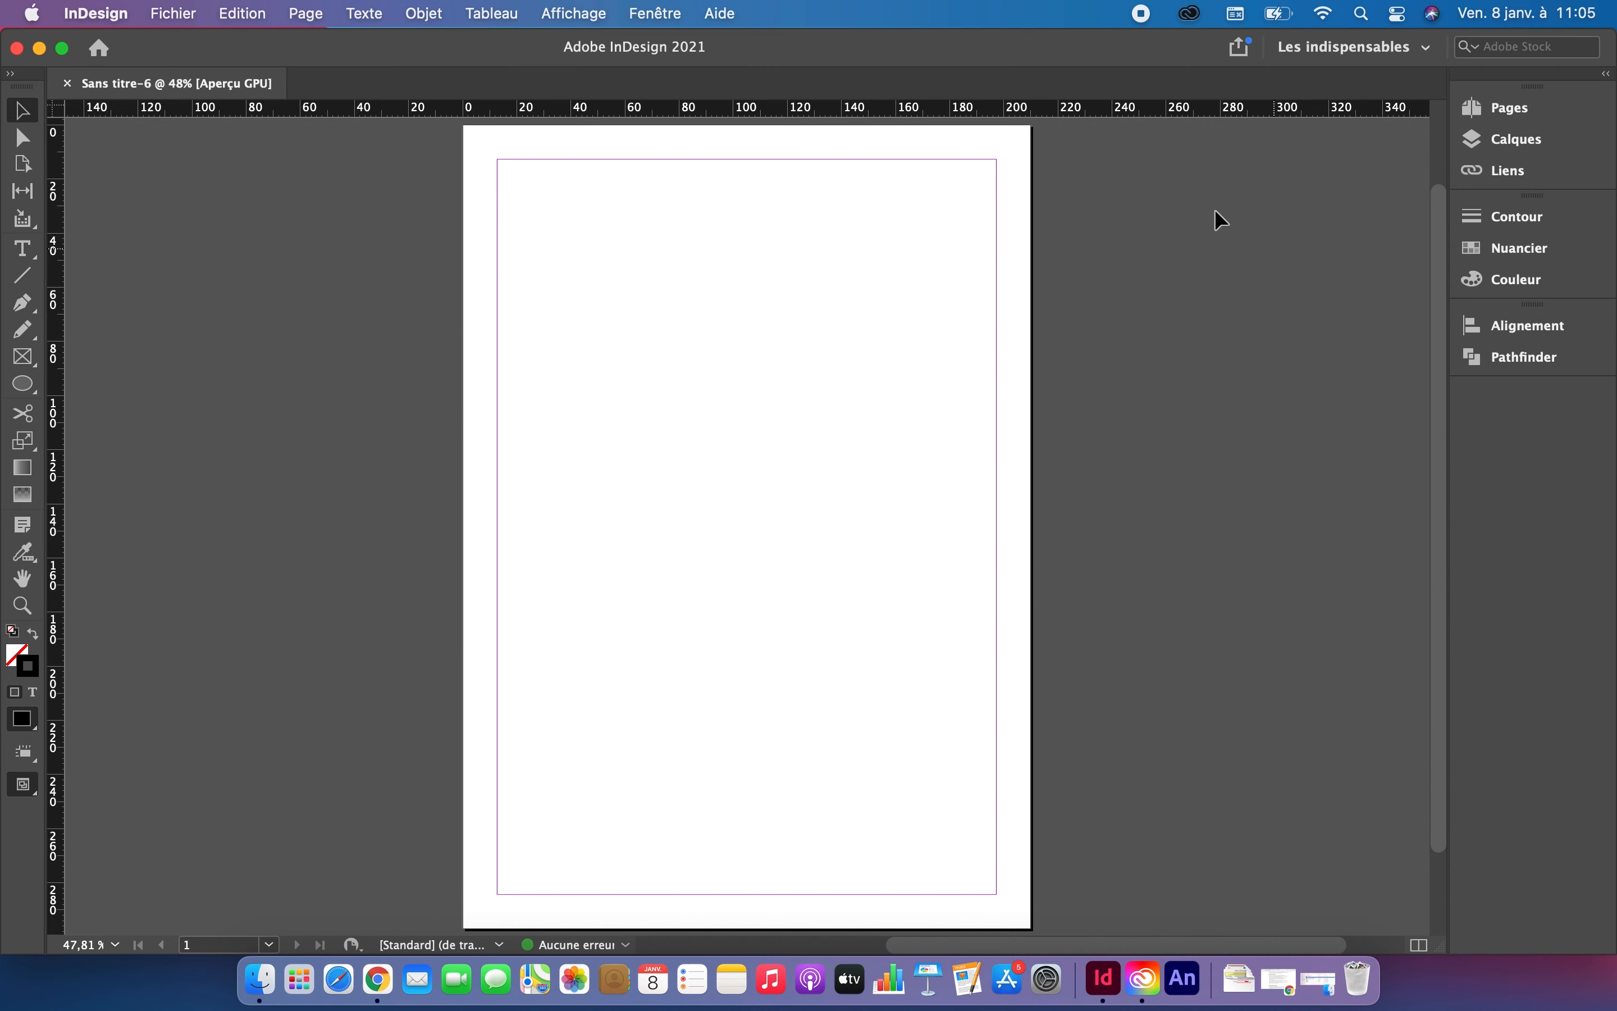
Display the Caractère and Paragraphe panels and dock them together as a separate group beneath Alignement and Pathfinder.
{"action": "left_click", "coordinate": [659, 15]}
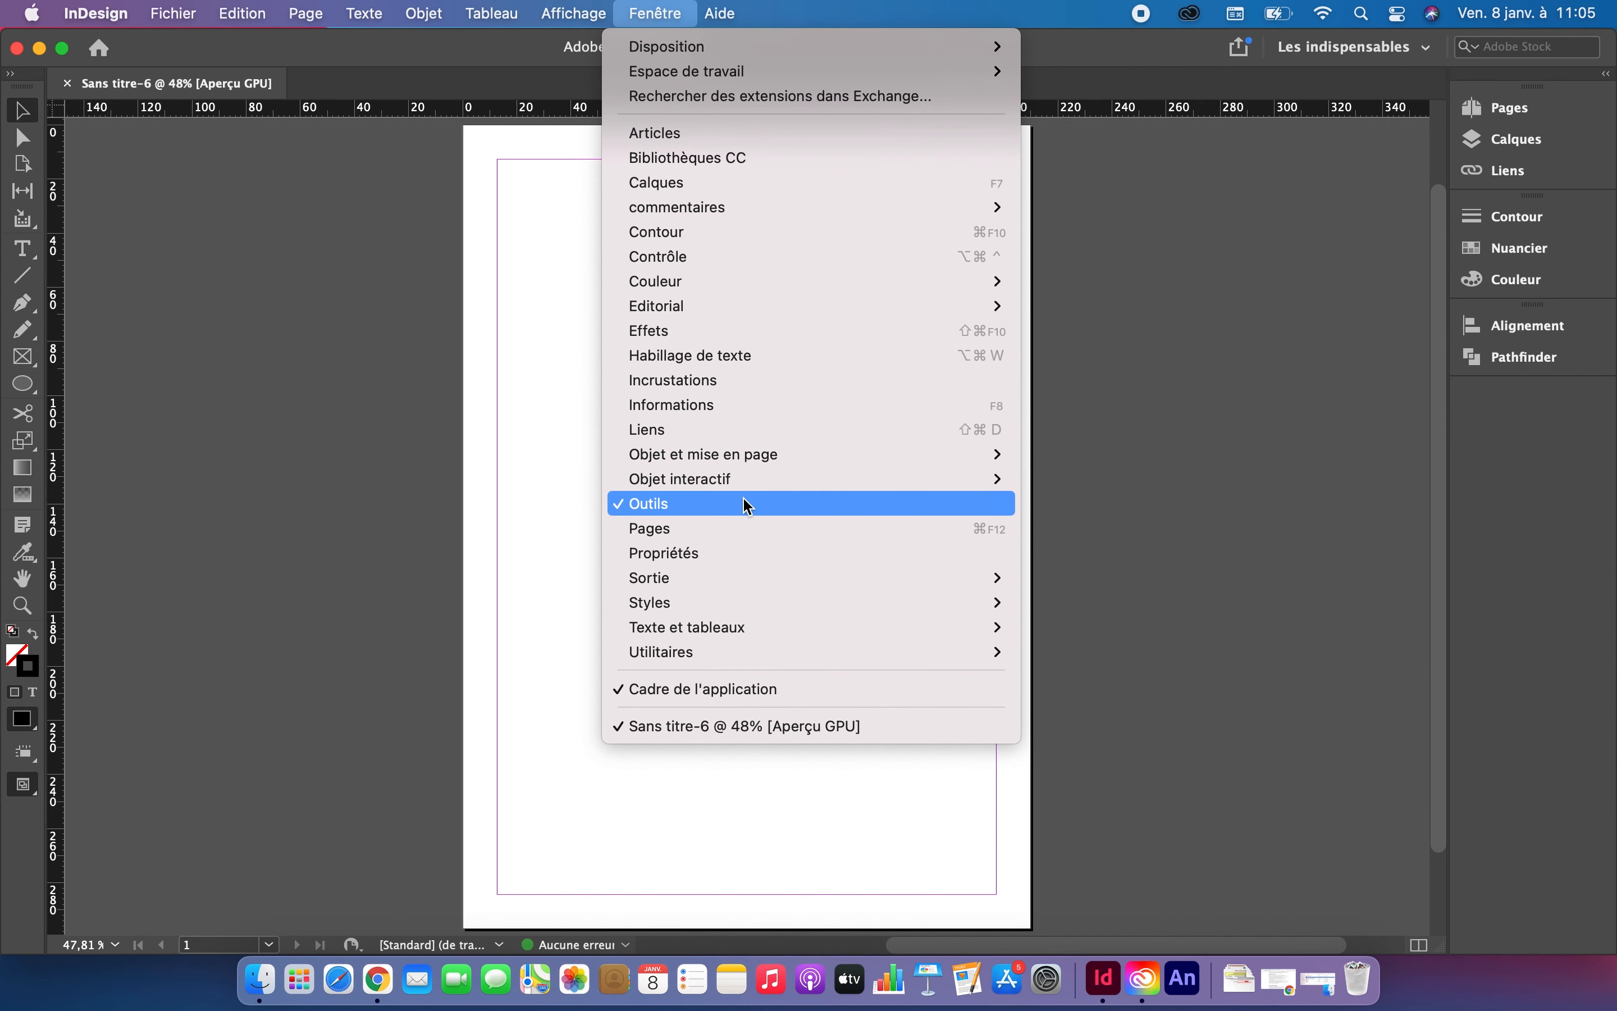
{"action": "mouse_move", "coordinate": [757, 634]}
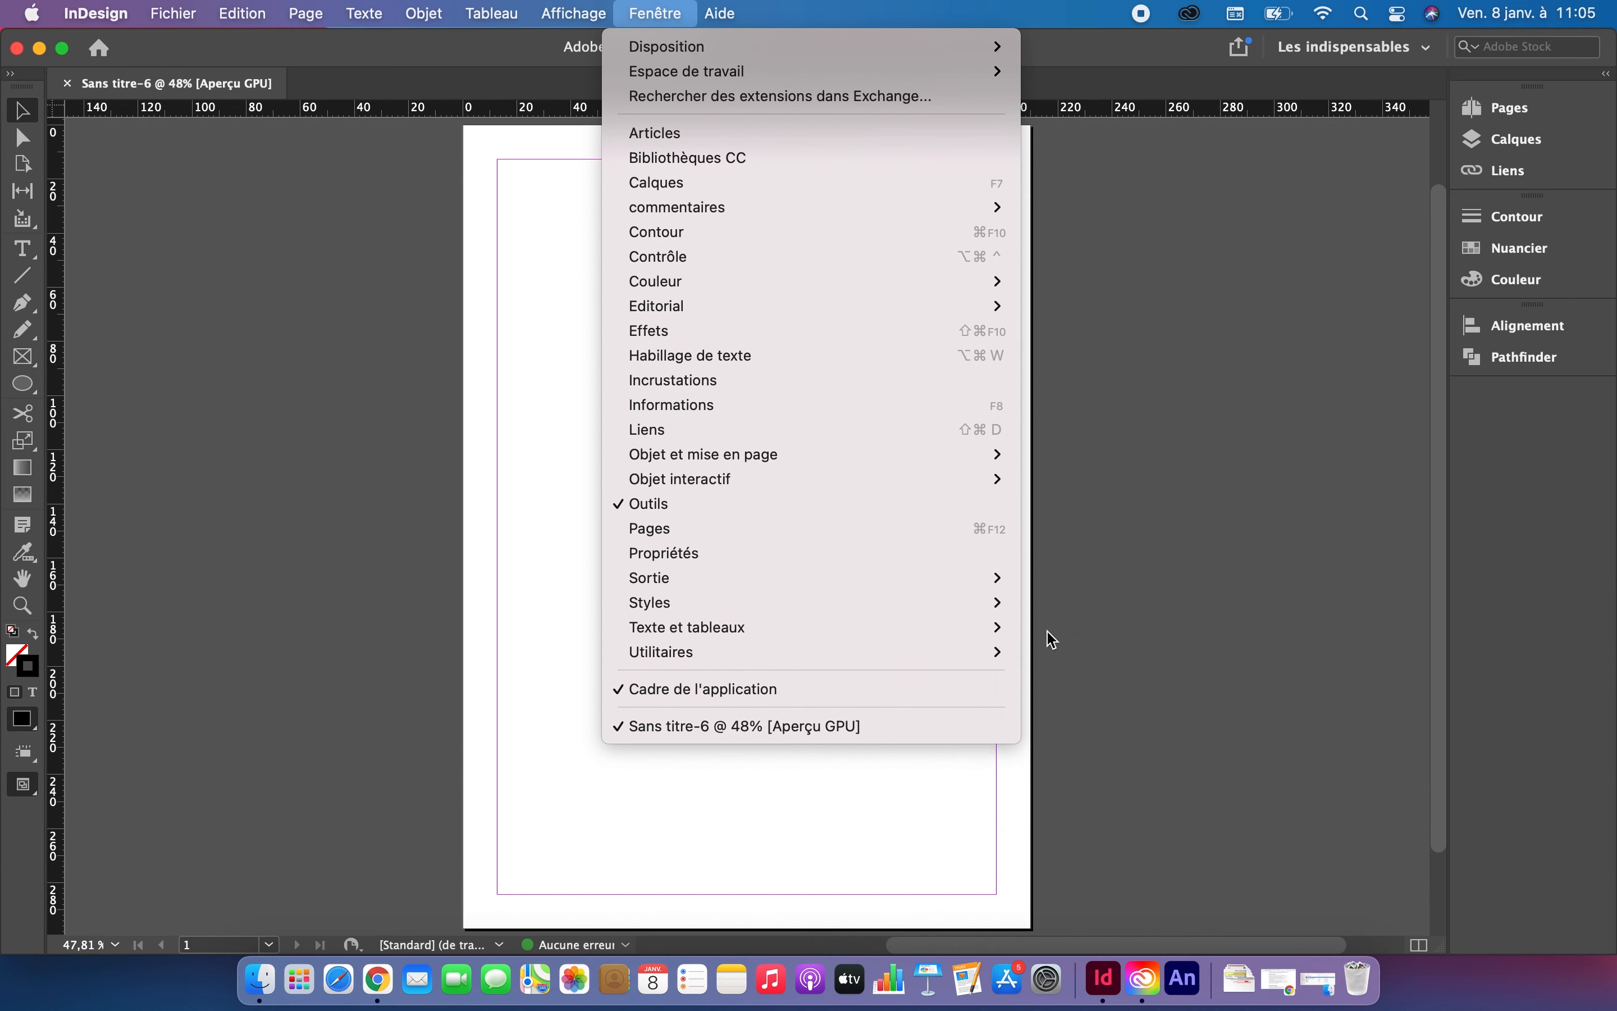
{"action": "mouse_move", "coordinate": [1005, 638]}
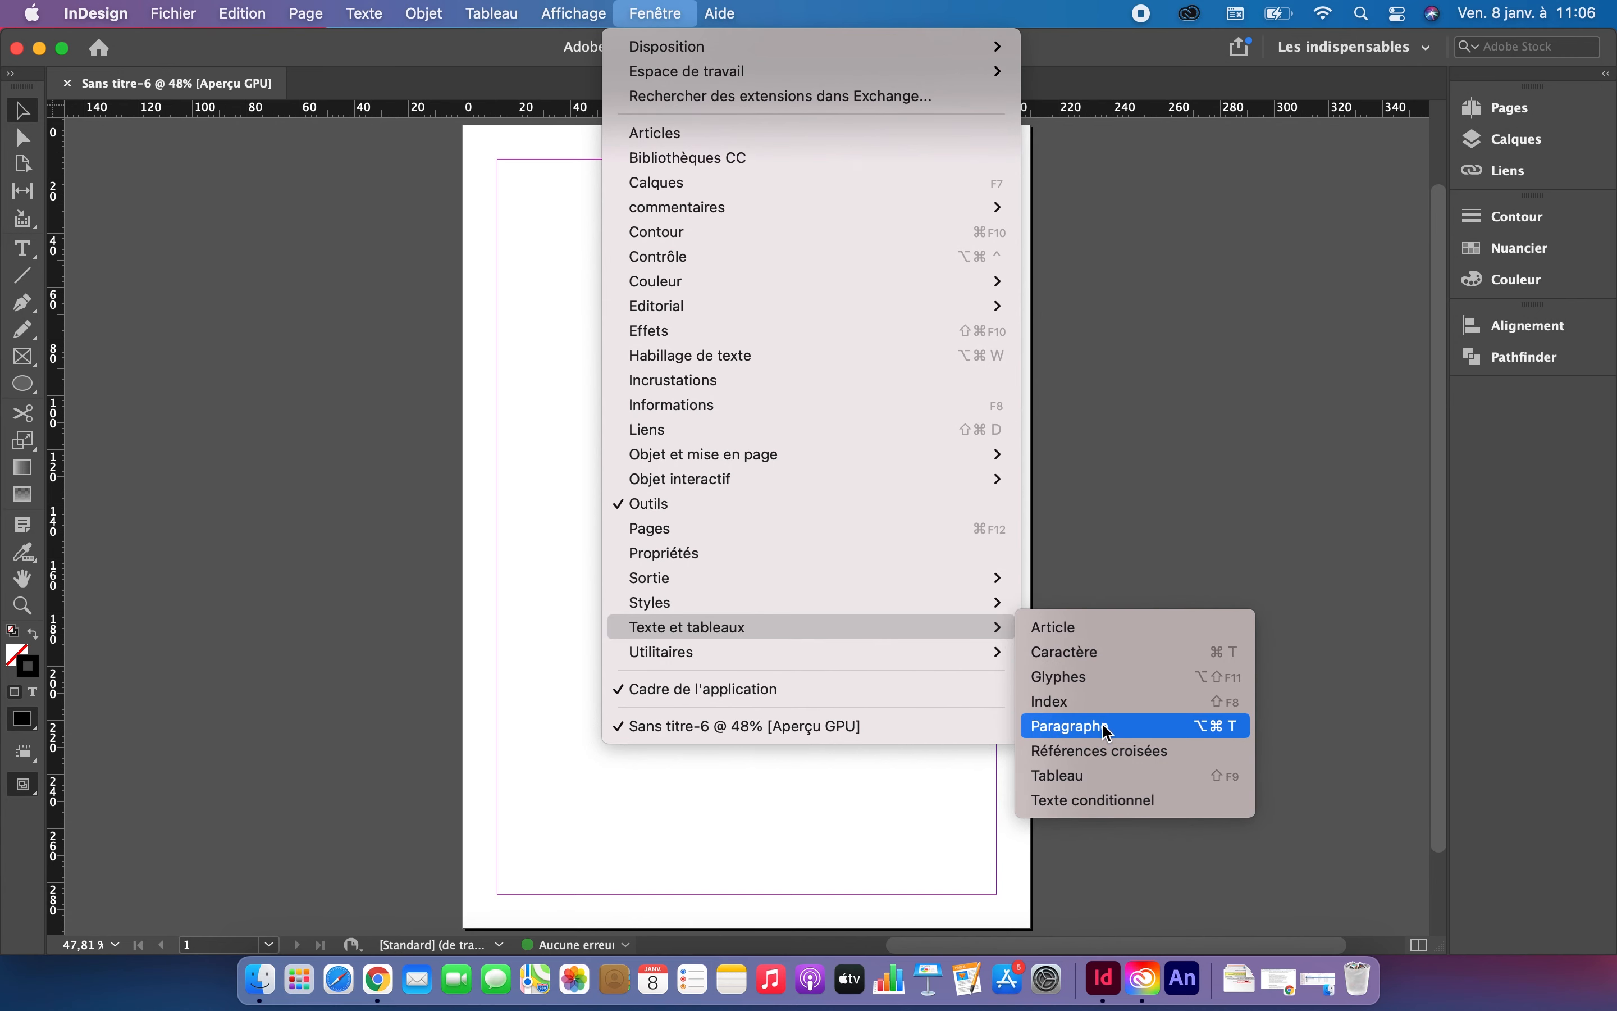
{"action": "left_click", "coordinate": [1092, 651]}
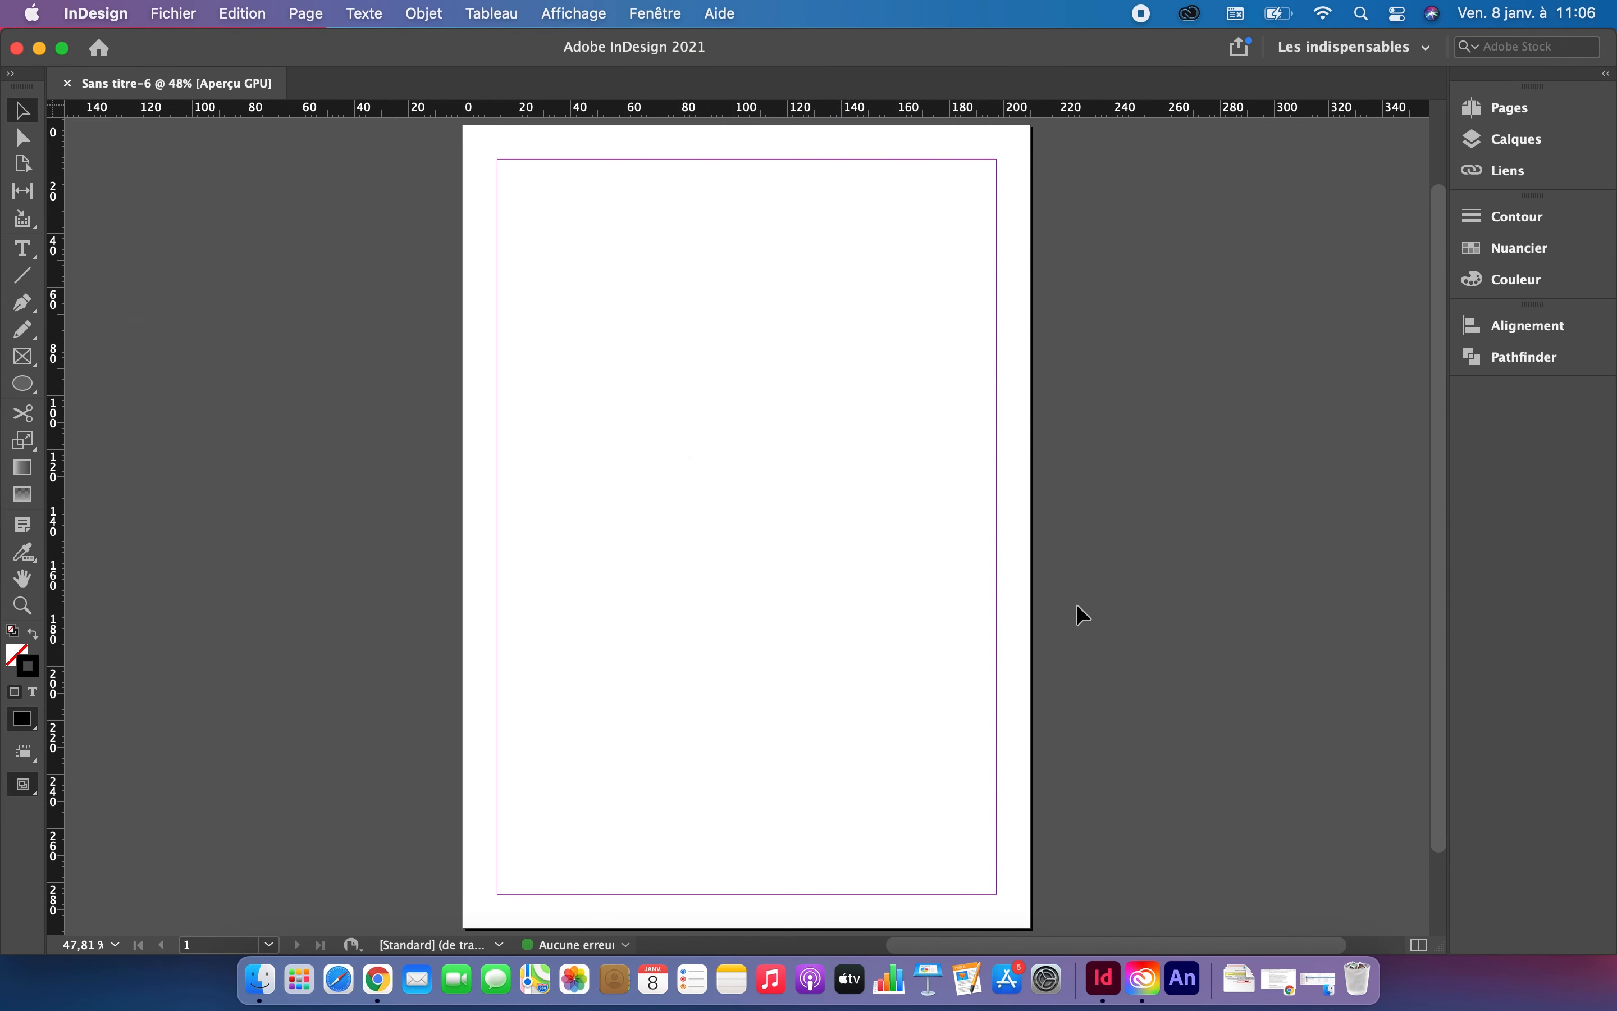
{"action": "left_click", "coordinate": [671, 14]}
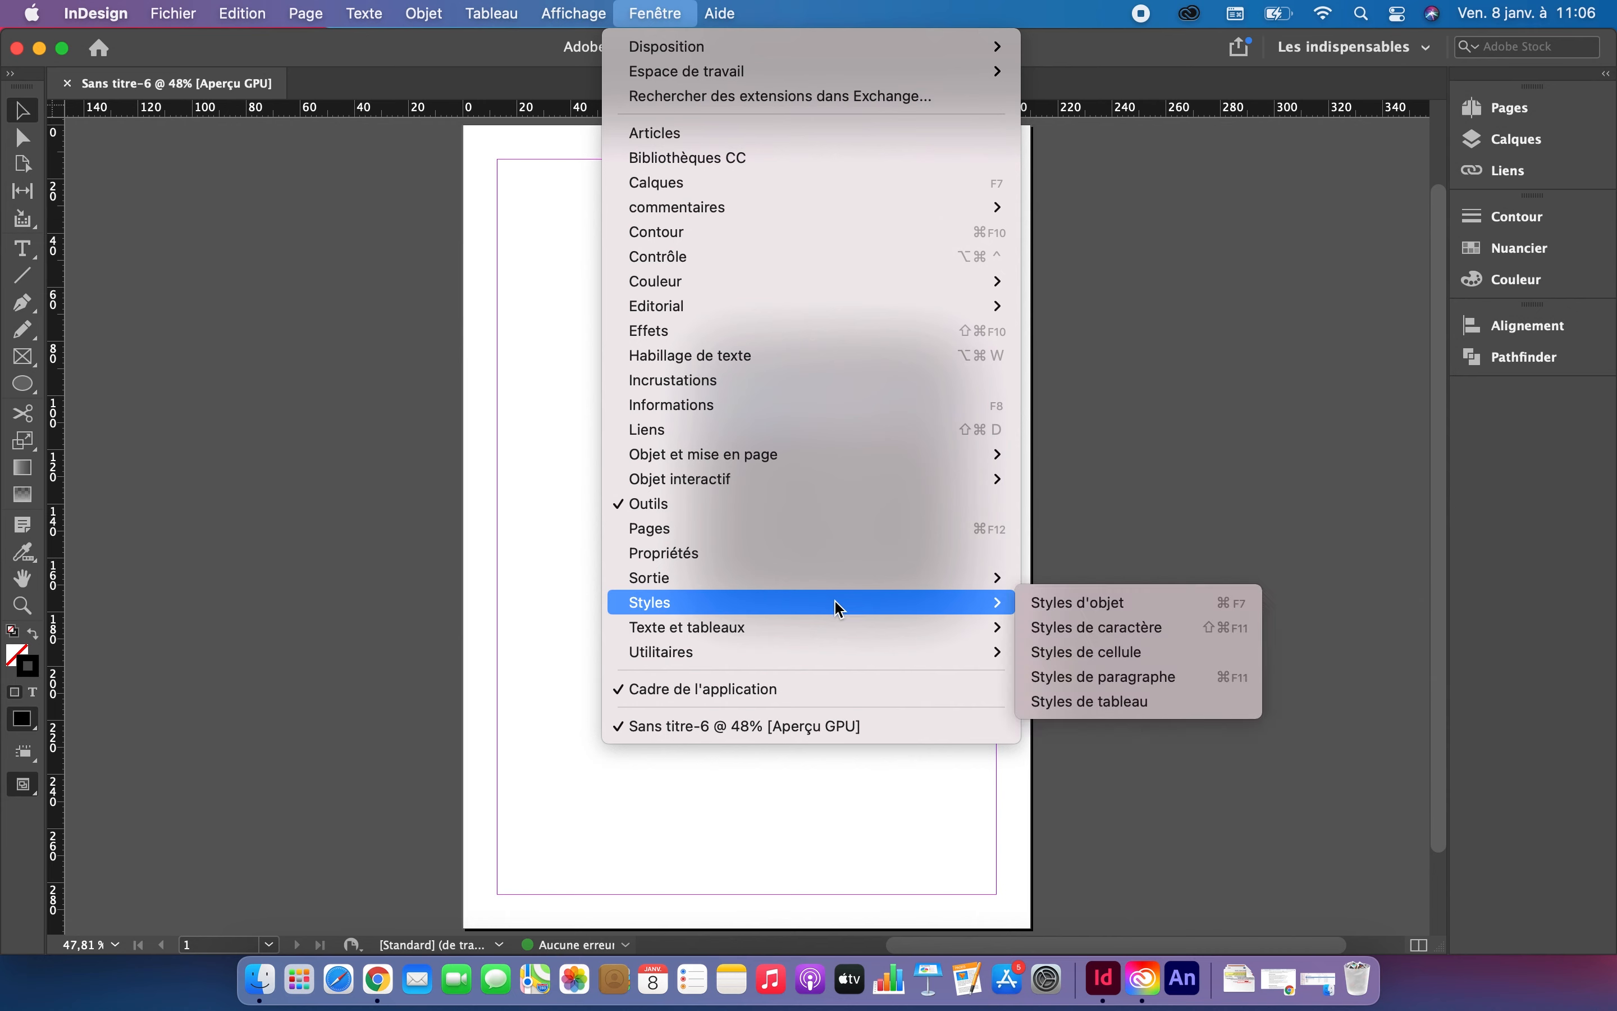
{"action": "mouse_move", "coordinate": [844, 623]}
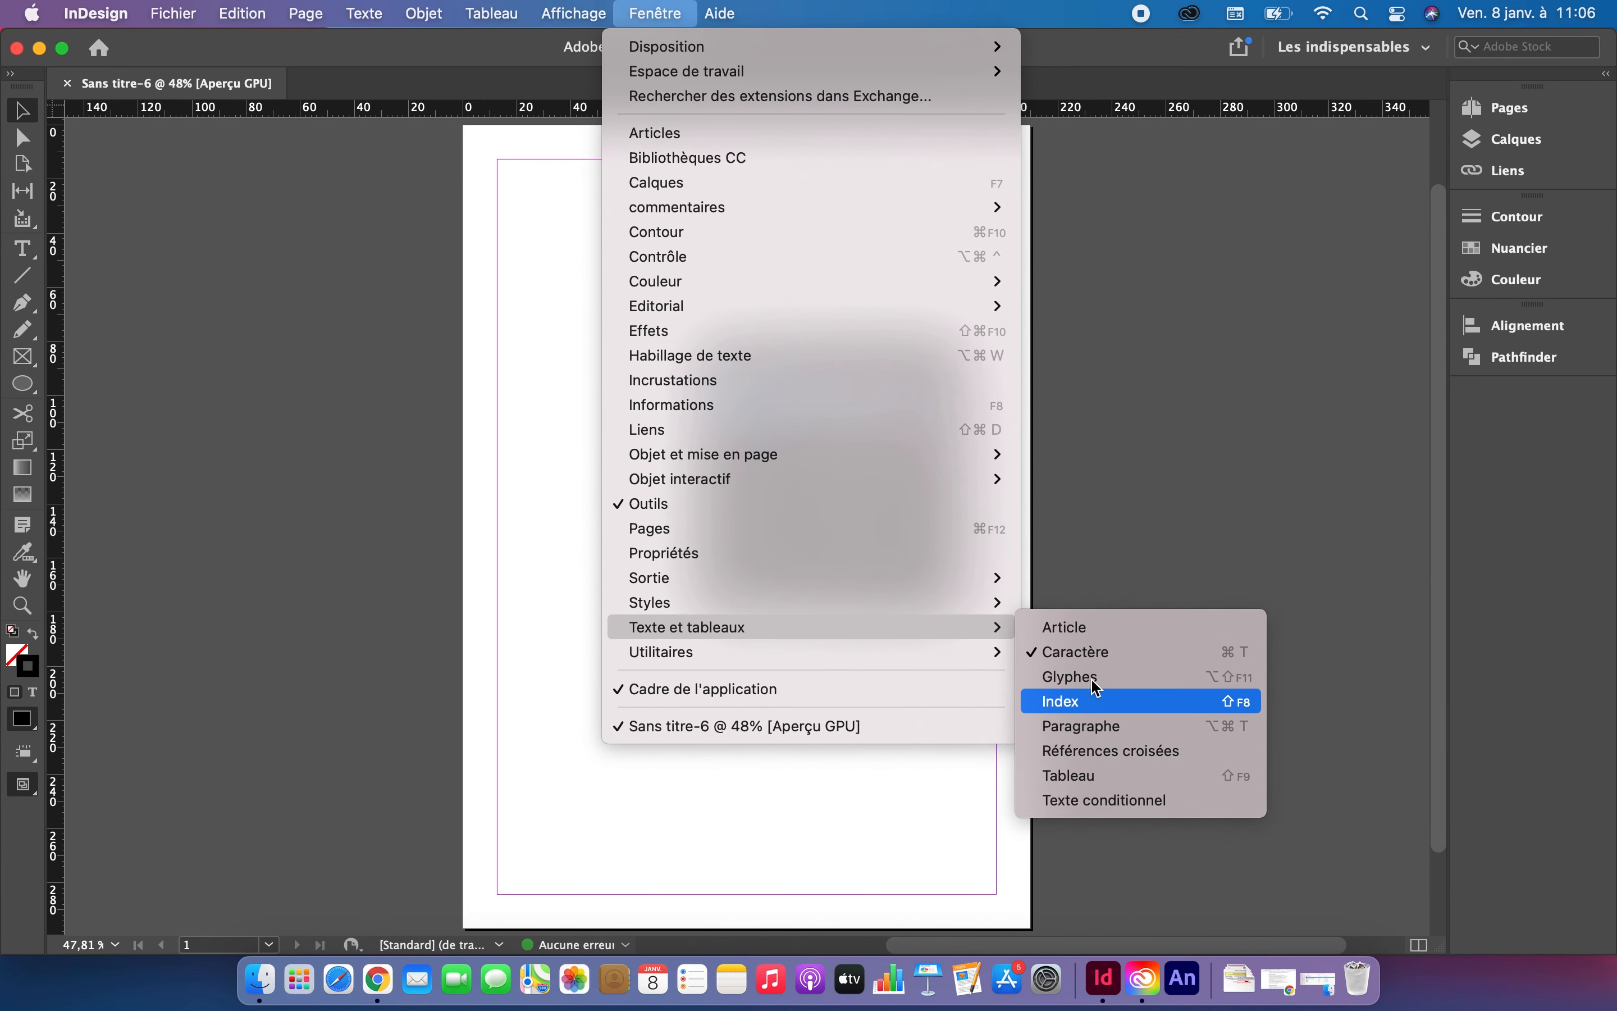
{"action": "left_click", "coordinate": [1098, 730]}
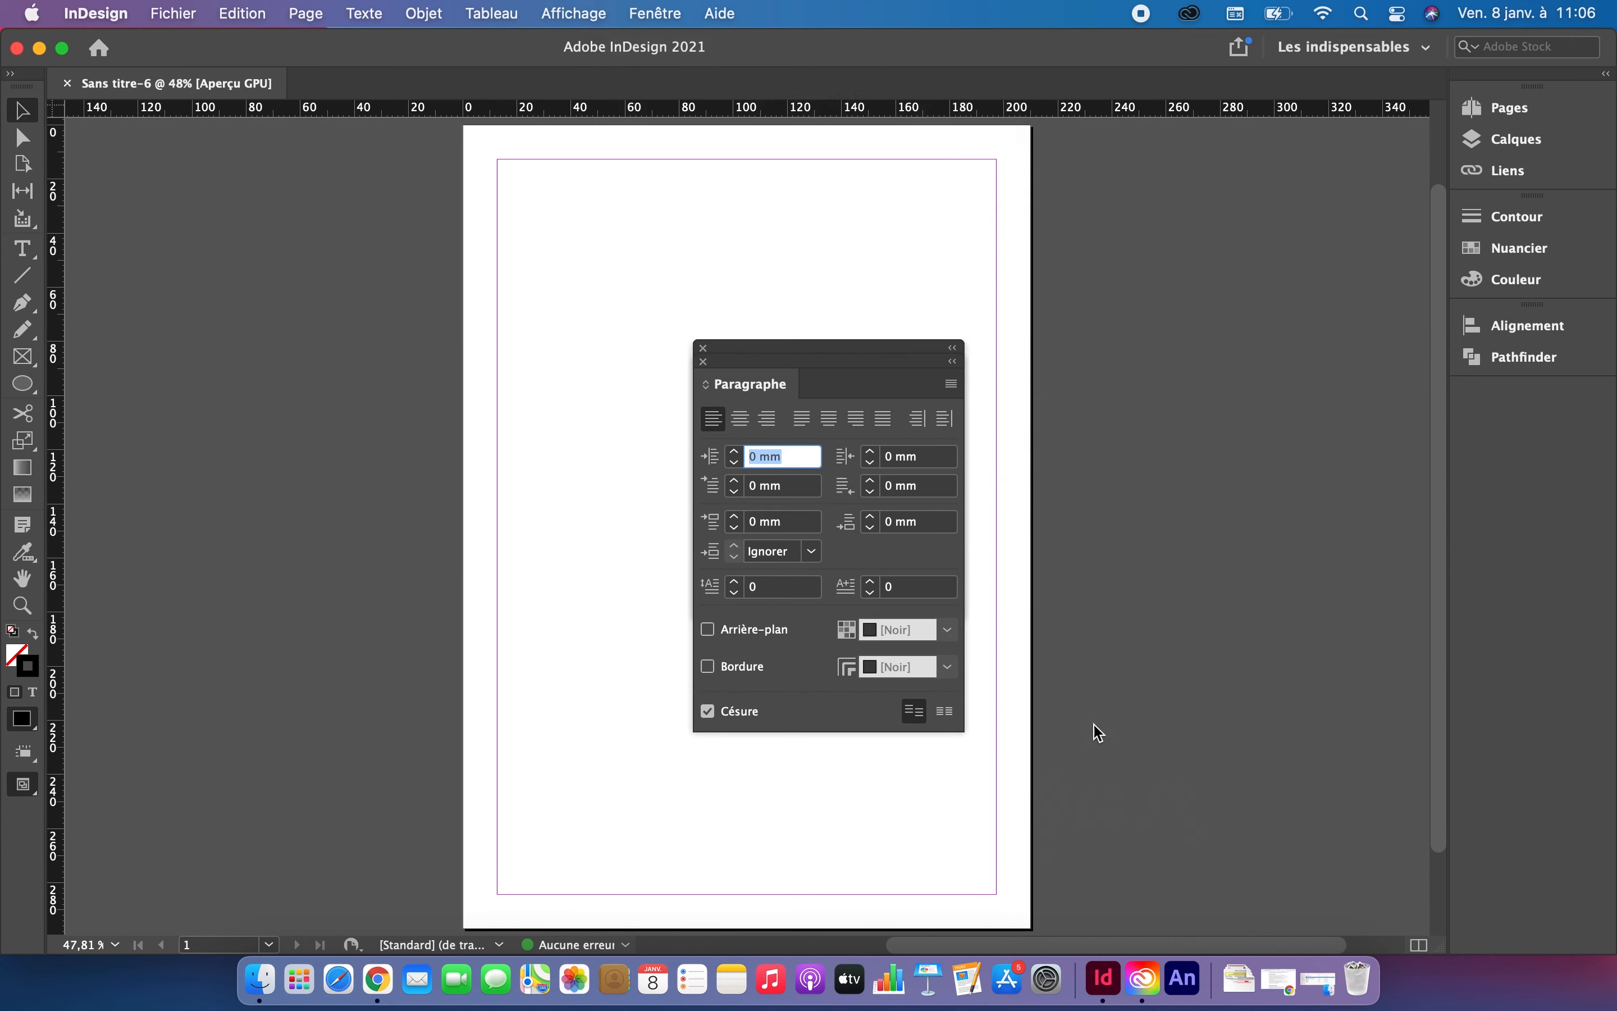
{"action": "left_click_drag", "start_coordinate": [868, 386], "coordinate": [946, 390]}
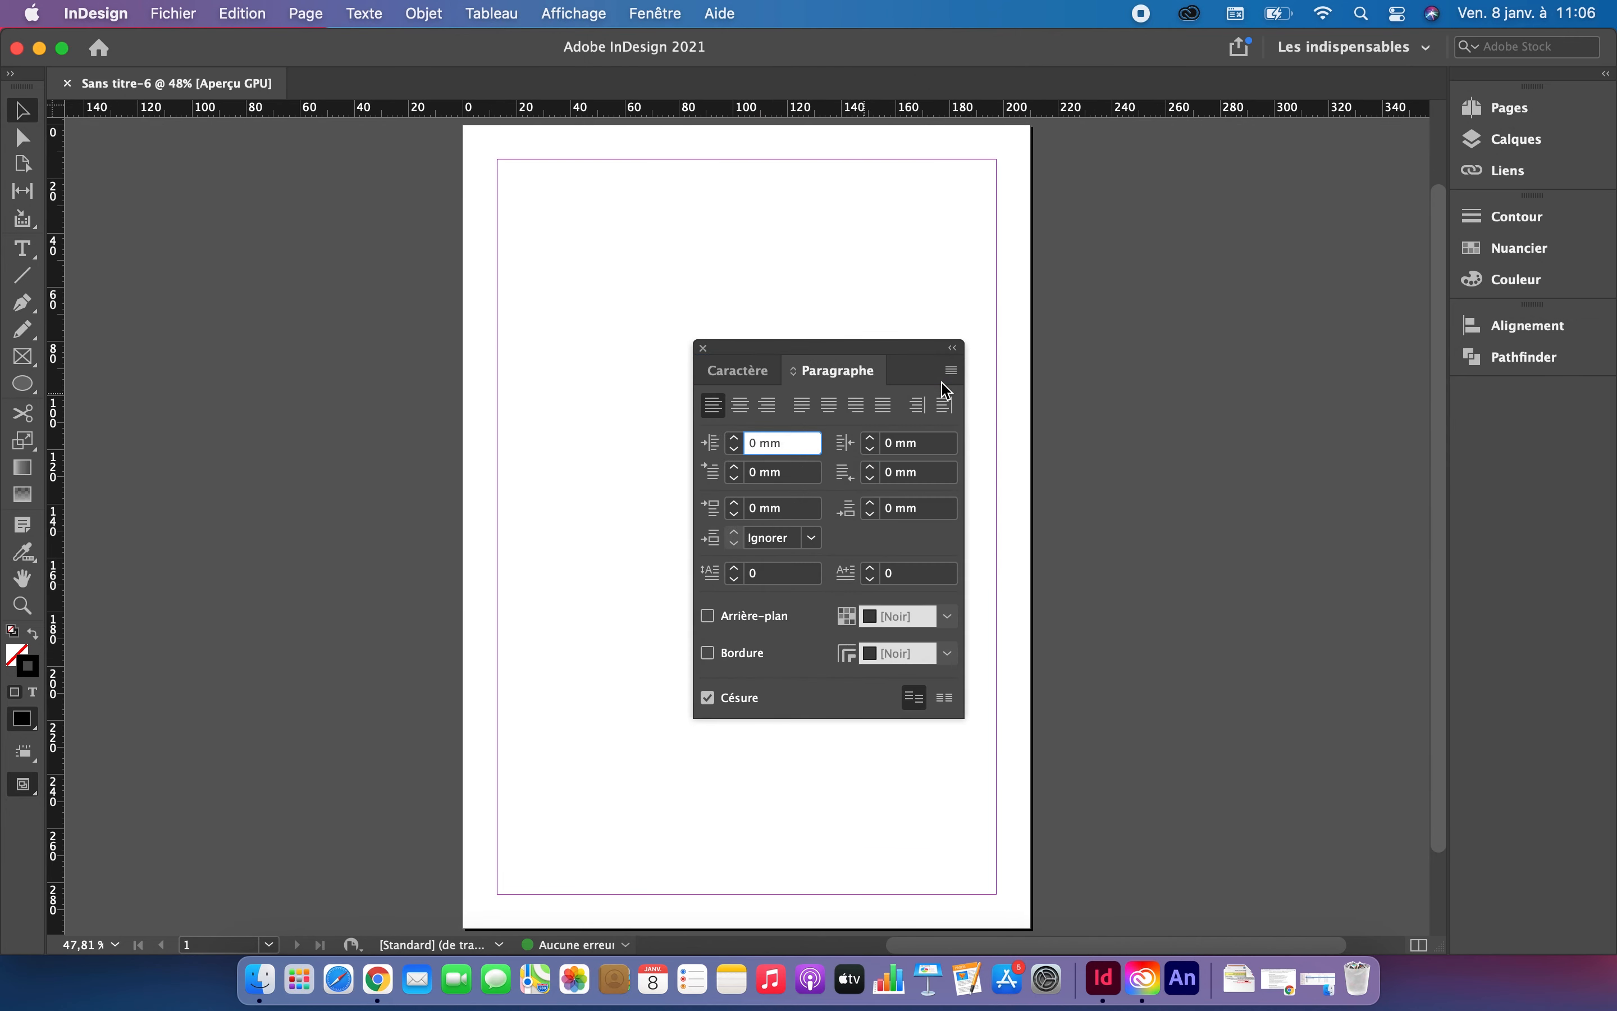
{"action": "left_click_drag", "start_coordinate": [844, 340], "coordinate": [1475, 405]}
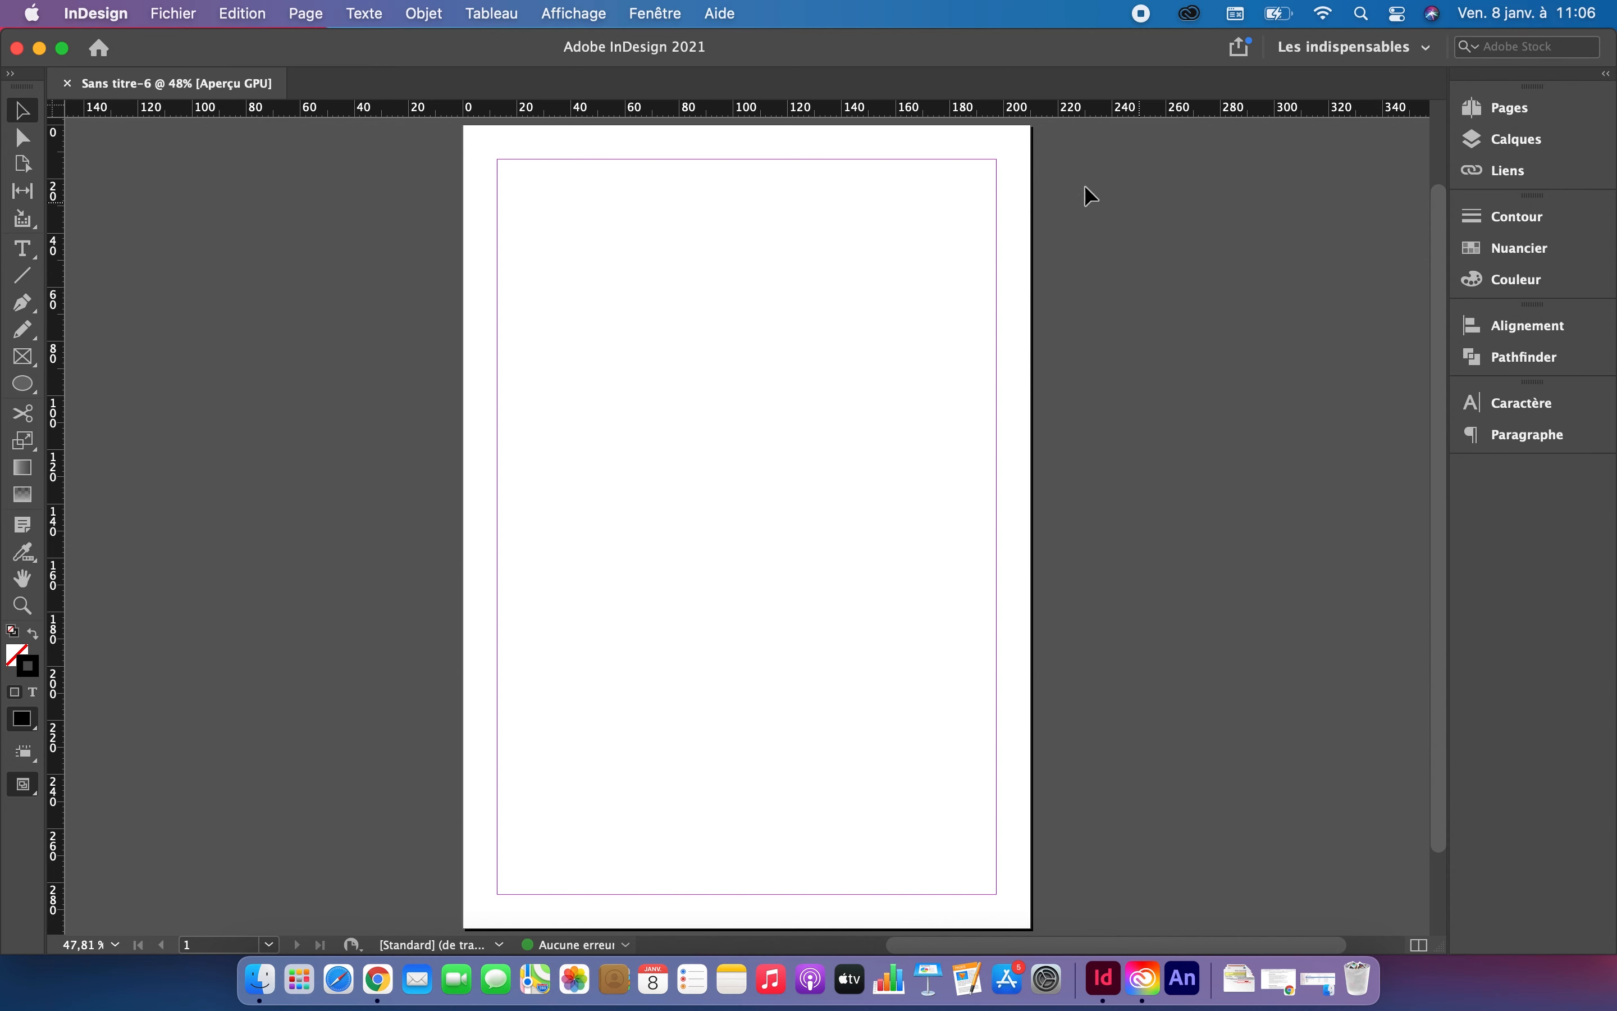
Display the Contrôle en amont output panel over the page.
{"action": "left_click", "coordinate": [654, 14]}
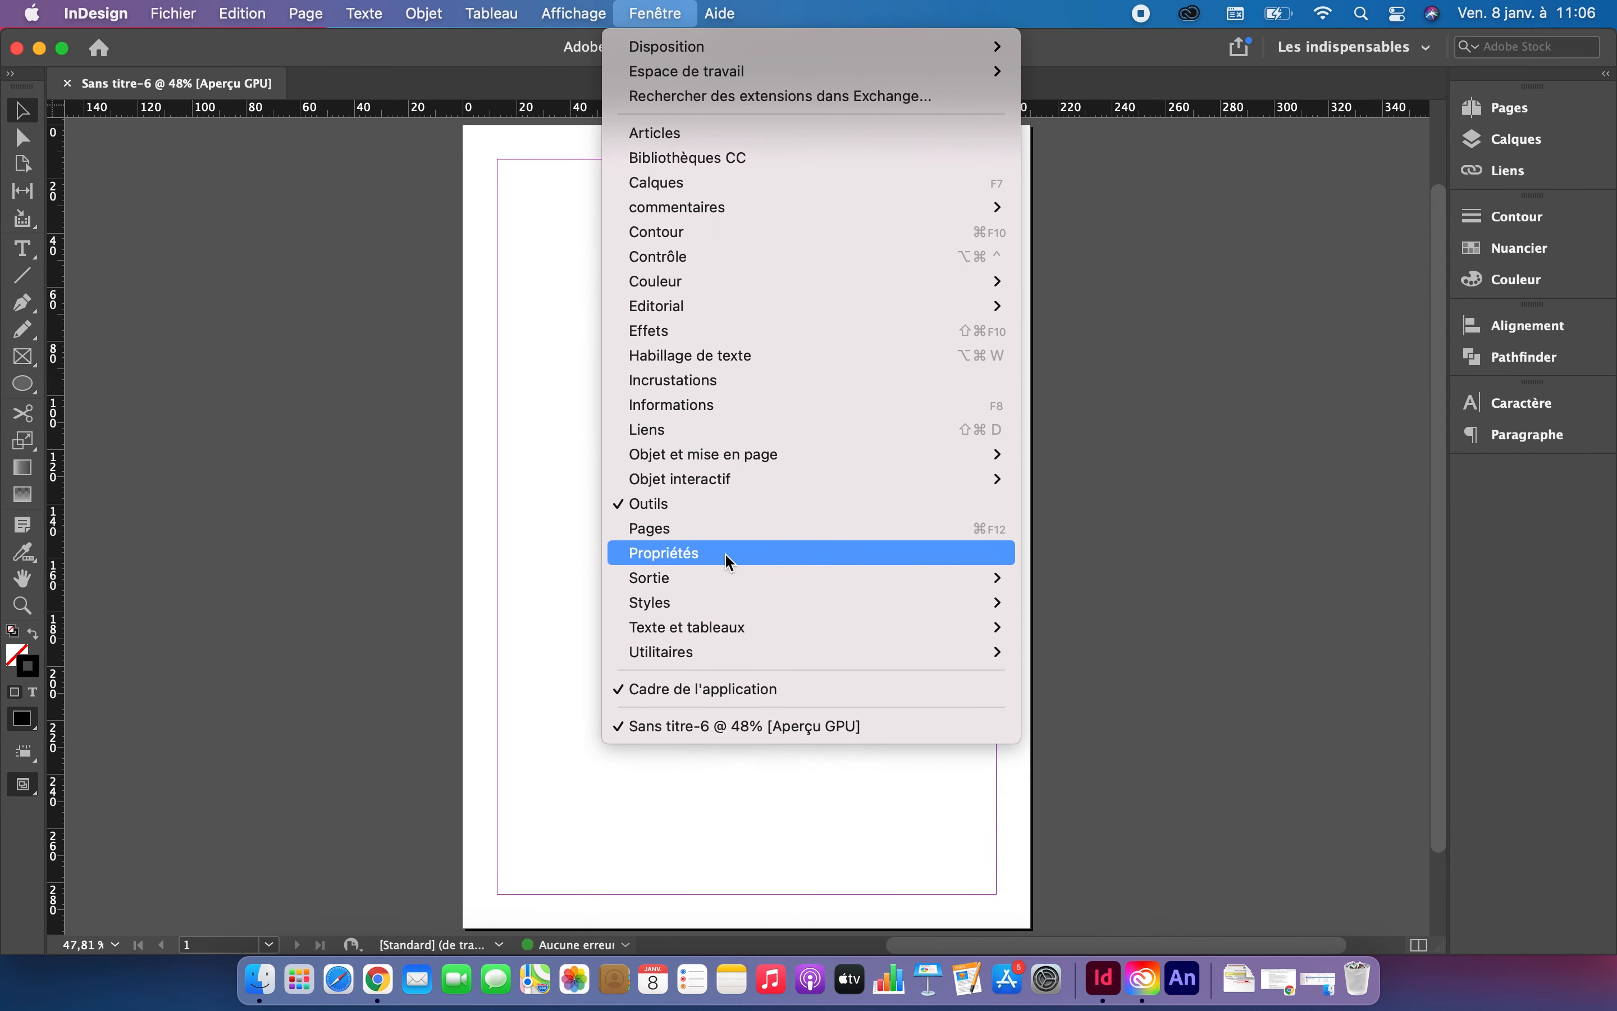
{"action": "mouse_move", "coordinate": [731, 579]}
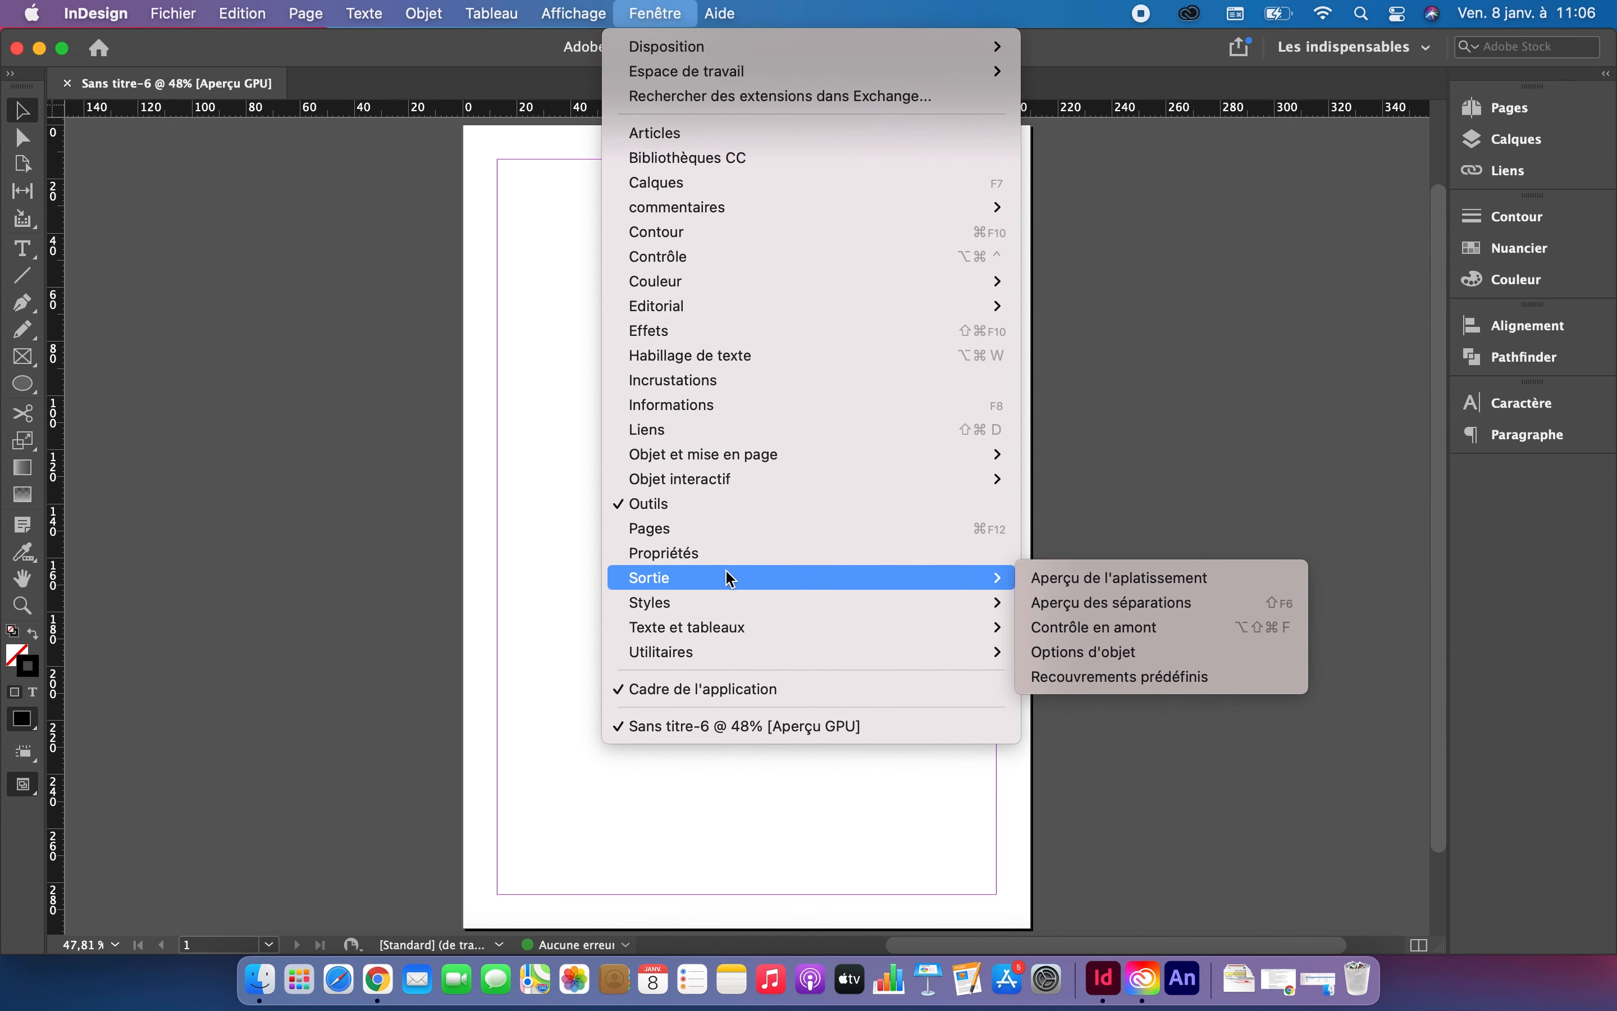
{"action": "left_click", "coordinate": [1106, 631]}
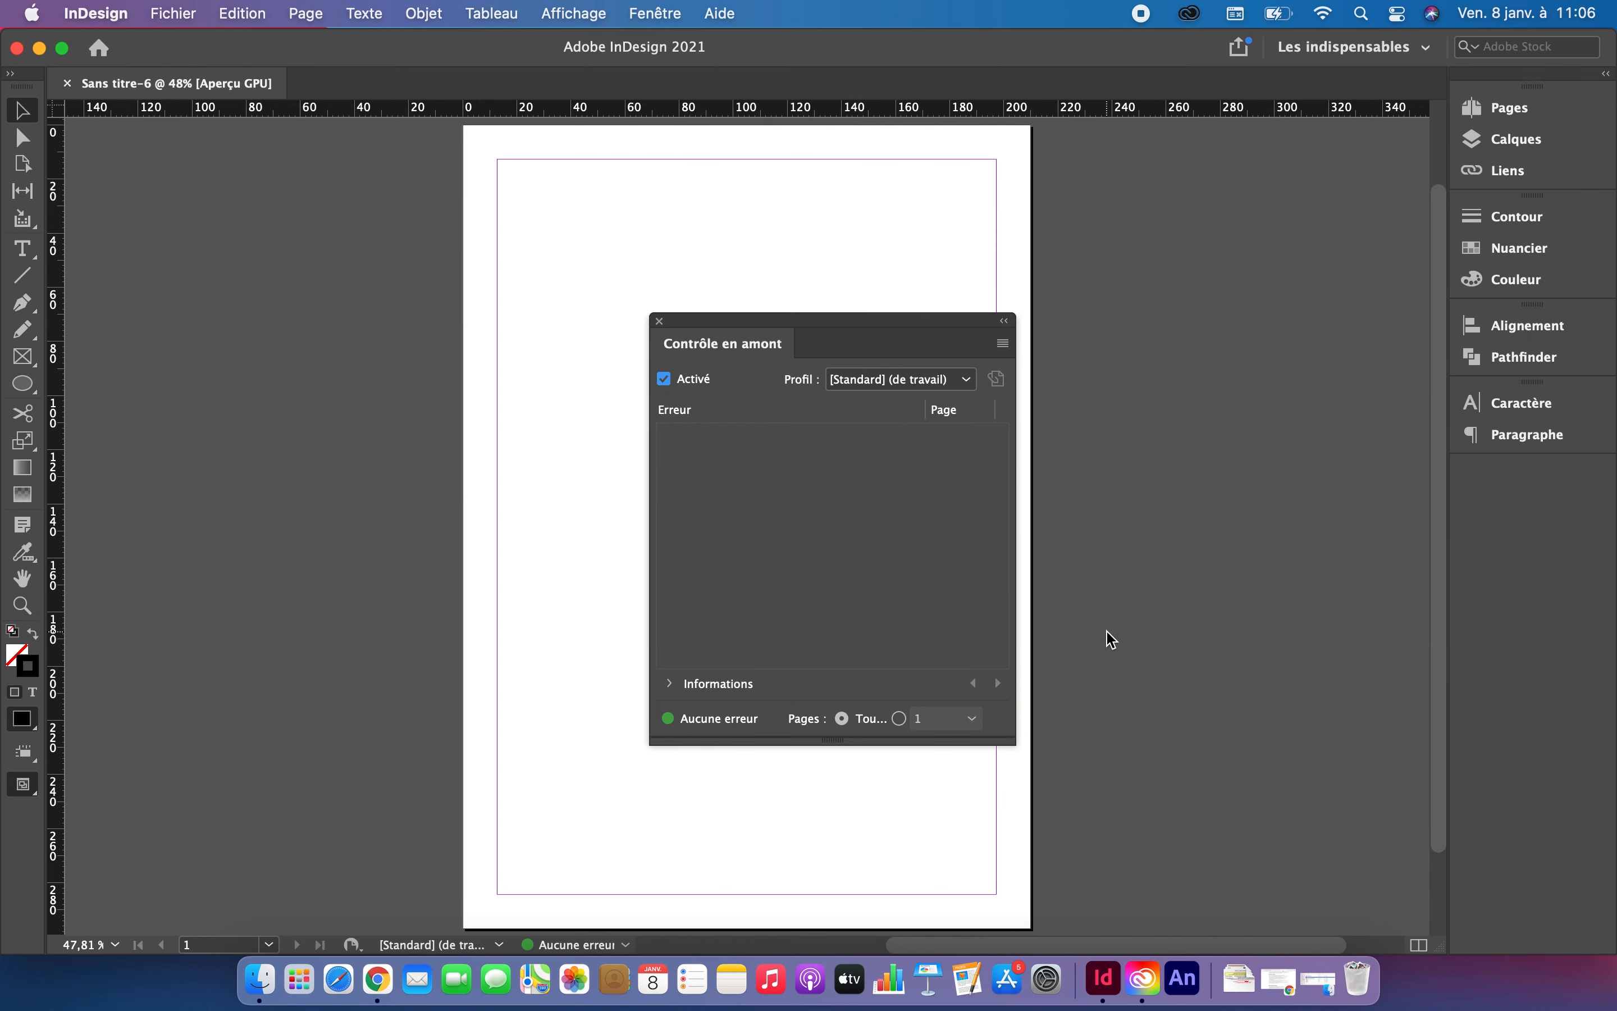
Display the Transformation panel from the object and layout panels.
{"action": "left_click", "coordinate": [613, 21]}
{"action": "mouse_move", "coordinate": [638, 25]}
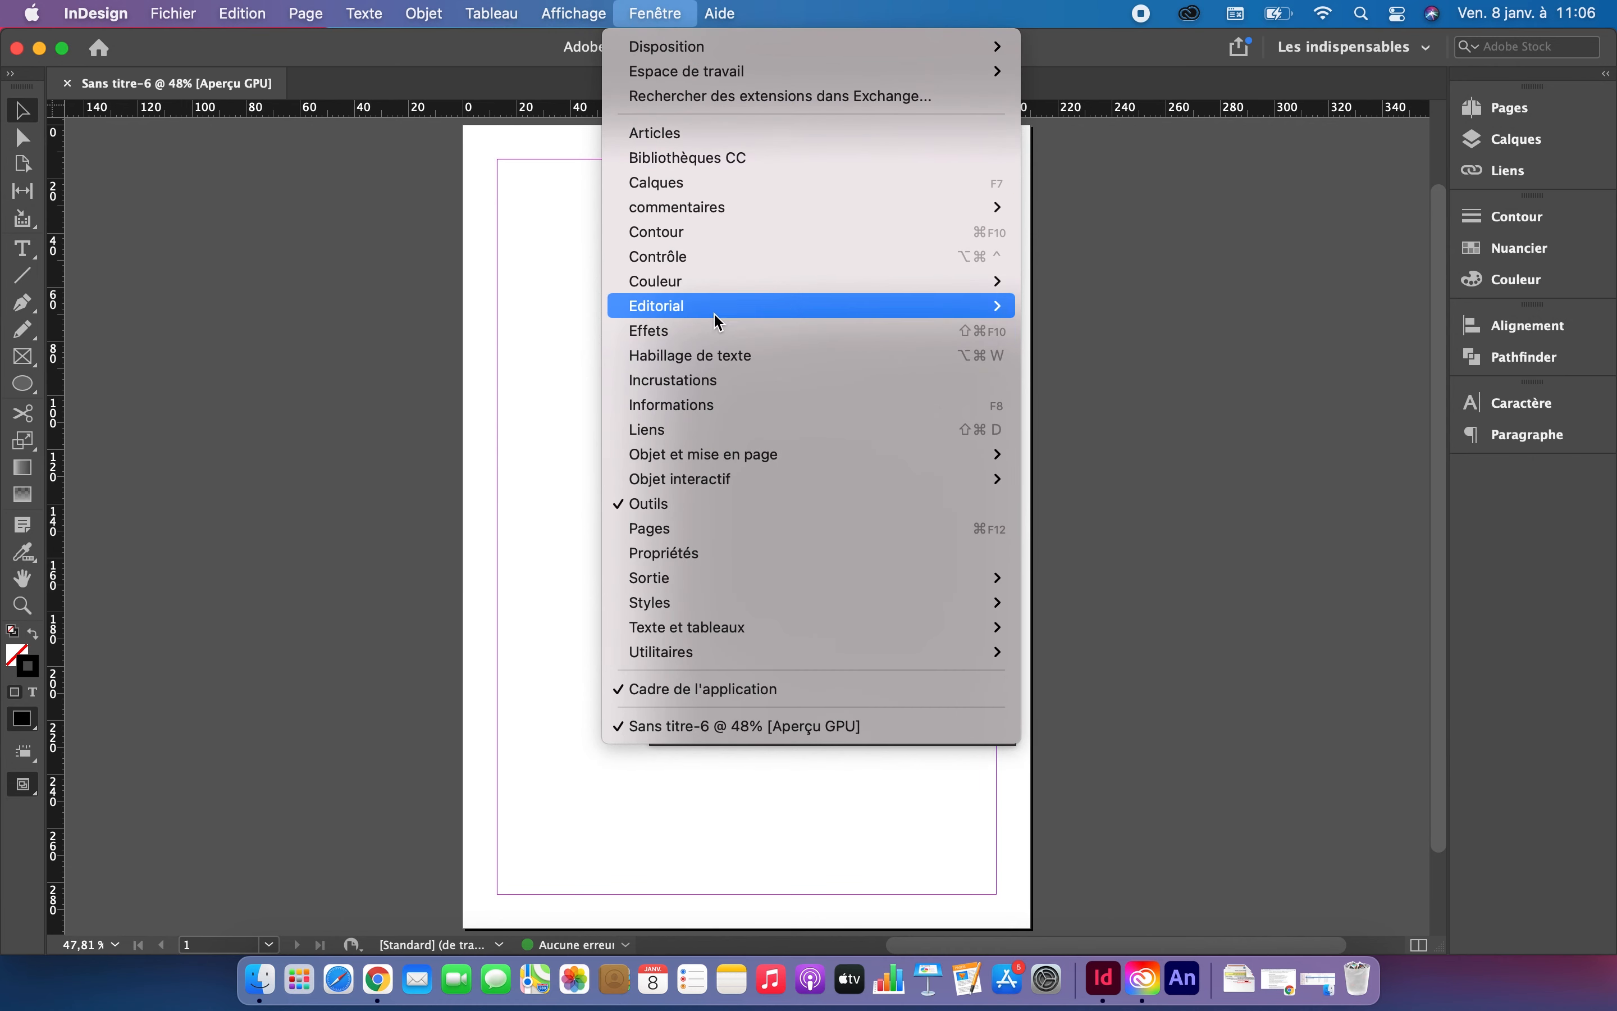
{"action": "mouse_move", "coordinate": [715, 315]}
{"action": "mouse_move", "coordinate": [710, 282]}
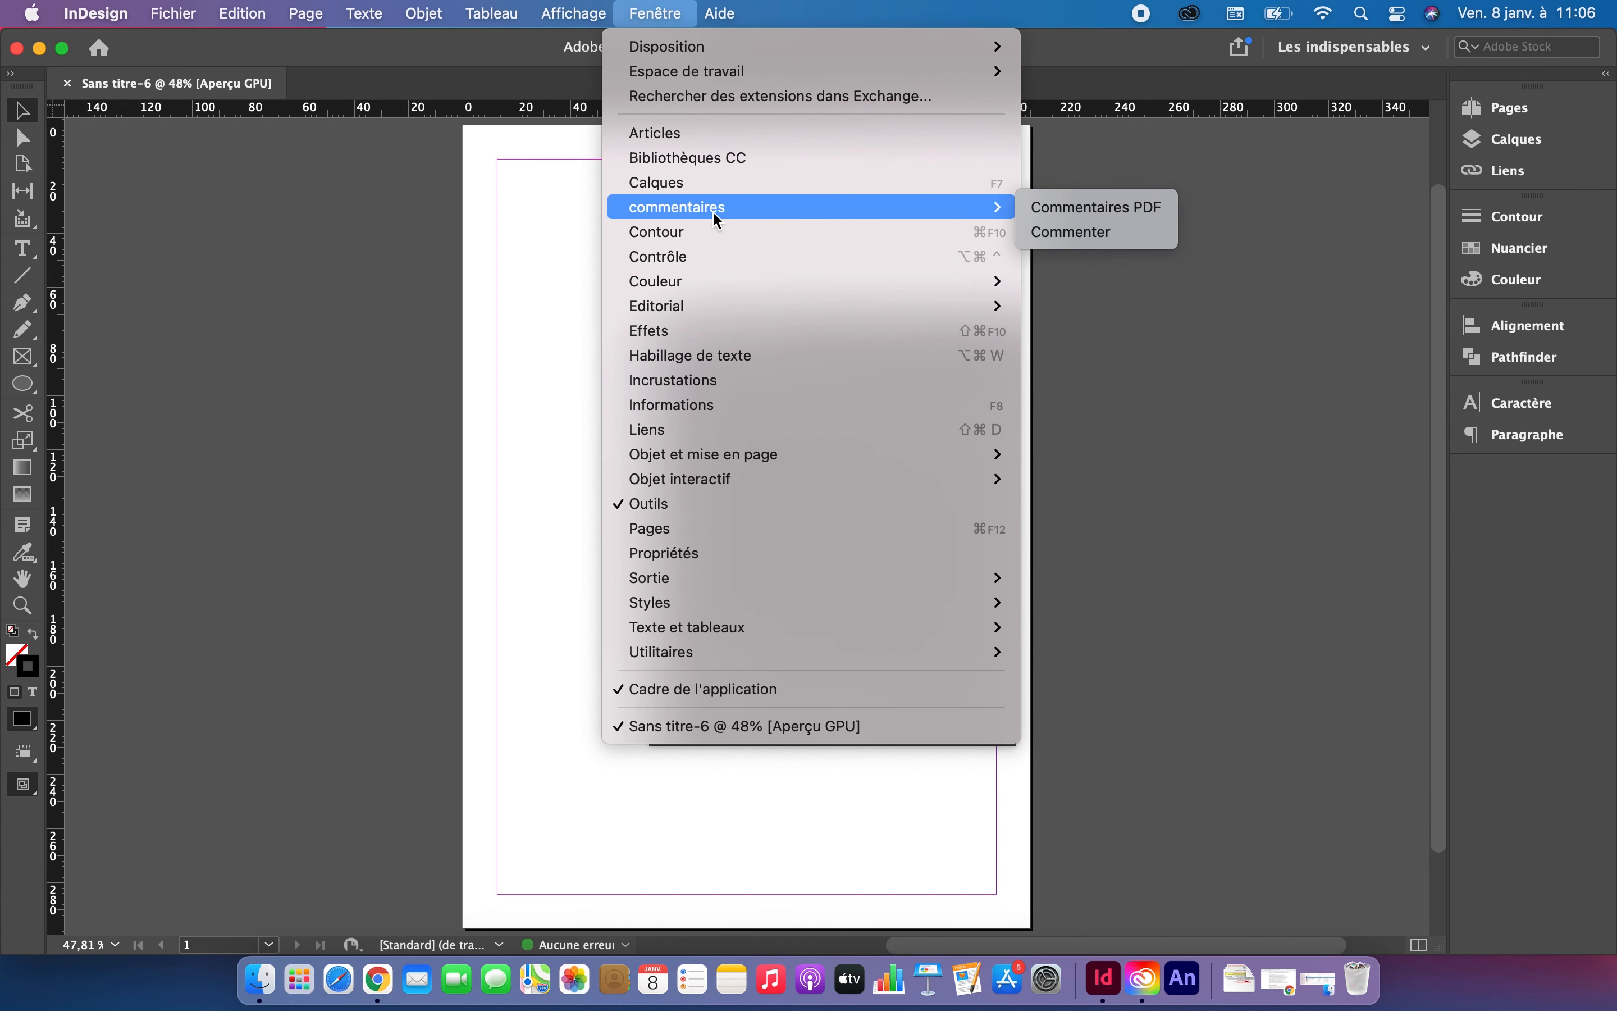
{"action": "mouse_move", "coordinate": [742, 467]}
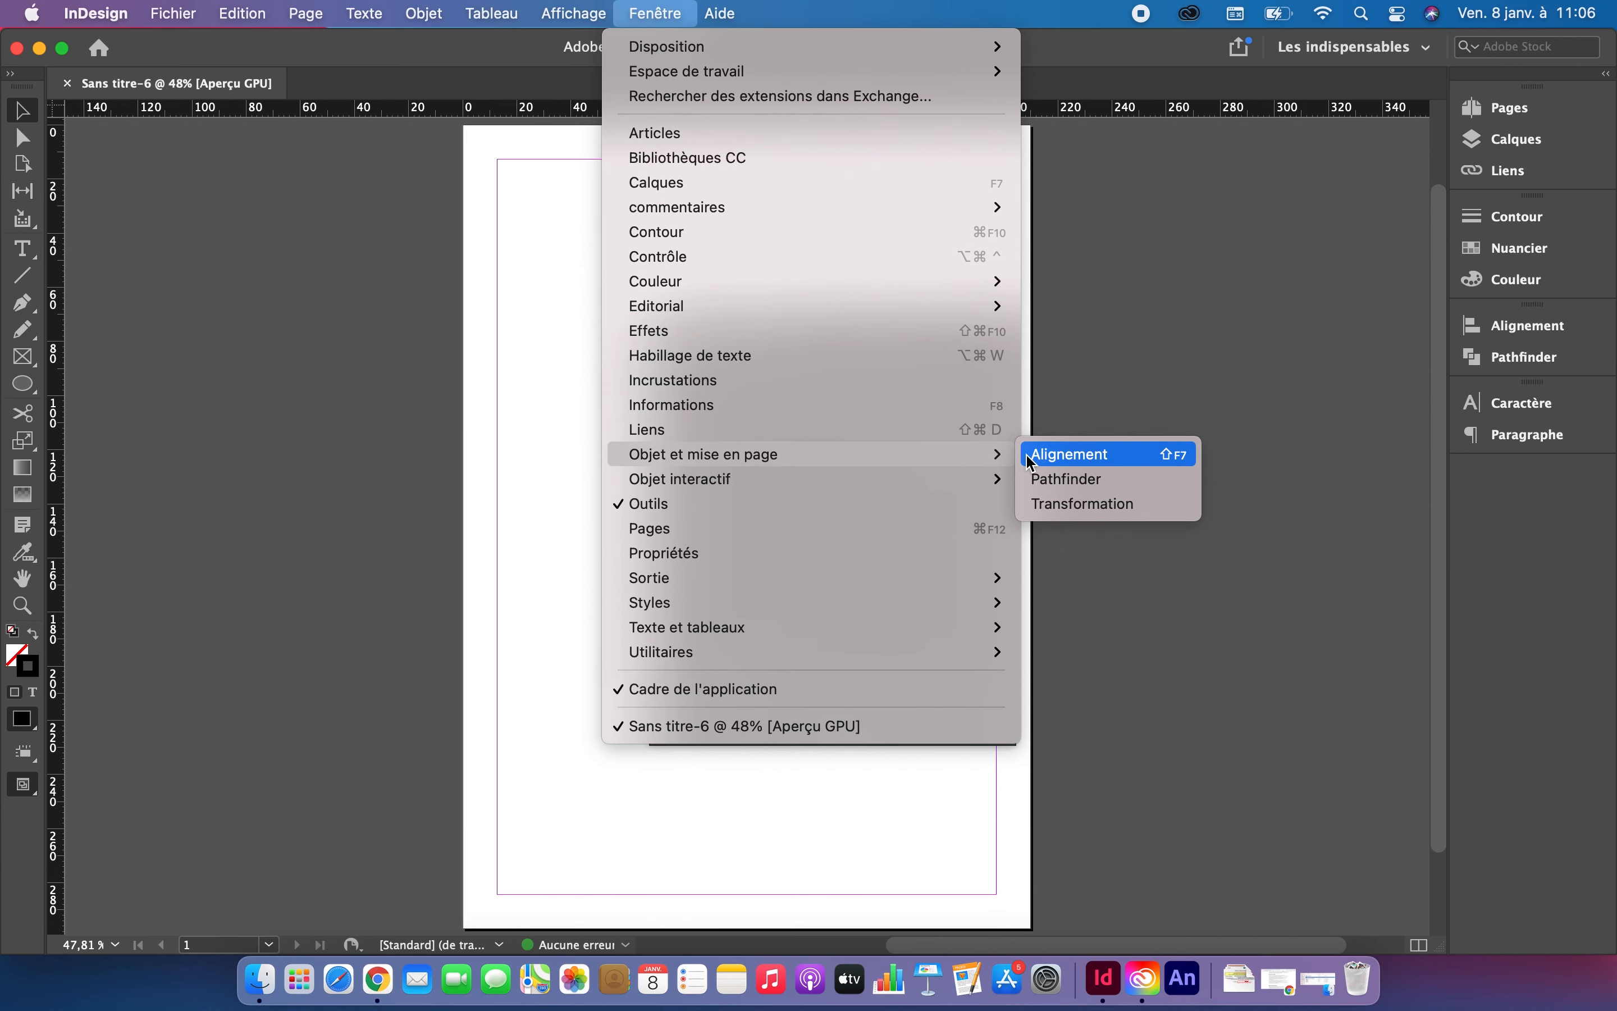
{"action": "left_click", "coordinate": [1064, 506]}
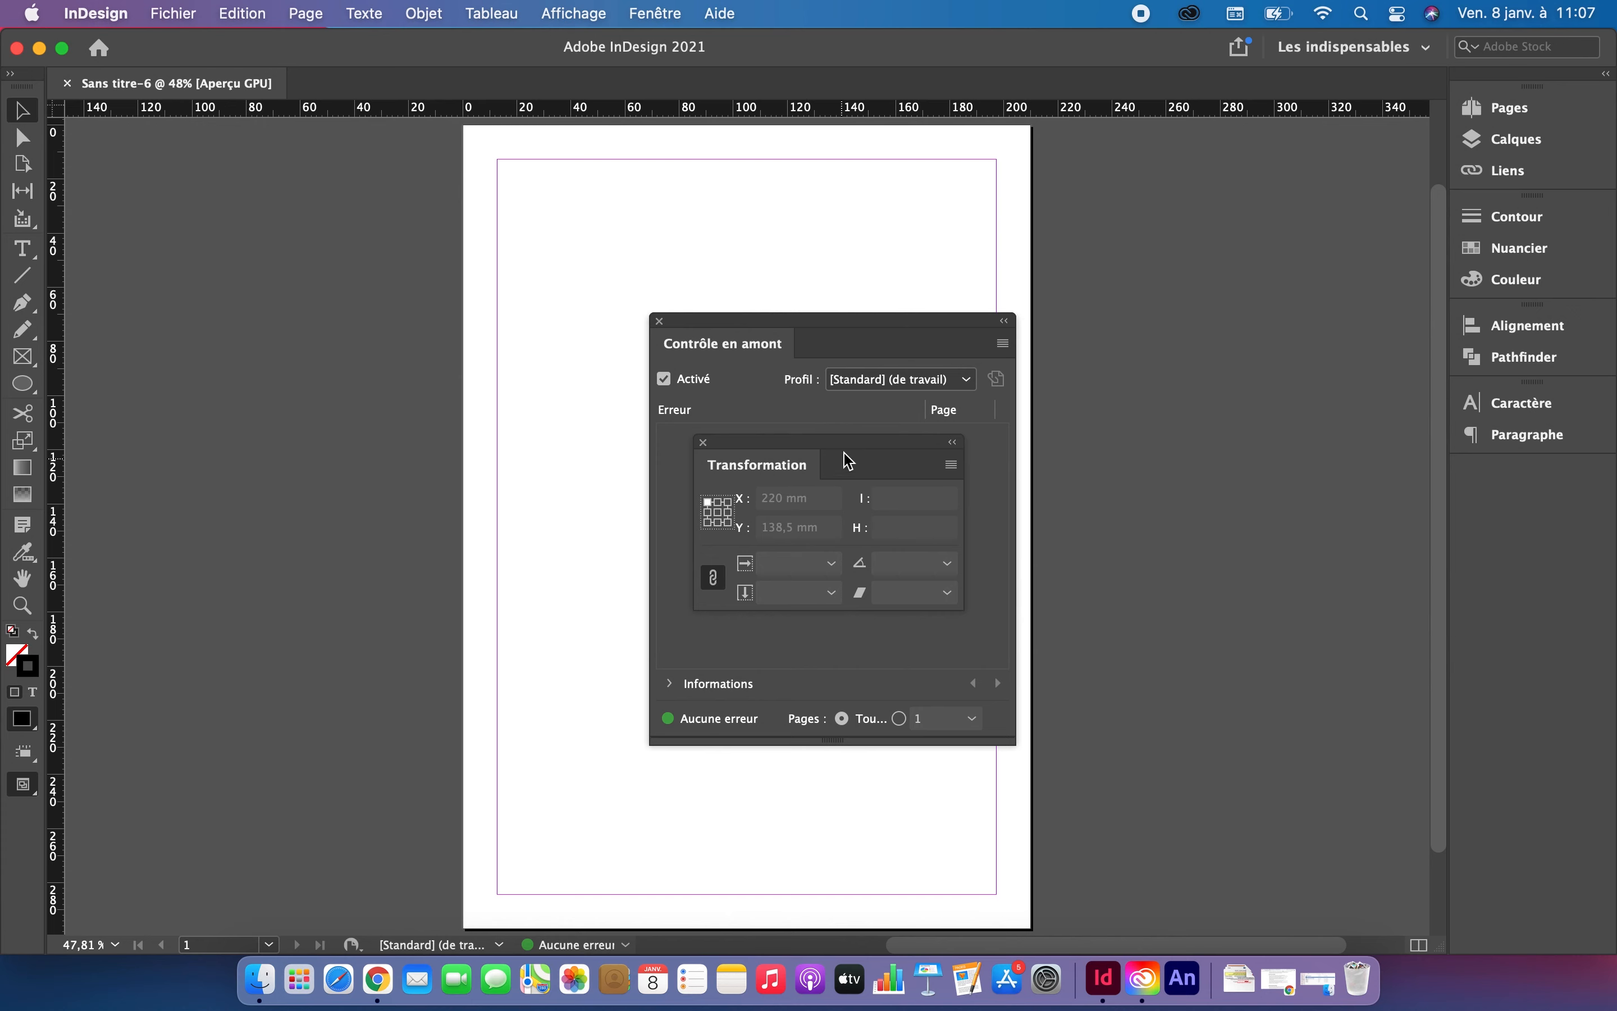
Move the Transformation panel into the docked group between Alignement and Pathfinder.
{"action": "left_click_drag", "start_coordinate": [848, 445], "coordinate": [862, 357]}
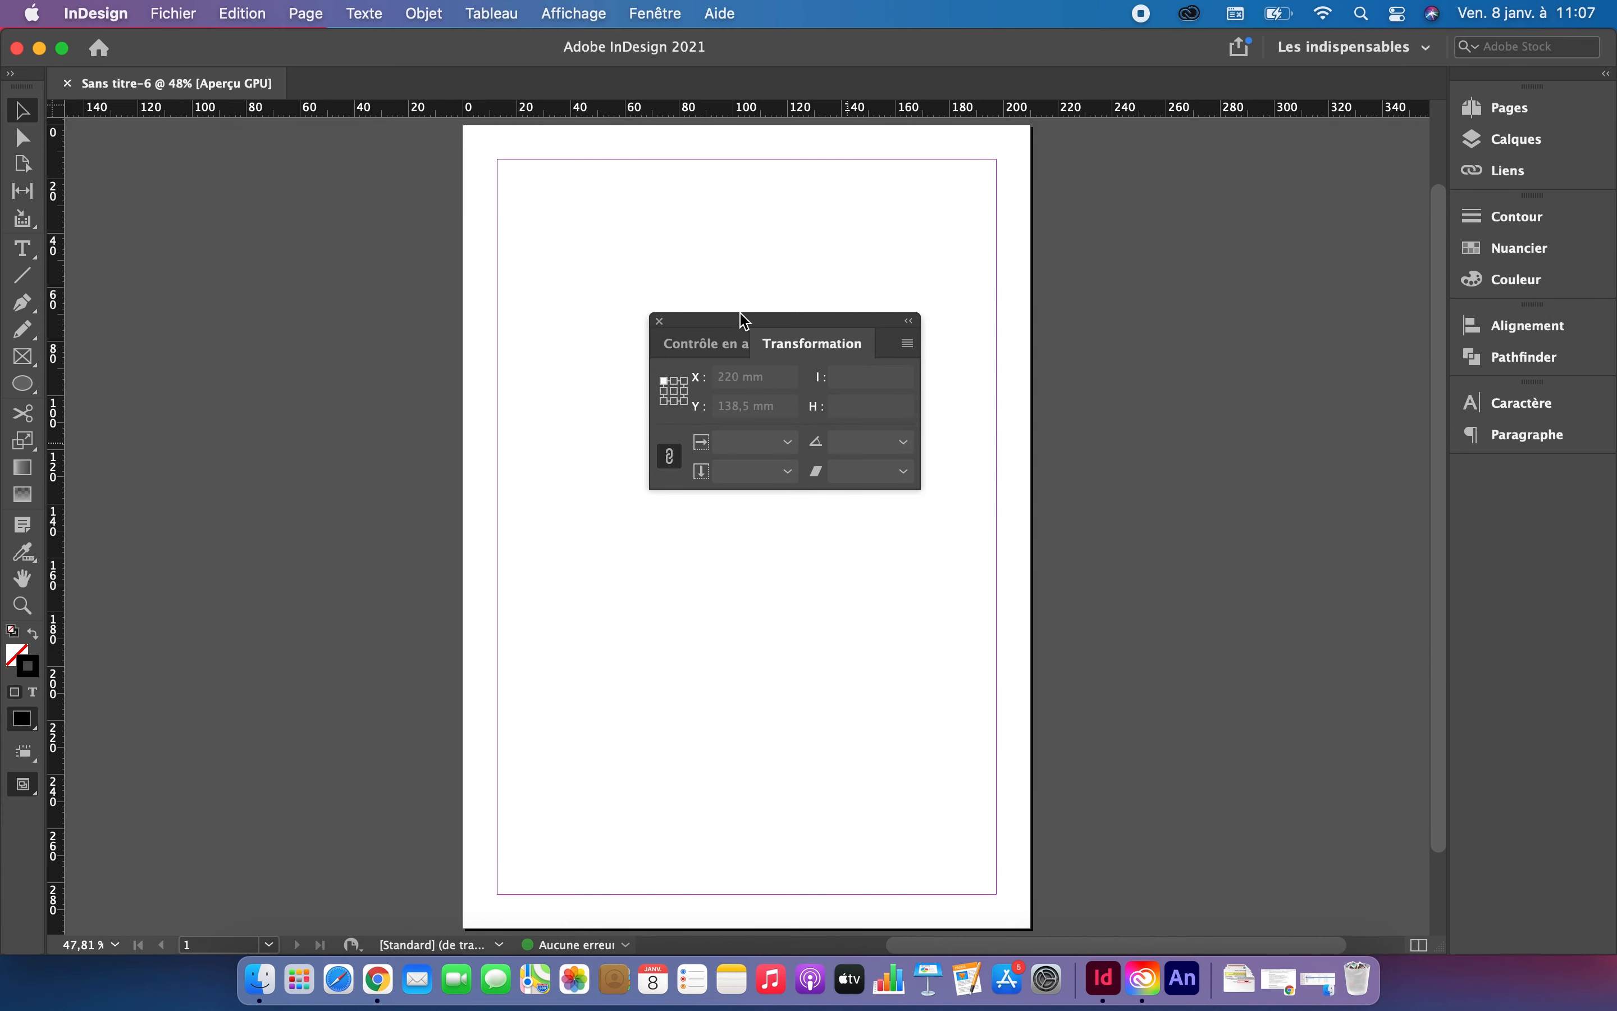
{"action": "left_click_drag", "start_coordinate": [734, 319], "coordinate": [1086, 383]}
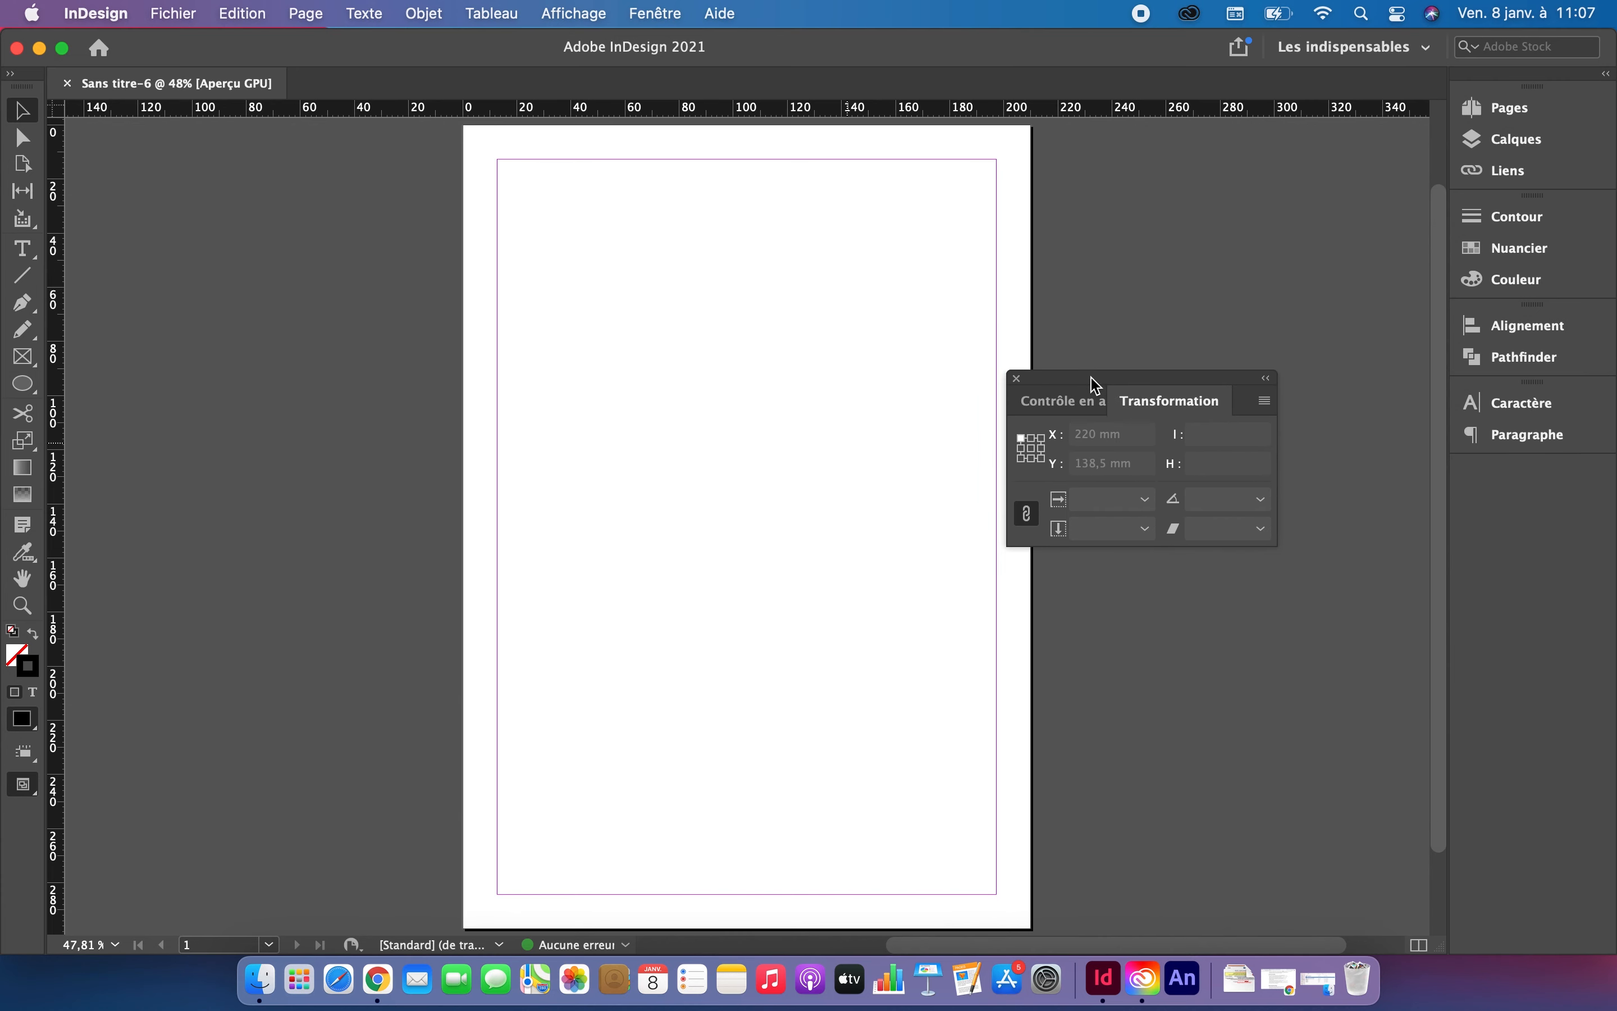
{"action": "left_click", "coordinate": [1168, 409]}
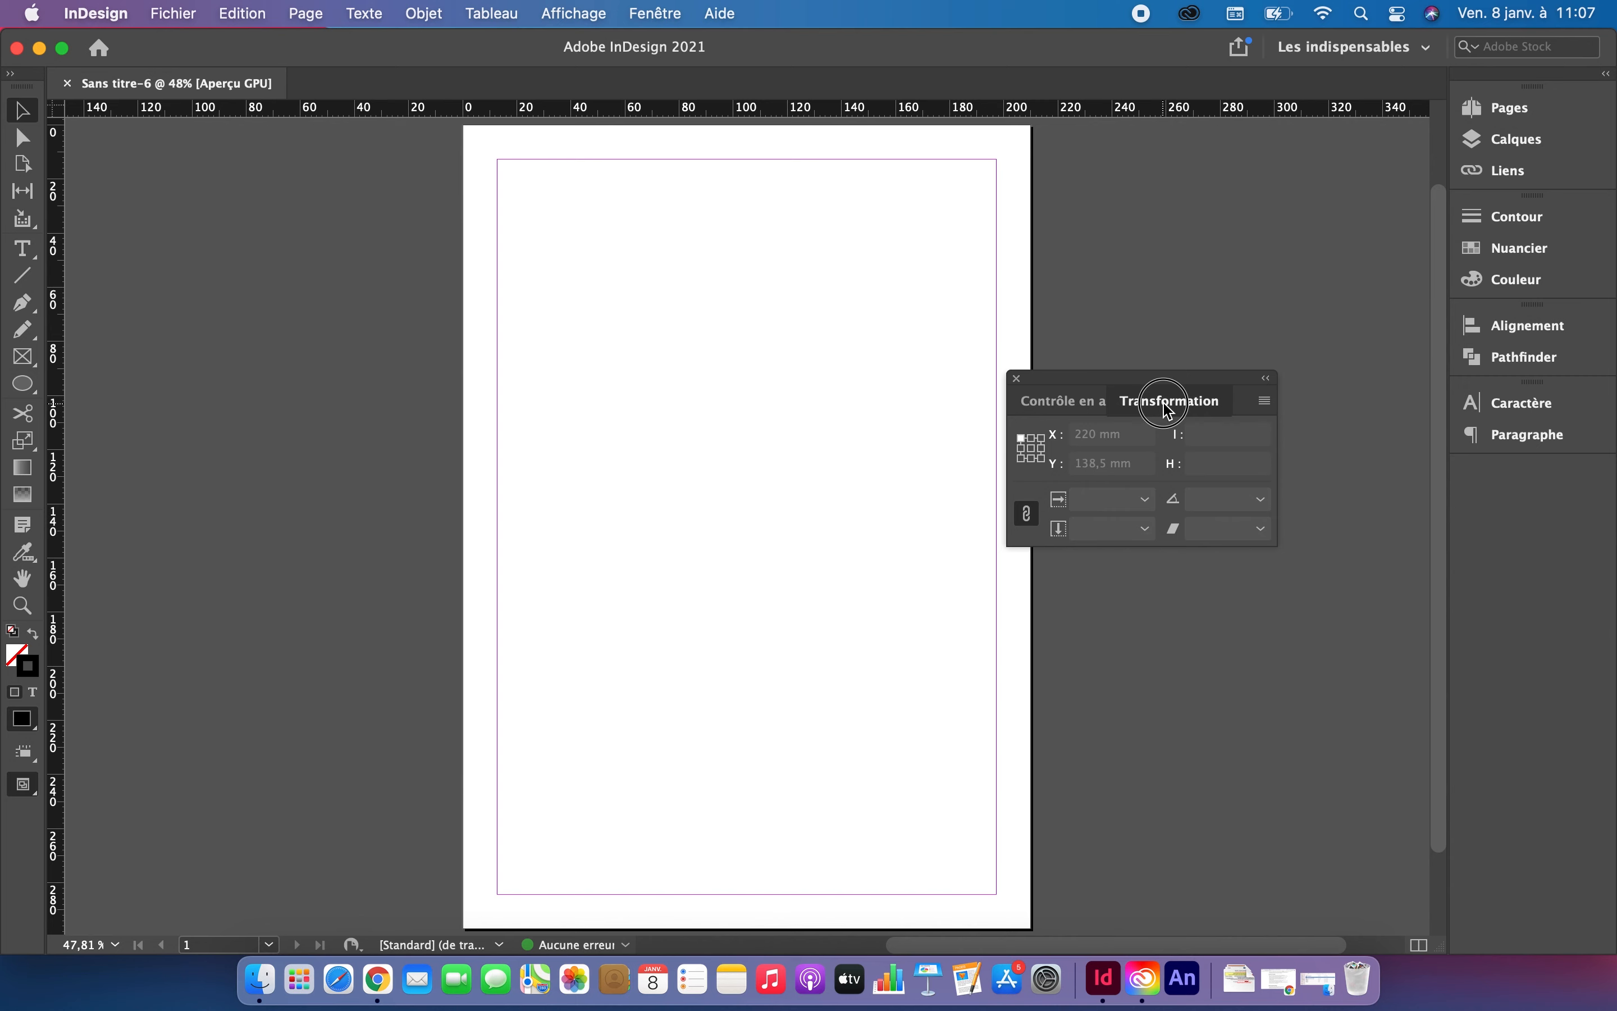
{"action": "left_click_drag", "start_coordinate": [1168, 409], "coordinate": [1475, 349]}
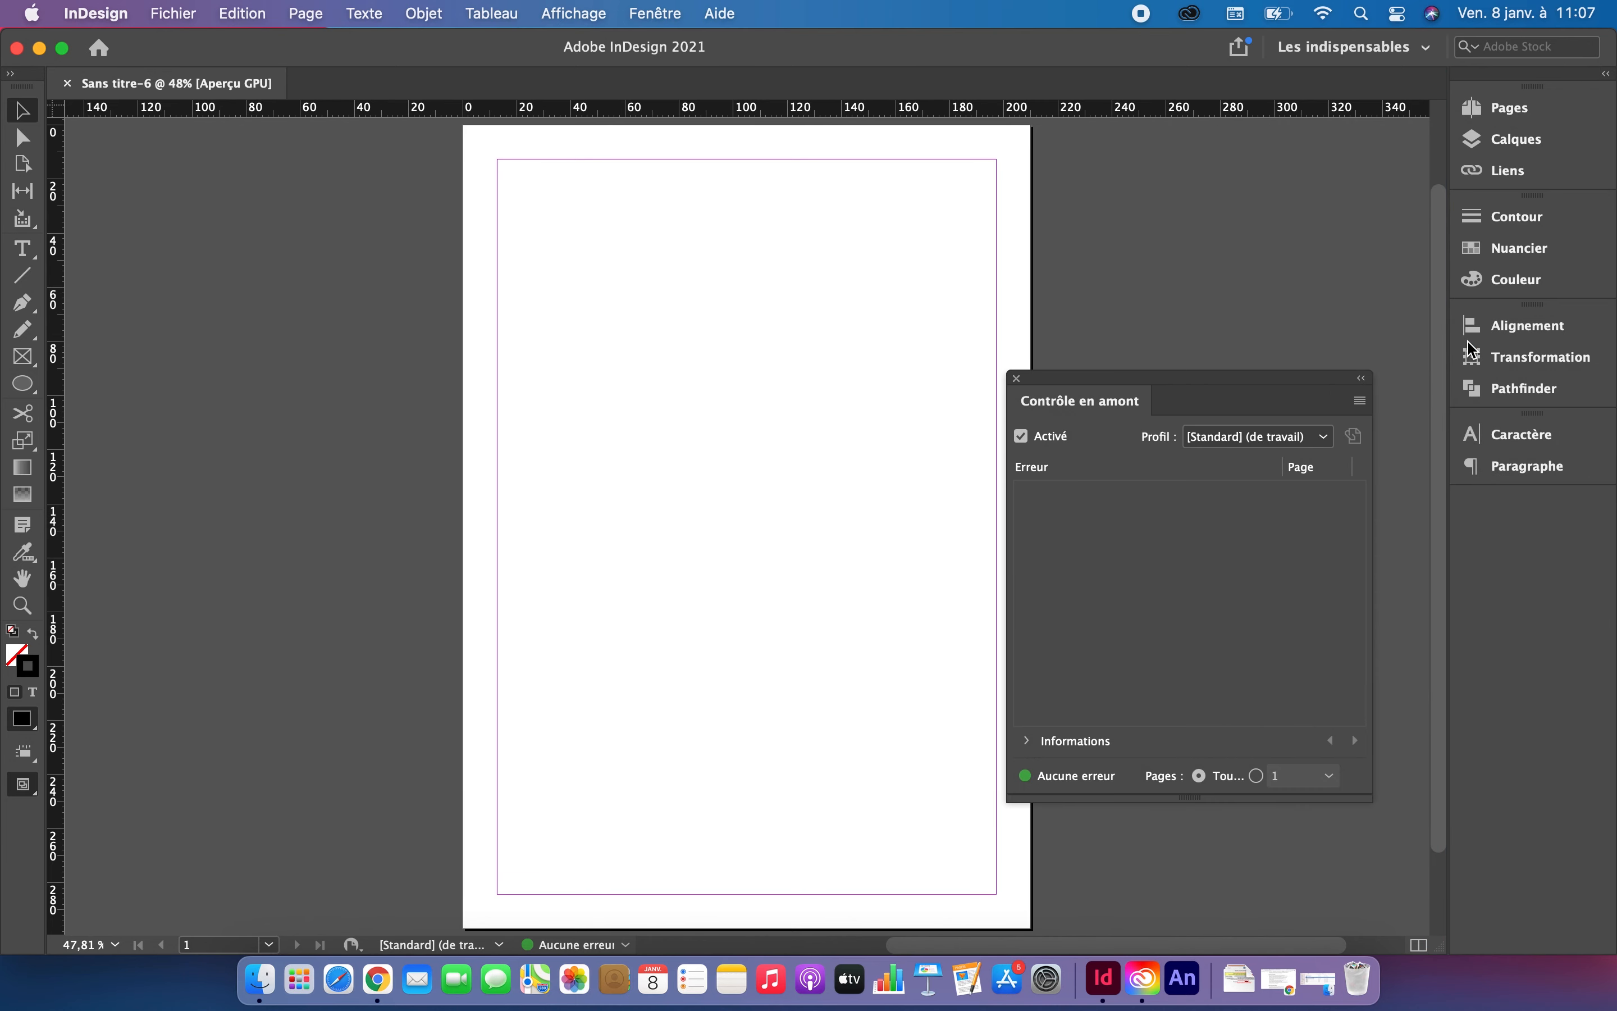
{"action": "left_click", "coordinate": [1507, 366]}
{"action": "left_click", "coordinate": [1507, 368]}
Dock the Contrôle en amont panel as its own group beneath Caractère and Paragraphe, and check its expanded view.
{"action": "left_click_drag", "start_coordinate": [1256, 387], "coordinate": [1521, 505]}
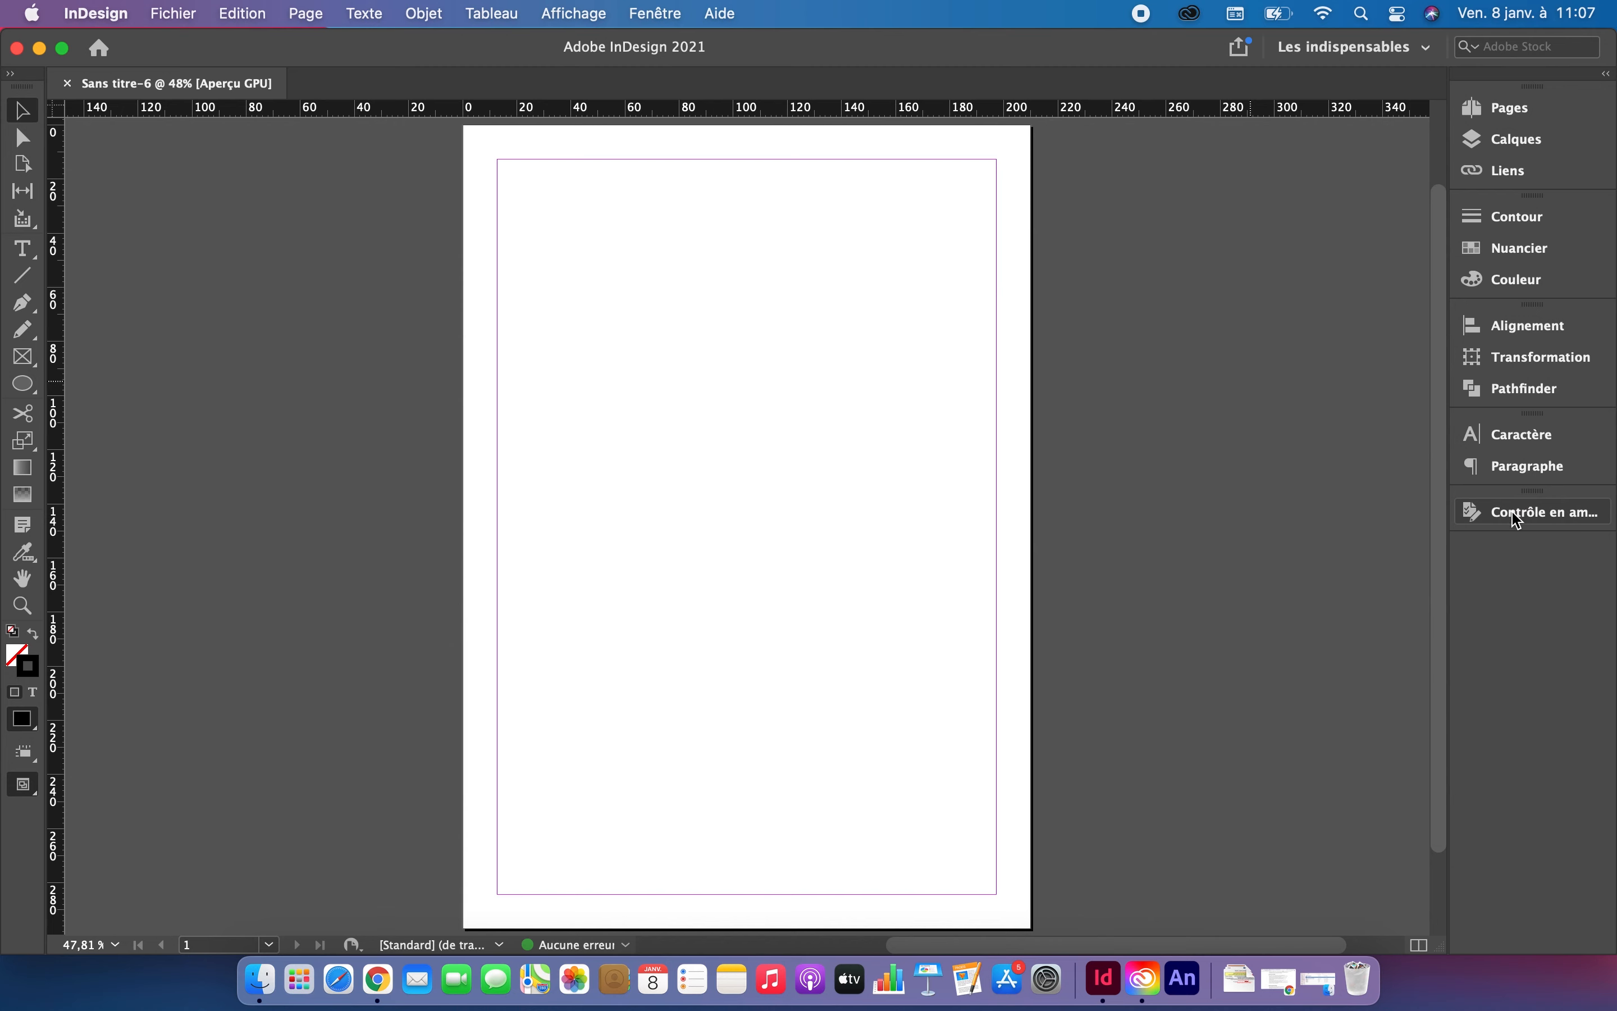
{"action": "left_click", "coordinate": [1514, 513]}
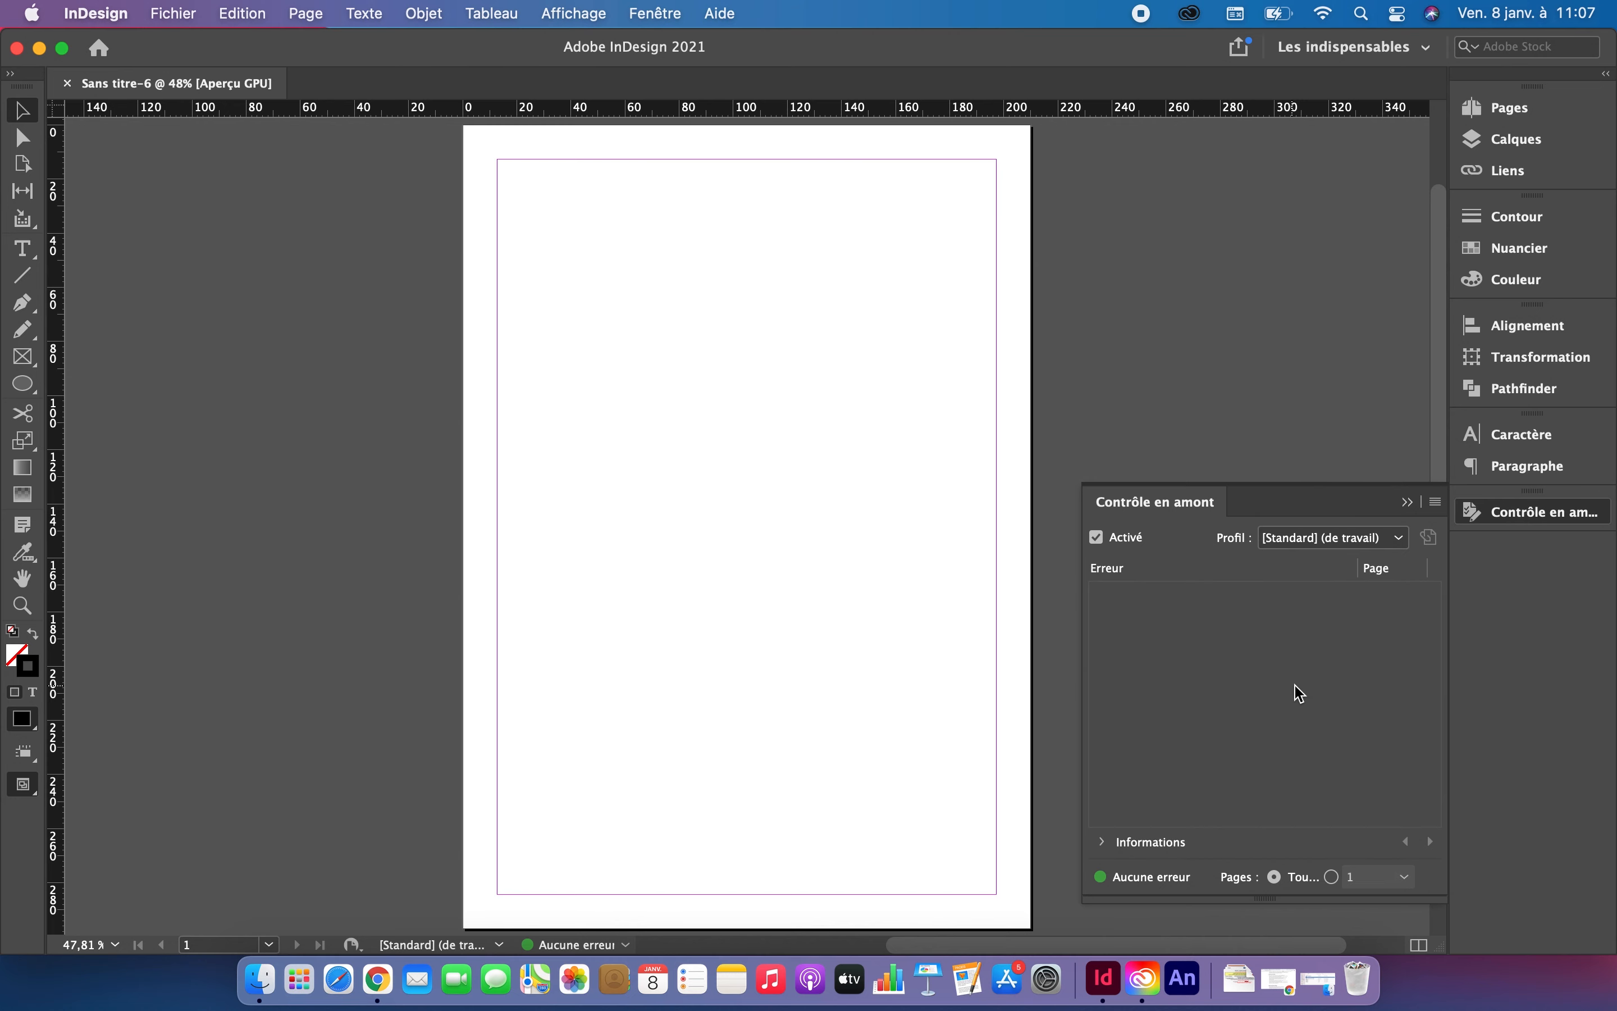
{"action": "left_click", "coordinate": [1408, 508]}
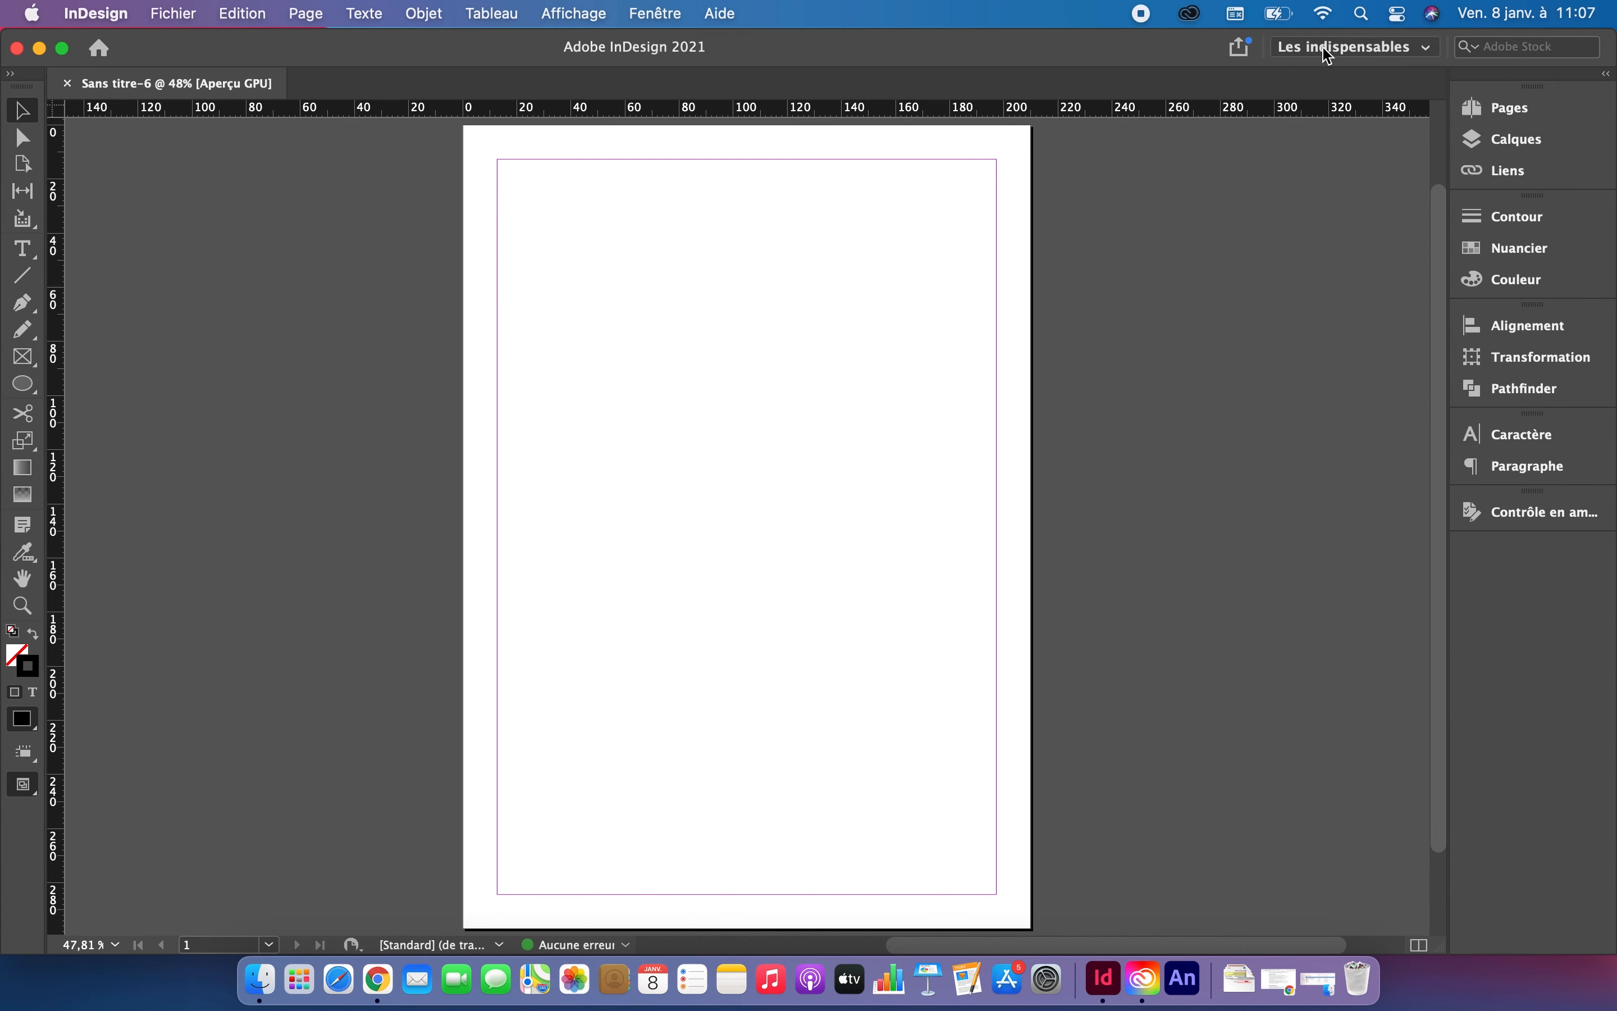
Save the panel layout as a new workspace under the owner's first name, replacing the existing one, and switch to that workspace.
{"action": "left_click", "coordinate": [1428, 50]}
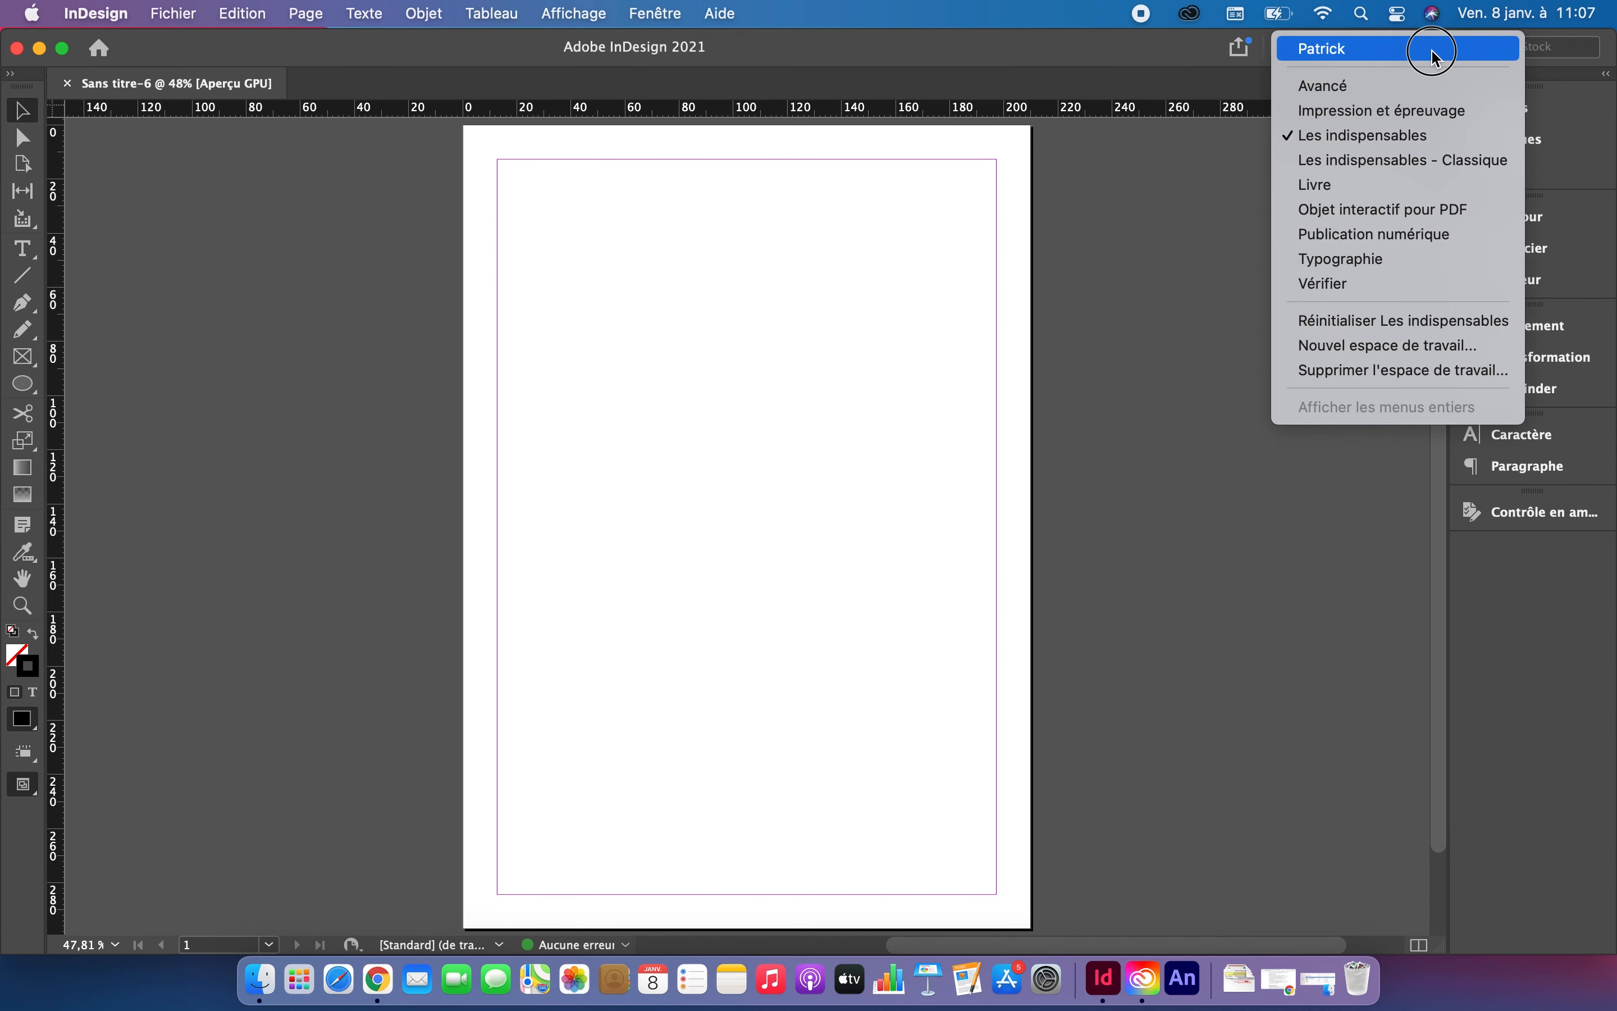
{"action": "left_click", "coordinate": [1412, 350]}
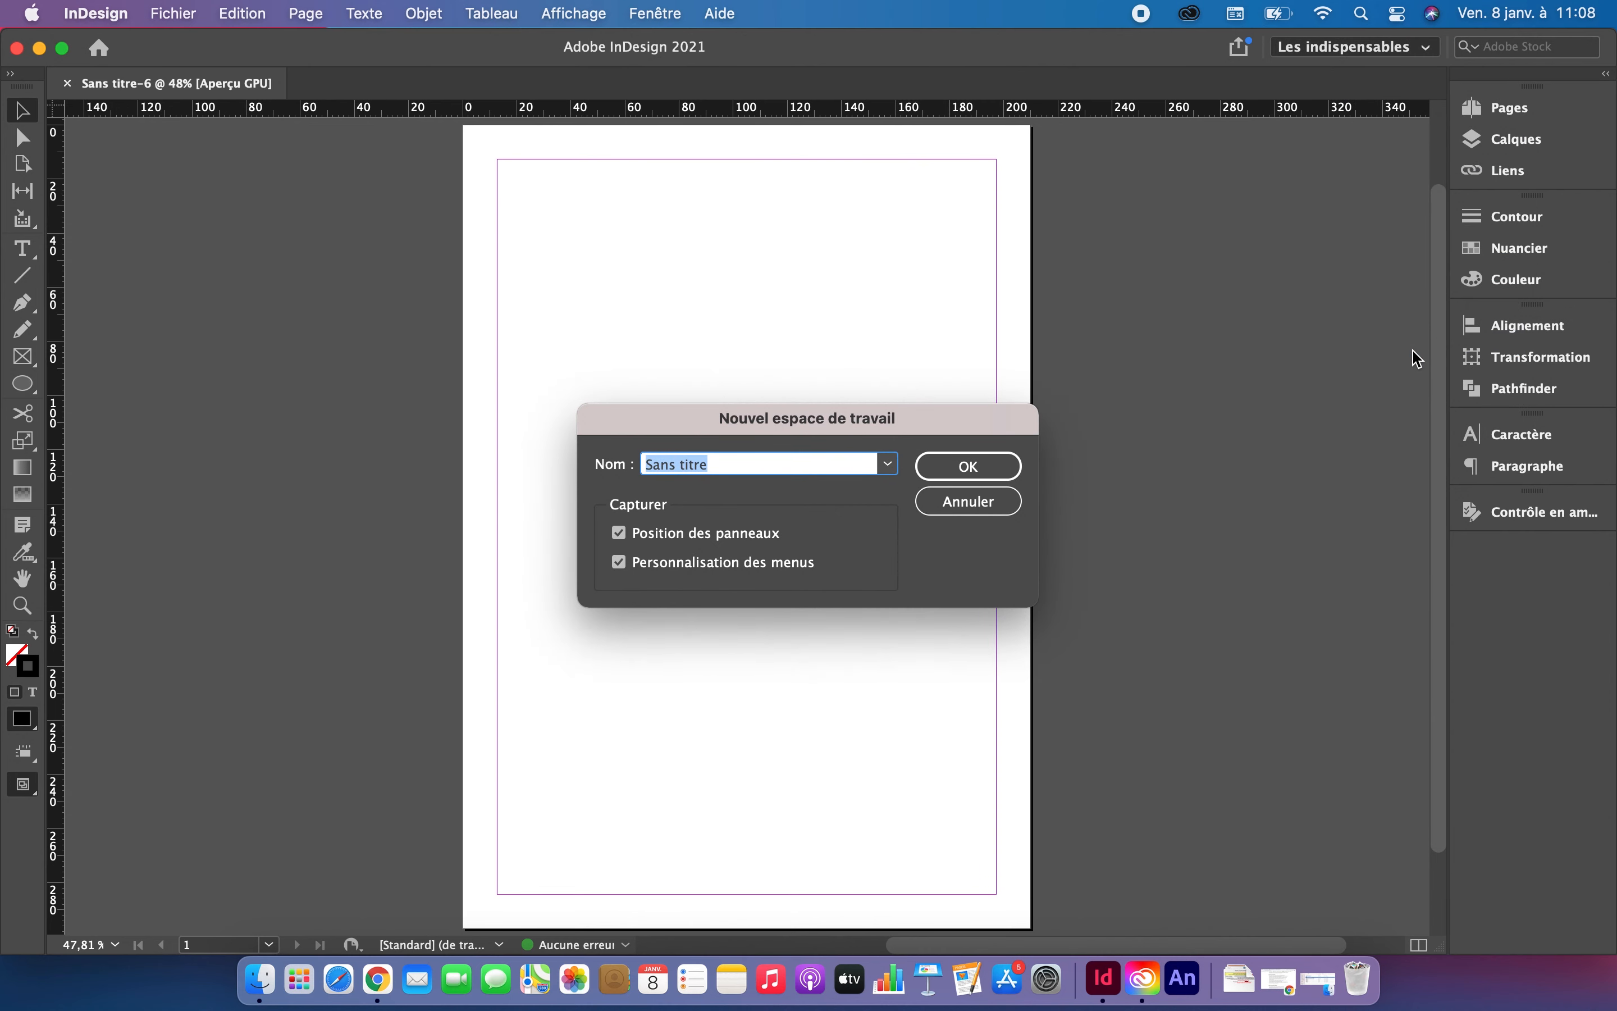
{"action": "type", "text": "PATRICK"}
{"action": "left_click", "coordinate": [979, 477]}
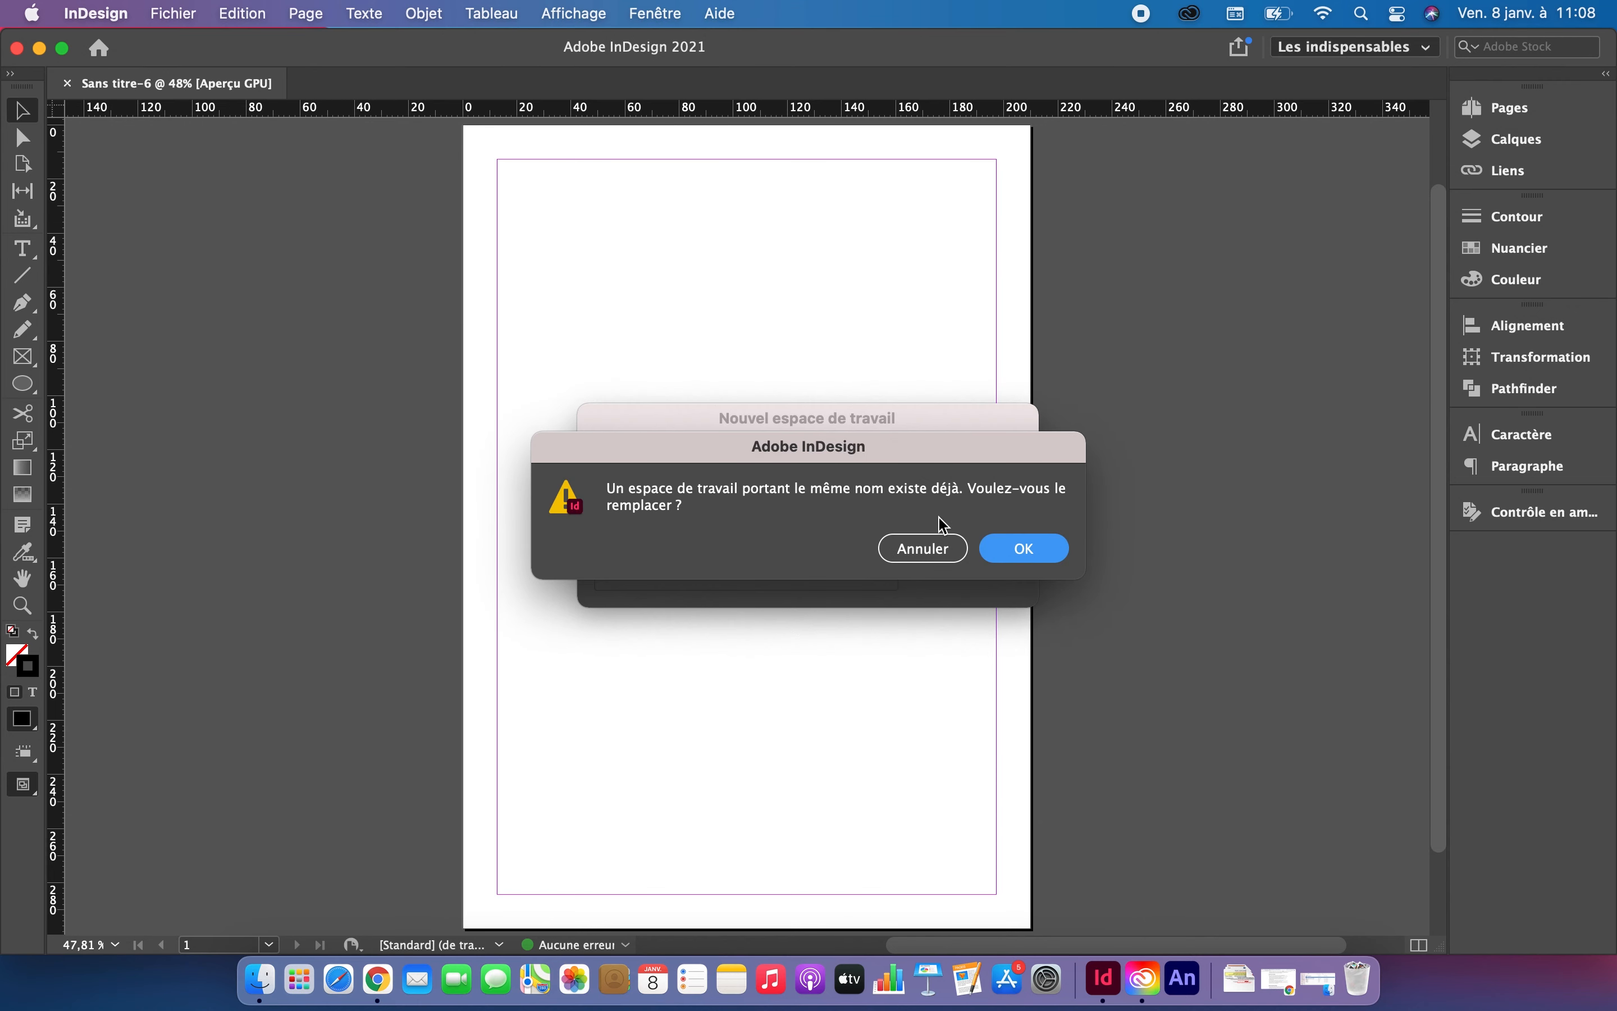
{"action": "left_click", "coordinate": [1009, 552]}
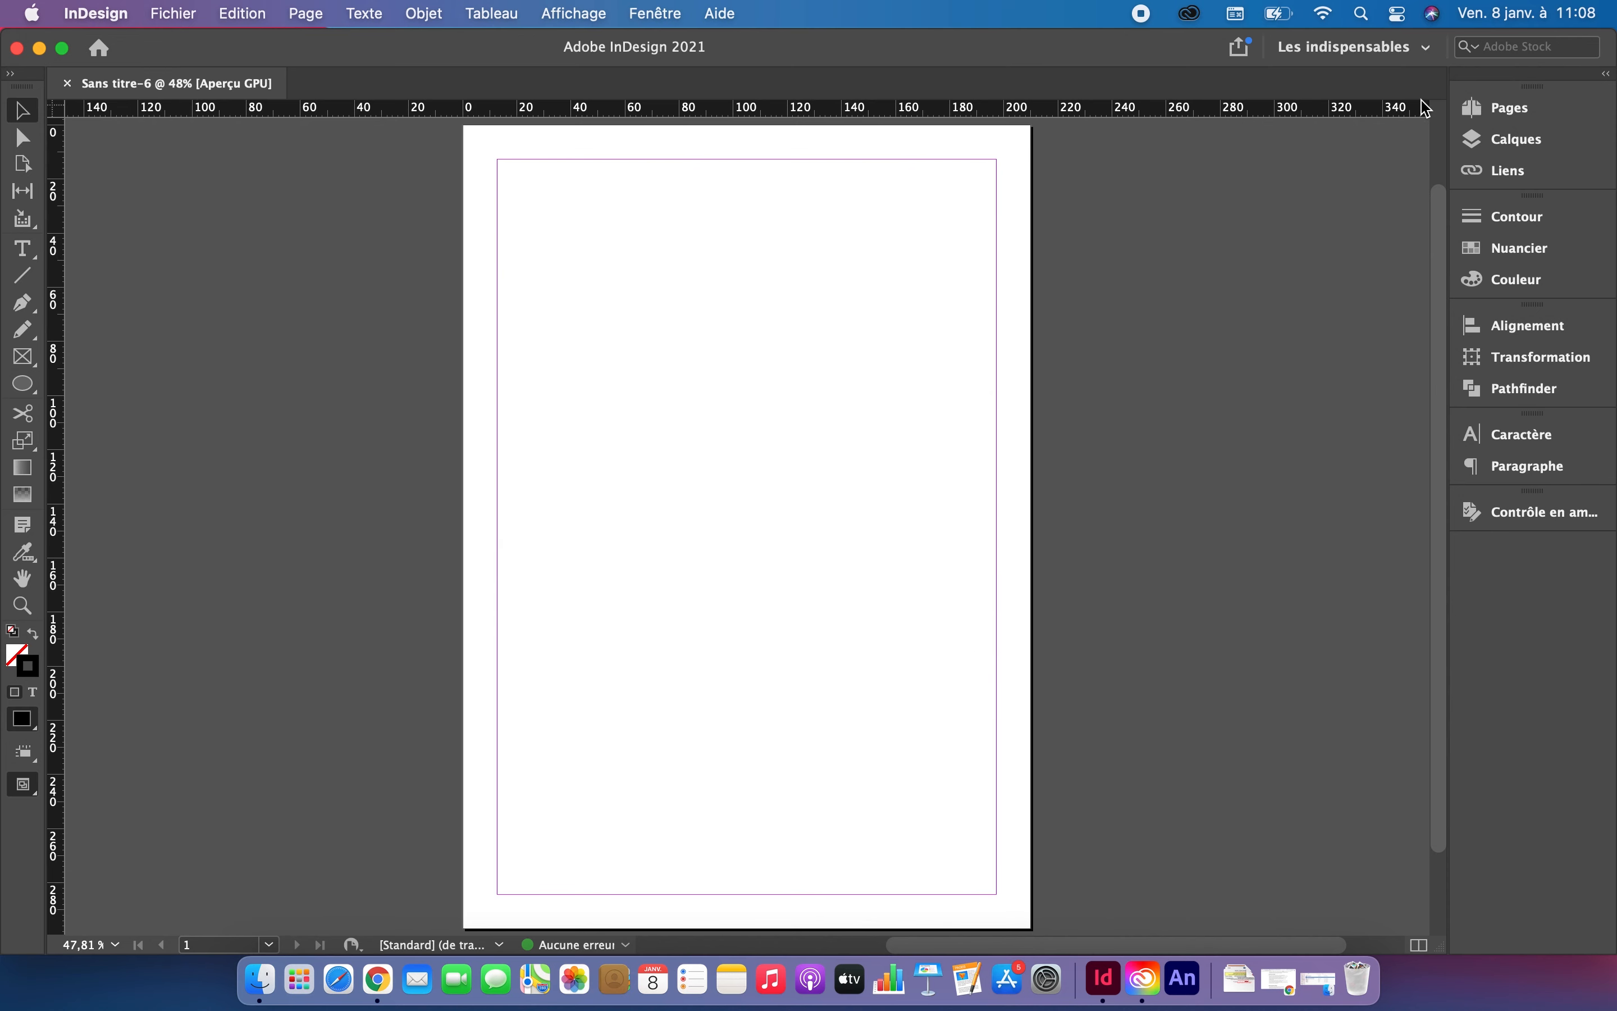
{"action": "left_click", "coordinate": [1427, 50]}
{"action": "left_click", "coordinate": [1427, 51]}
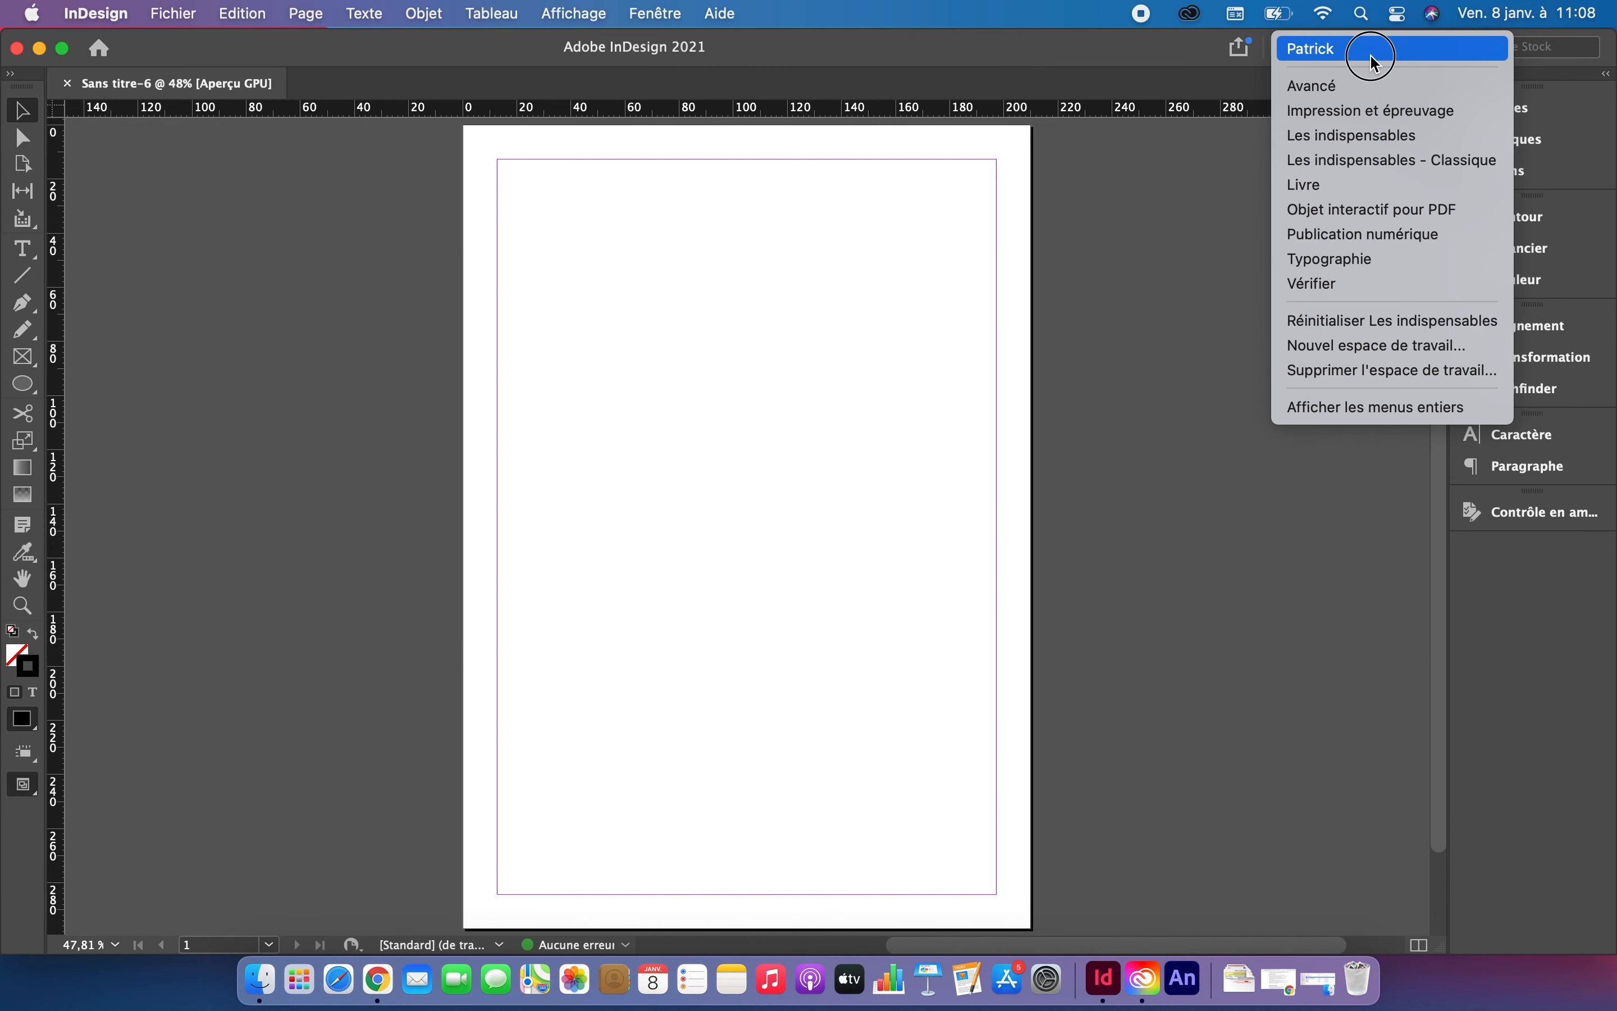
Switch to the Impression et épreuvage workspace and return to the saved custom workspace.
{"action": "left_click", "coordinate": [1426, 51]}
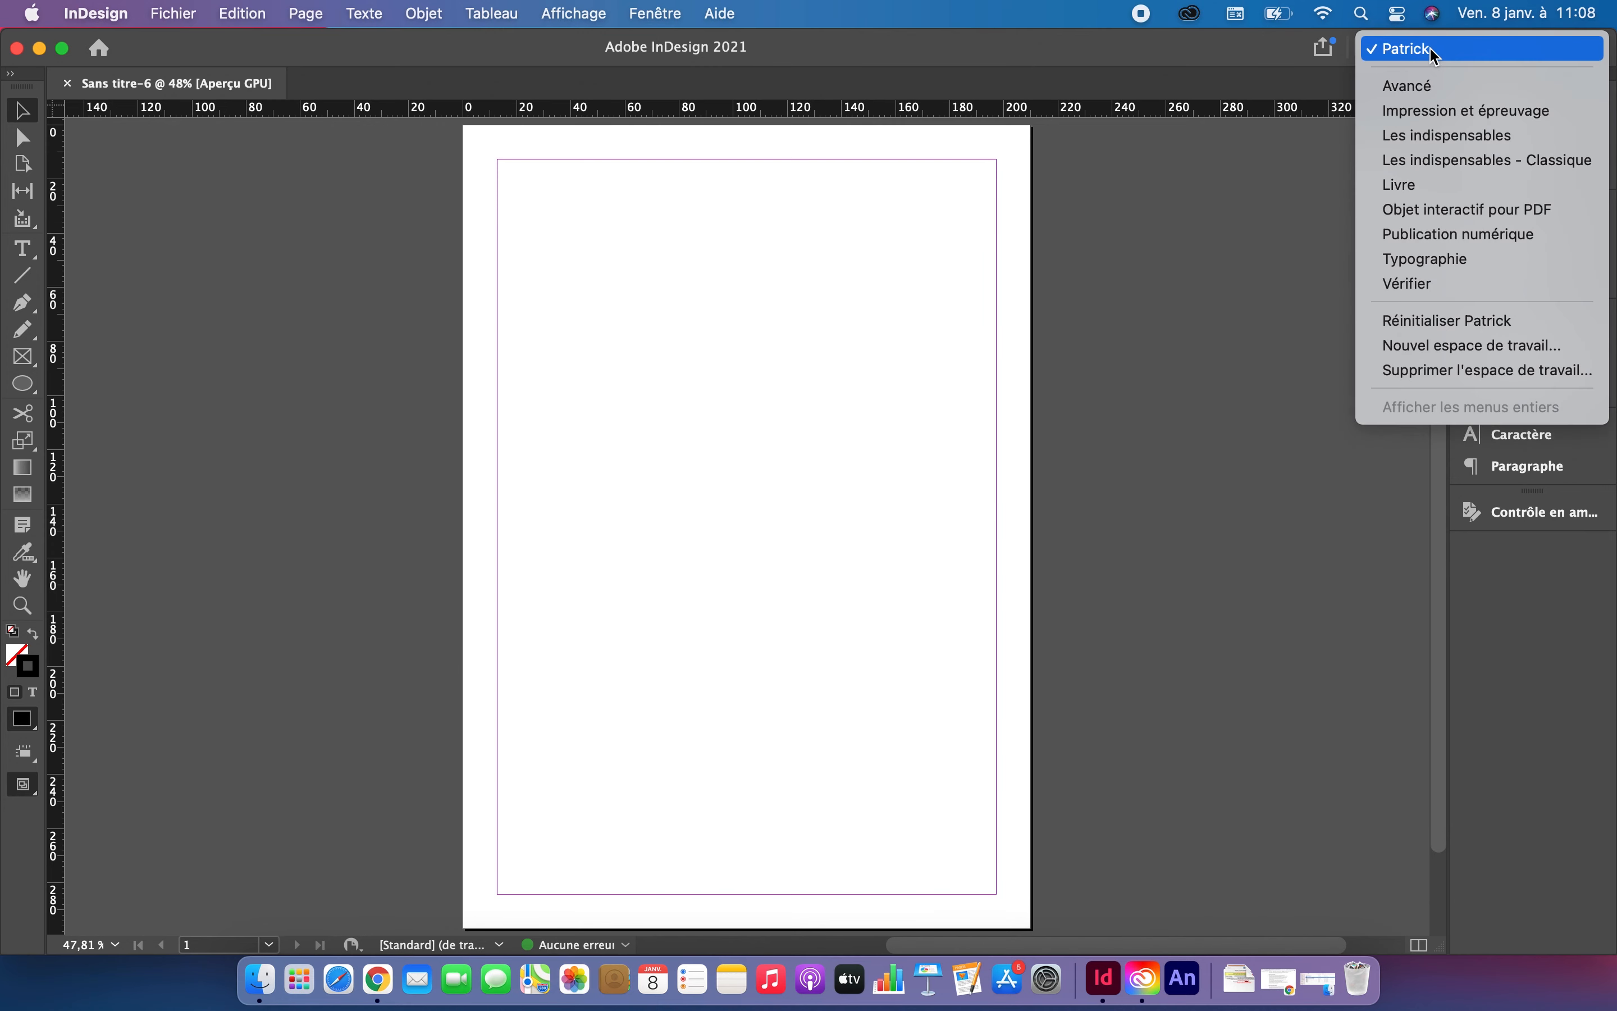
{"action": "left_click", "coordinate": [1417, 112]}
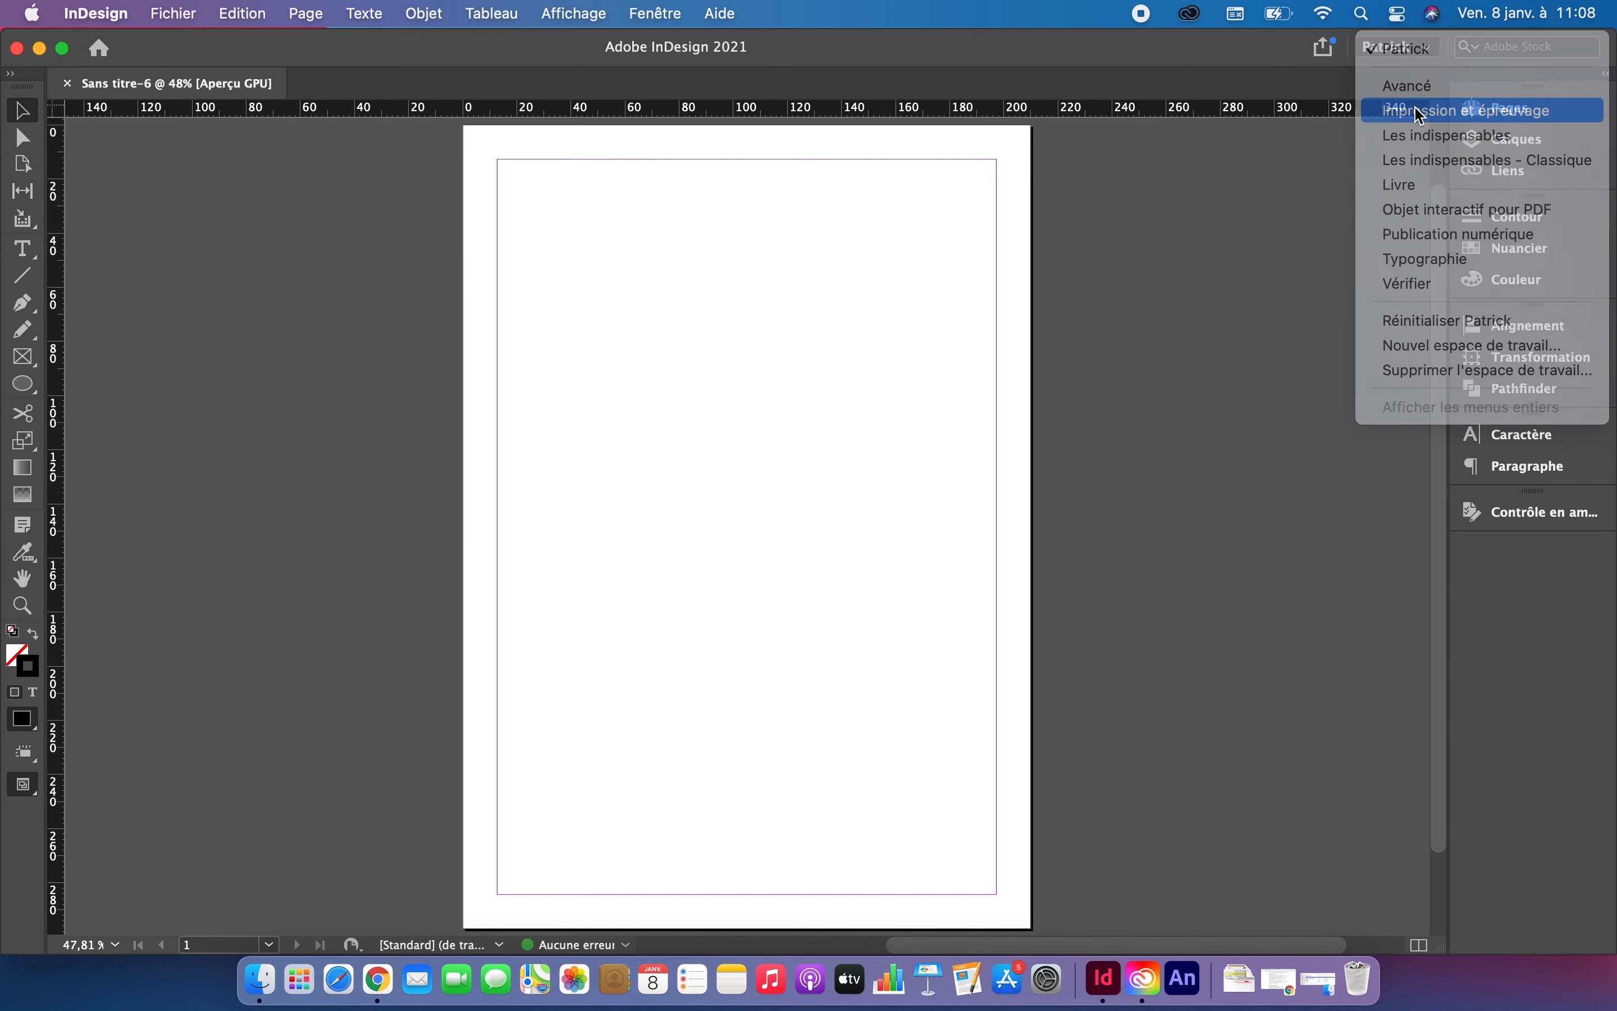
{"action": "left_click", "coordinate": [1425, 48]}
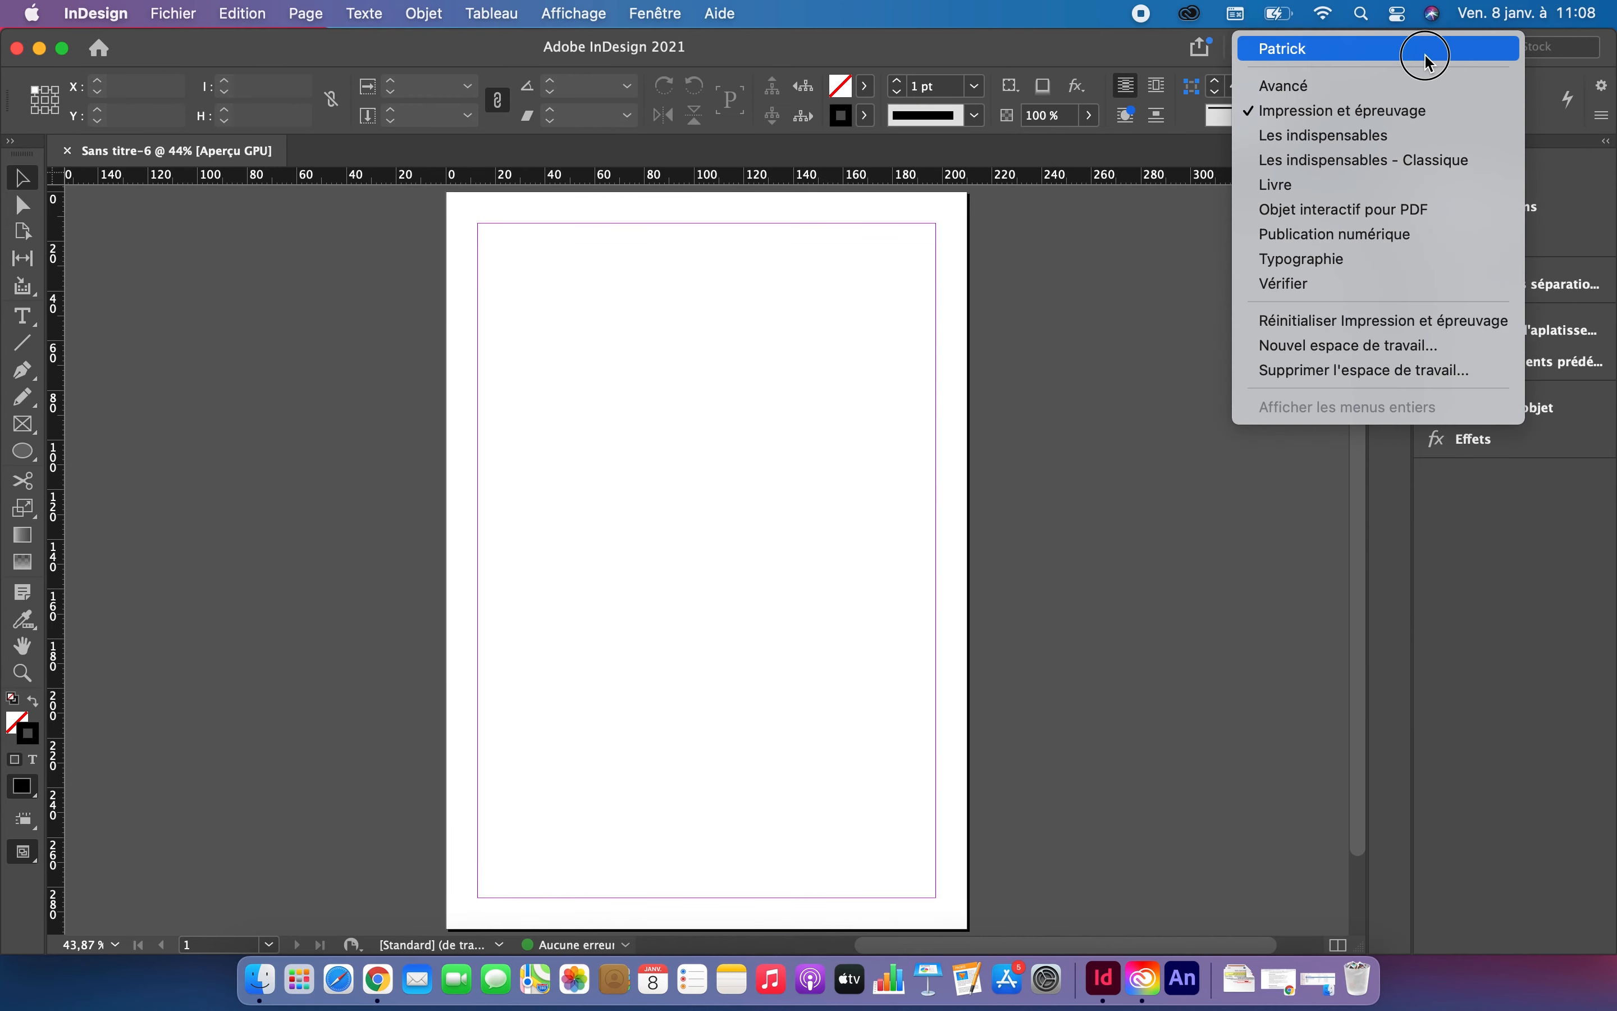
{"action": "left_click", "coordinate": [1413, 50]}
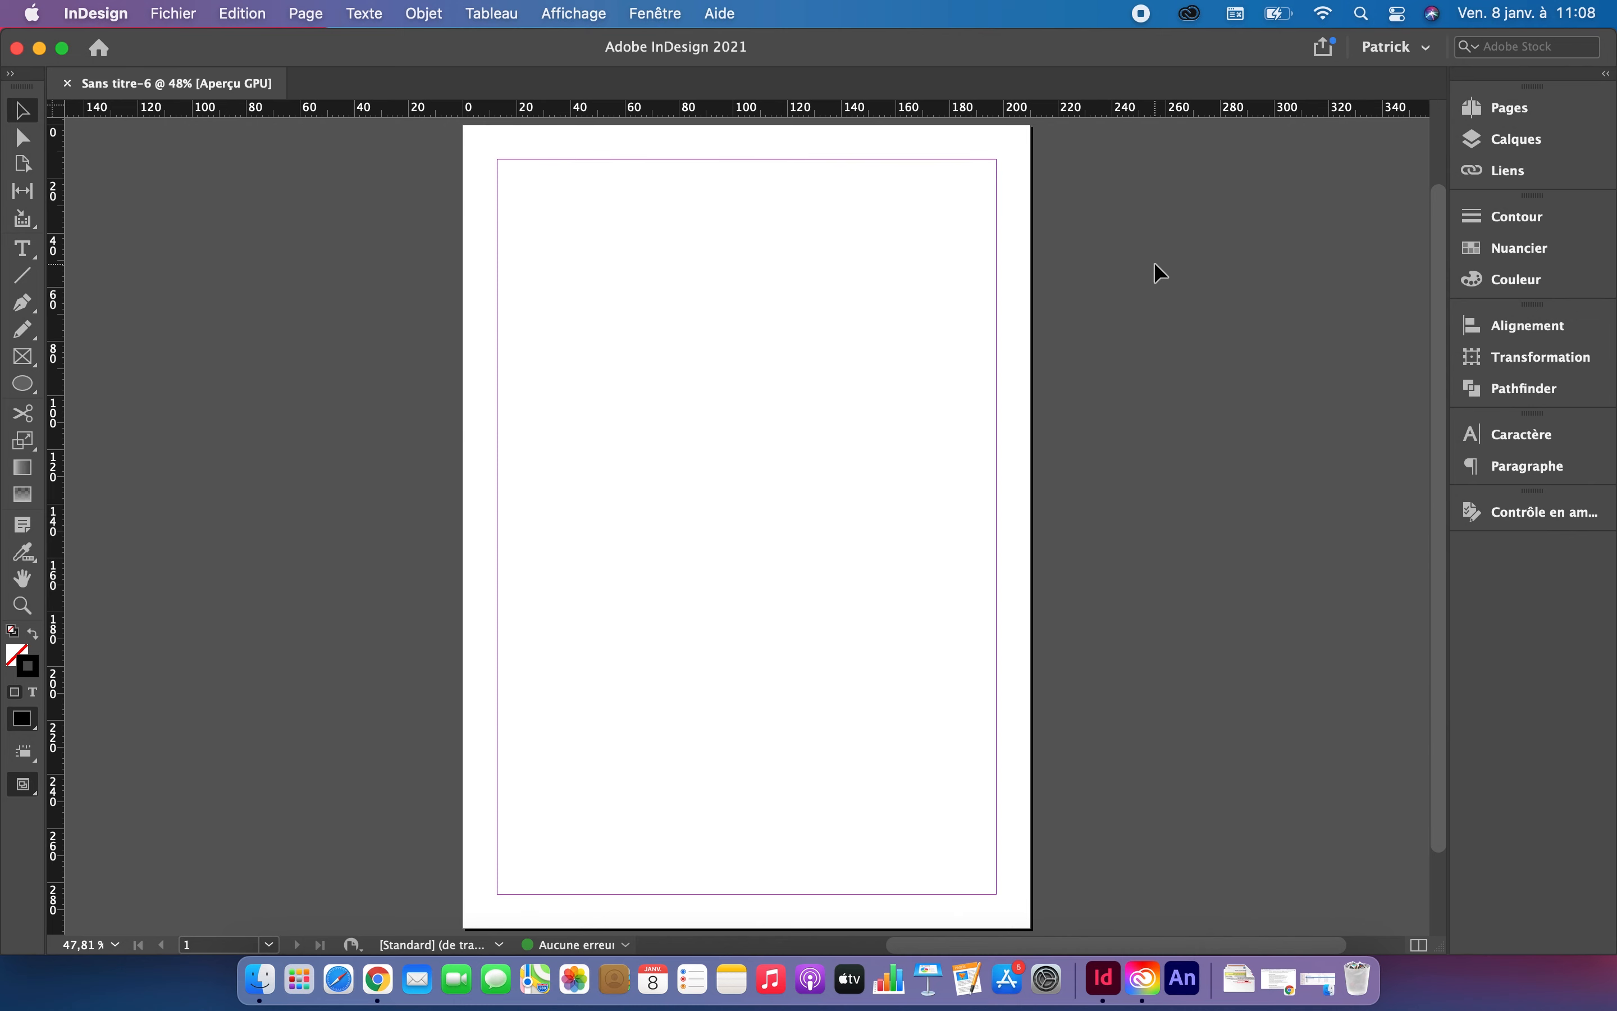
Display the Contrôle panel and save the updated layout over the existing custom workspace under the same name.
{"action": "left_click", "coordinate": [658, 15]}
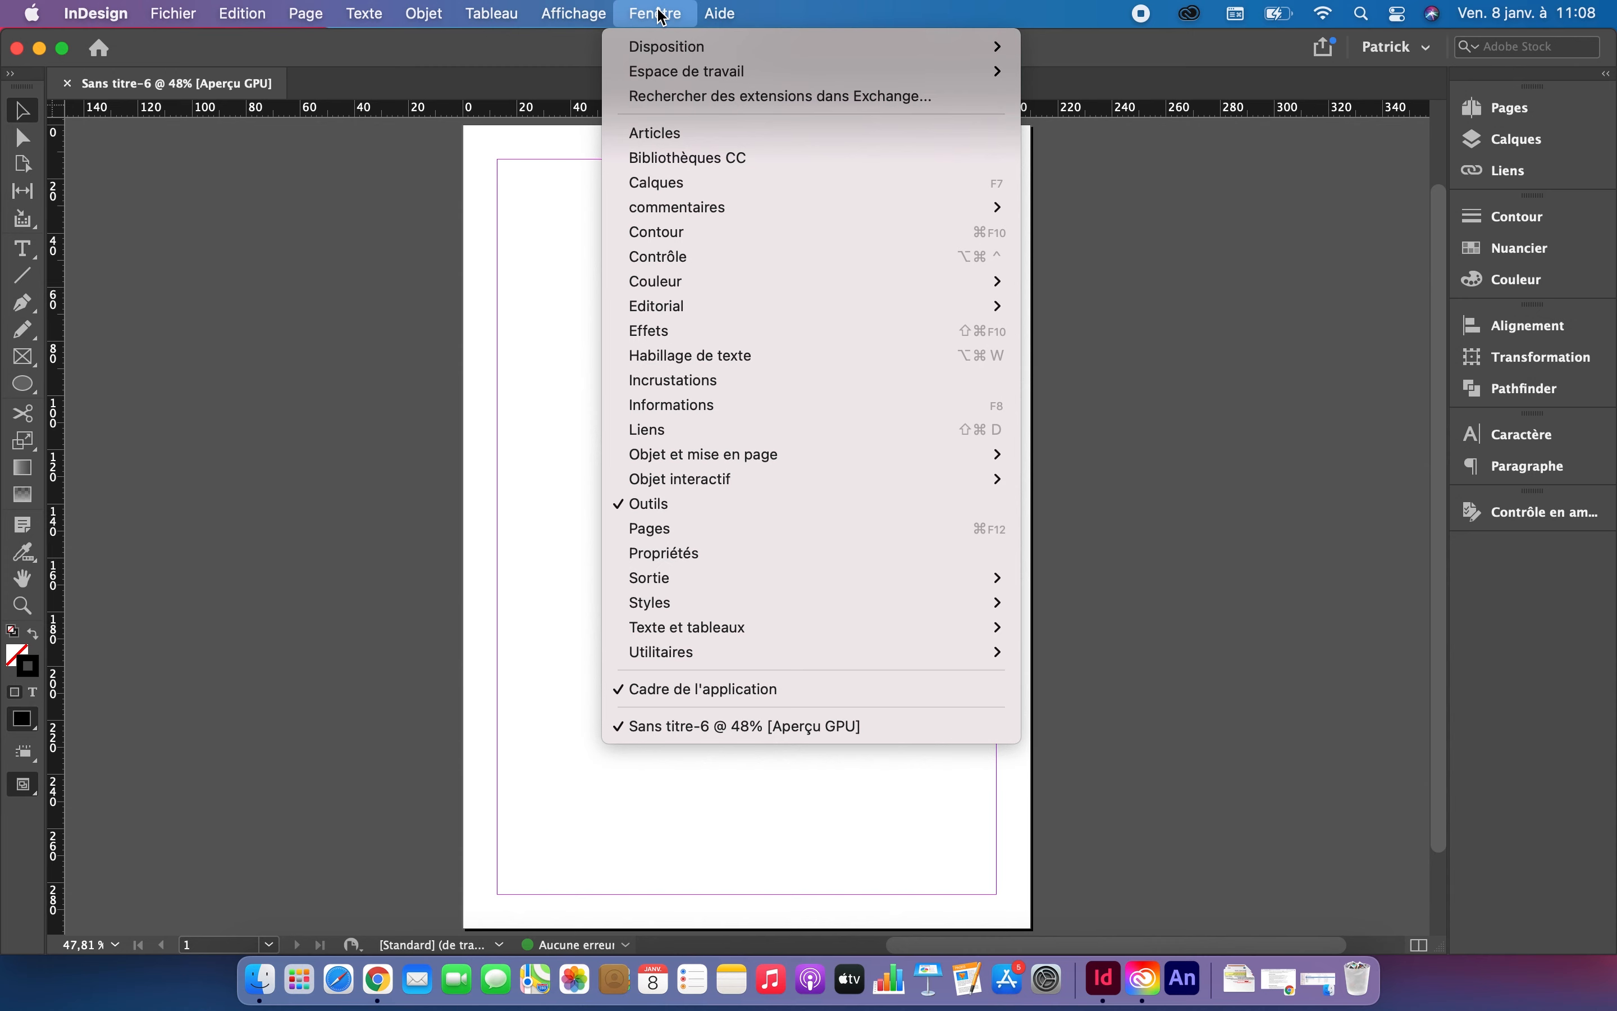
{"action": "left_click", "coordinate": [676, 264]}
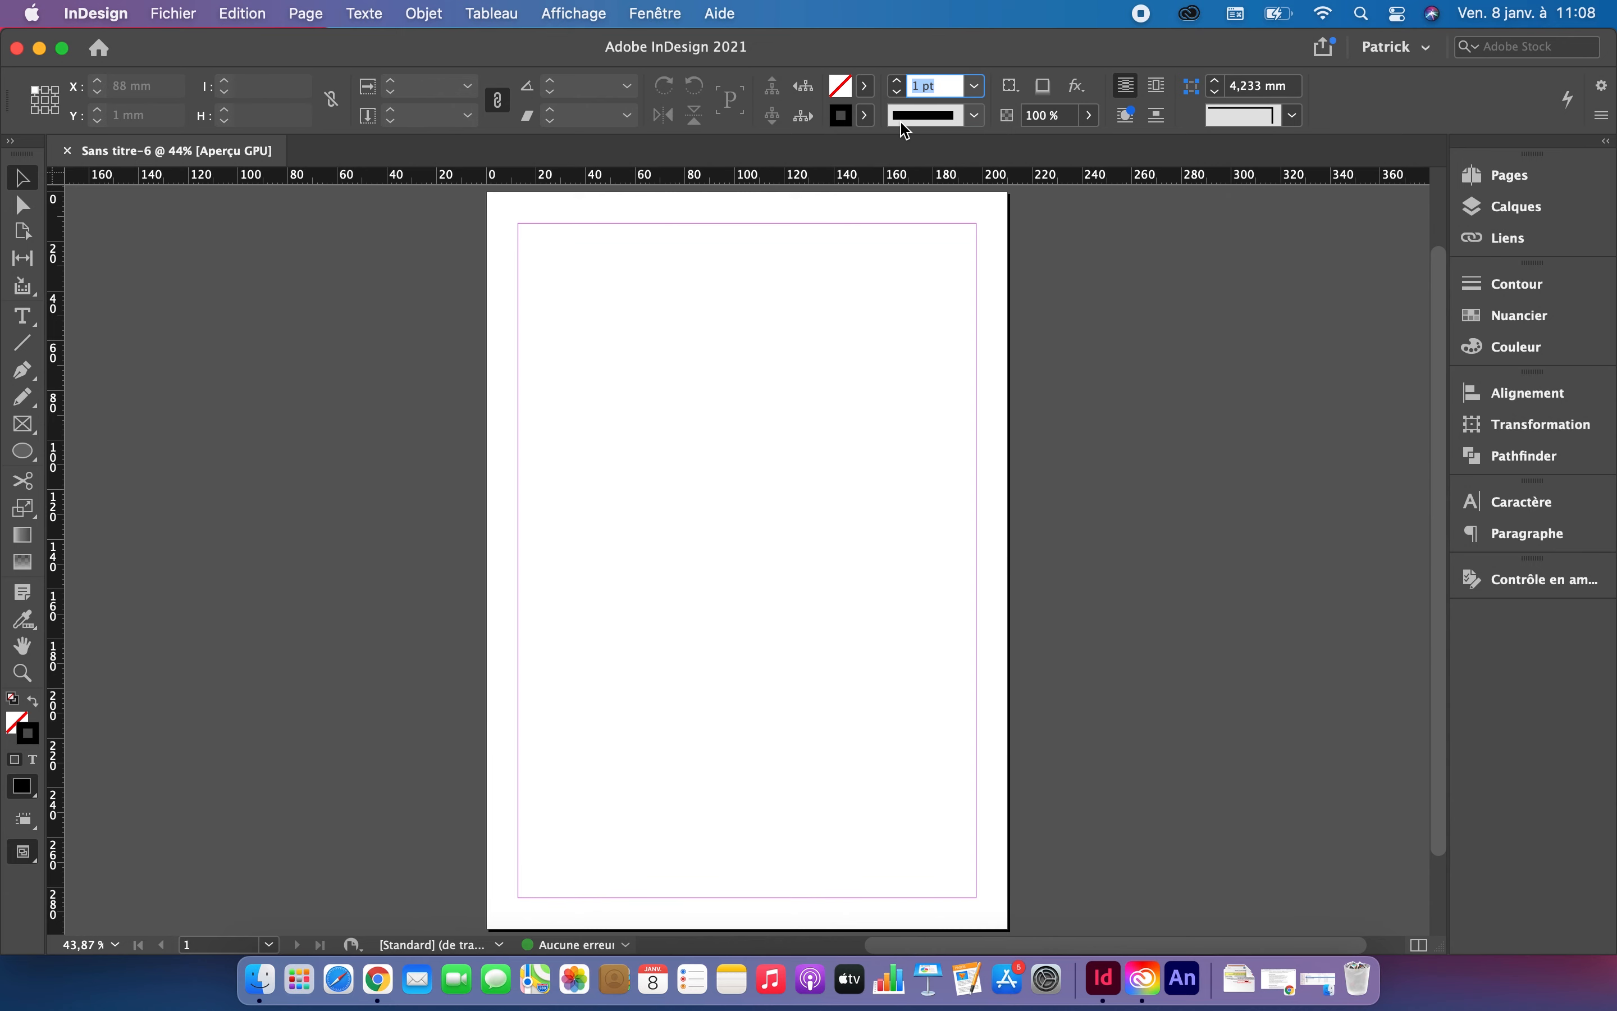
{"action": "left_click", "coordinate": [1430, 48]}
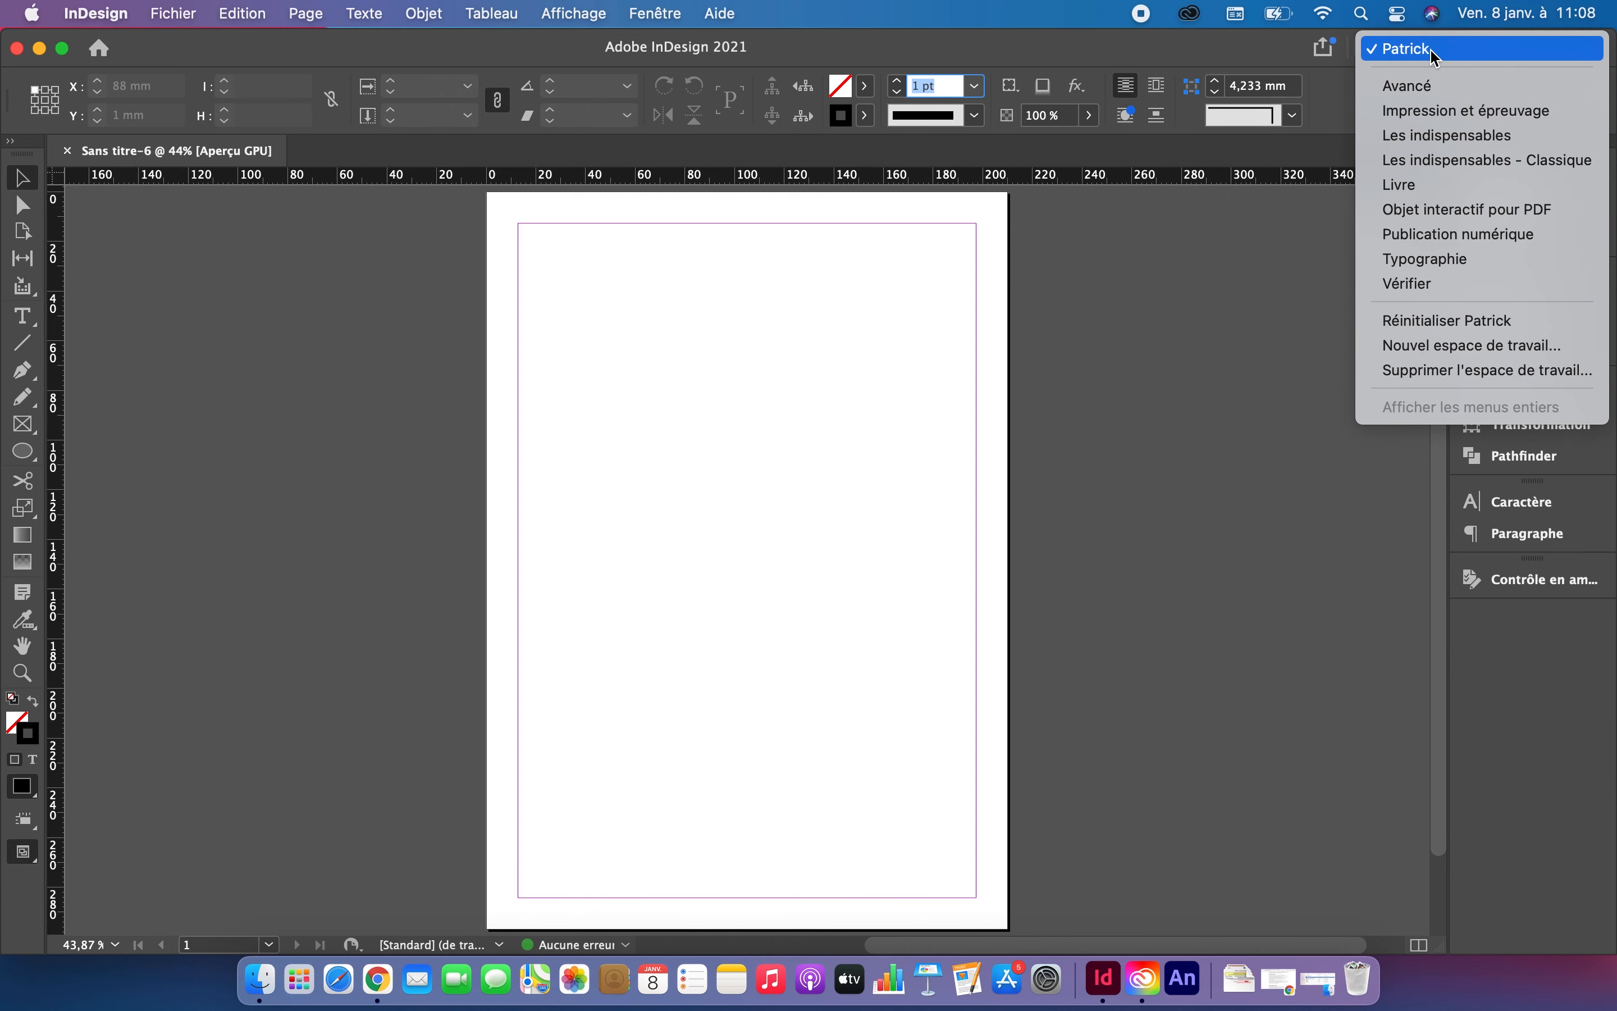
{"action": "left_click", "coordinate": [1494, 347]}
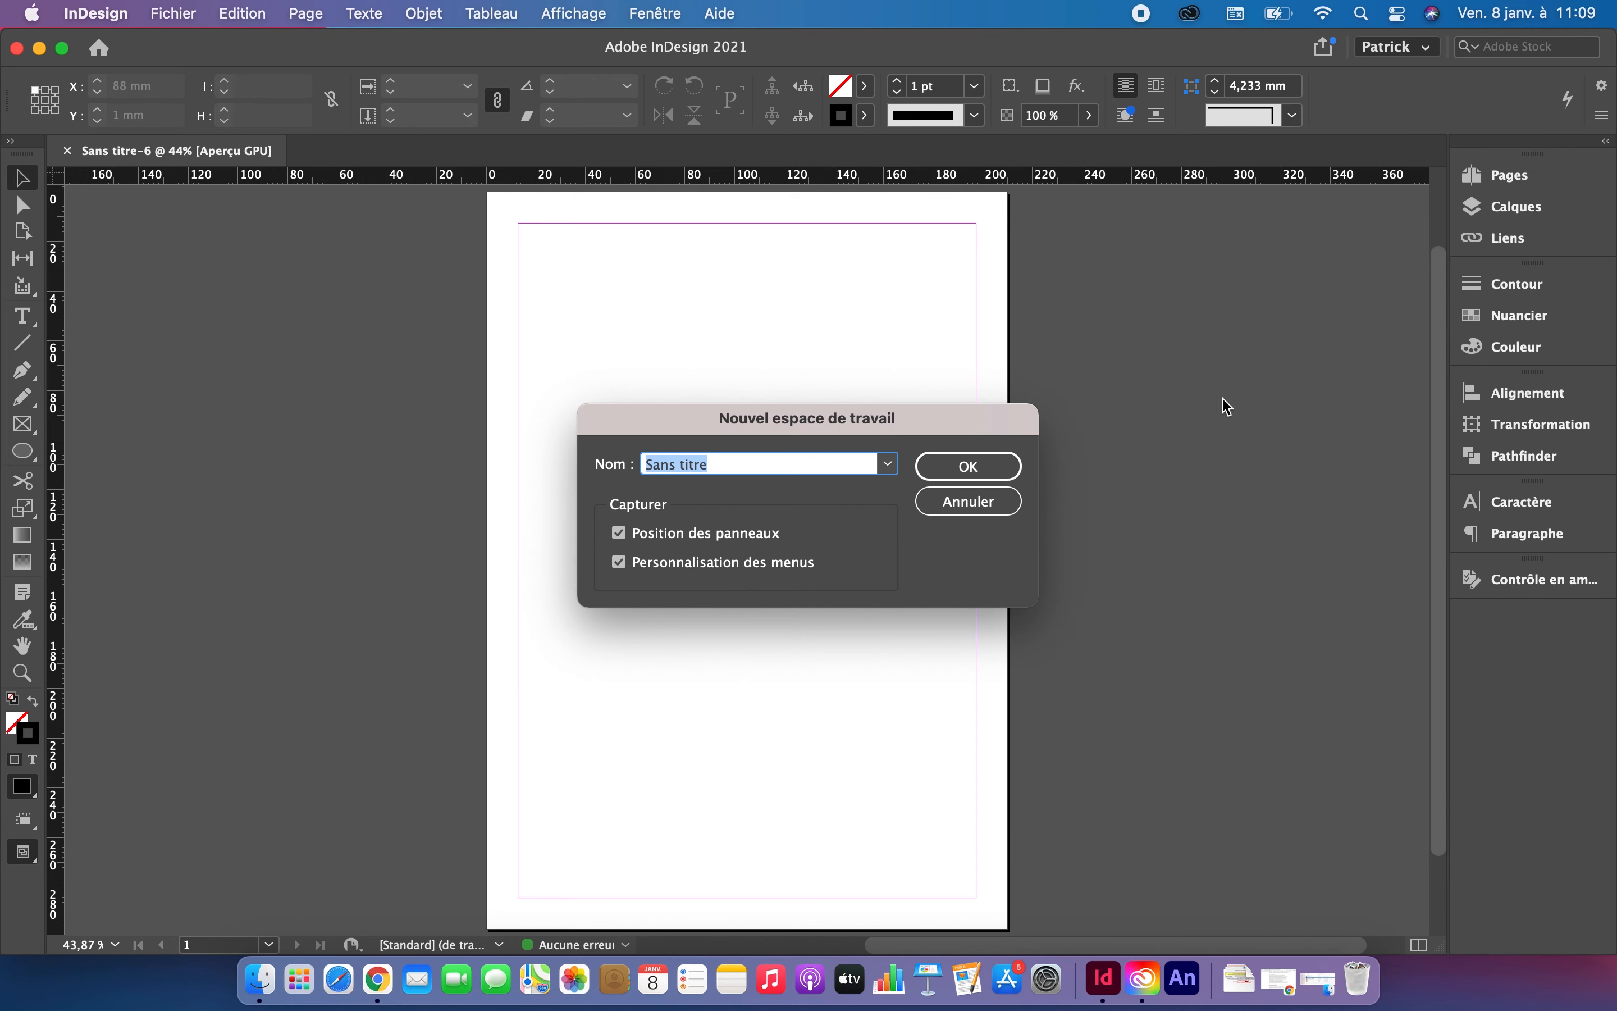
{"action": "left_click", "coordinate": [890, 472]}
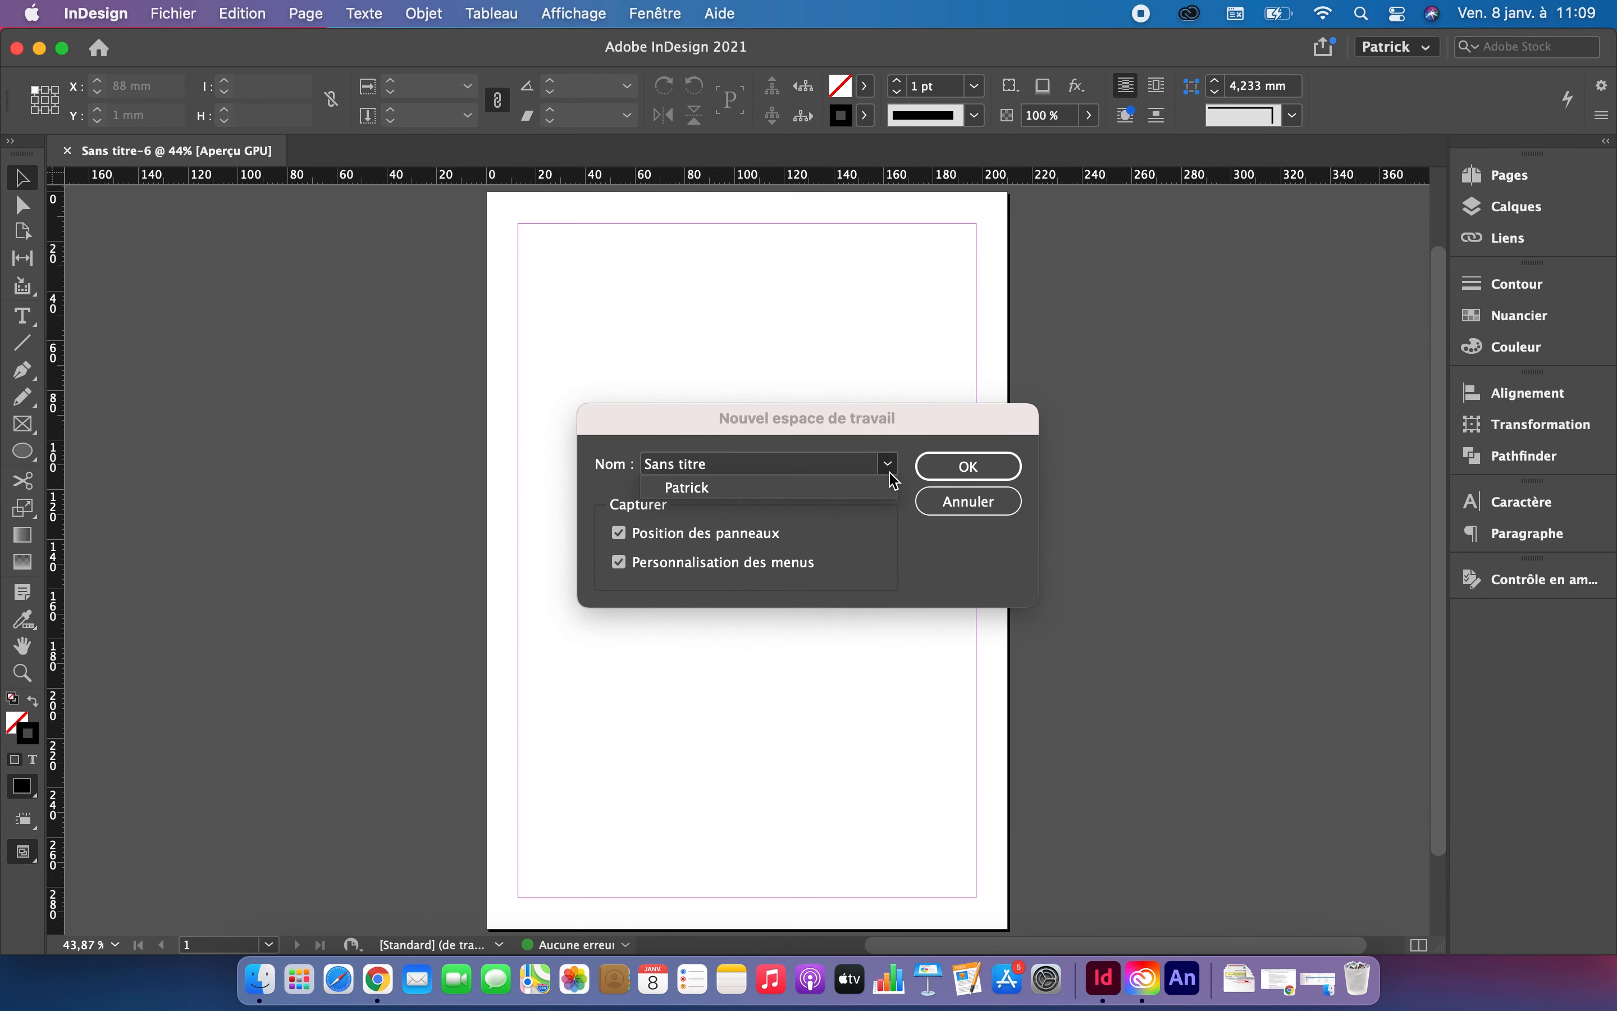
{"action": "left_click", "coordinate": [826, 489]}
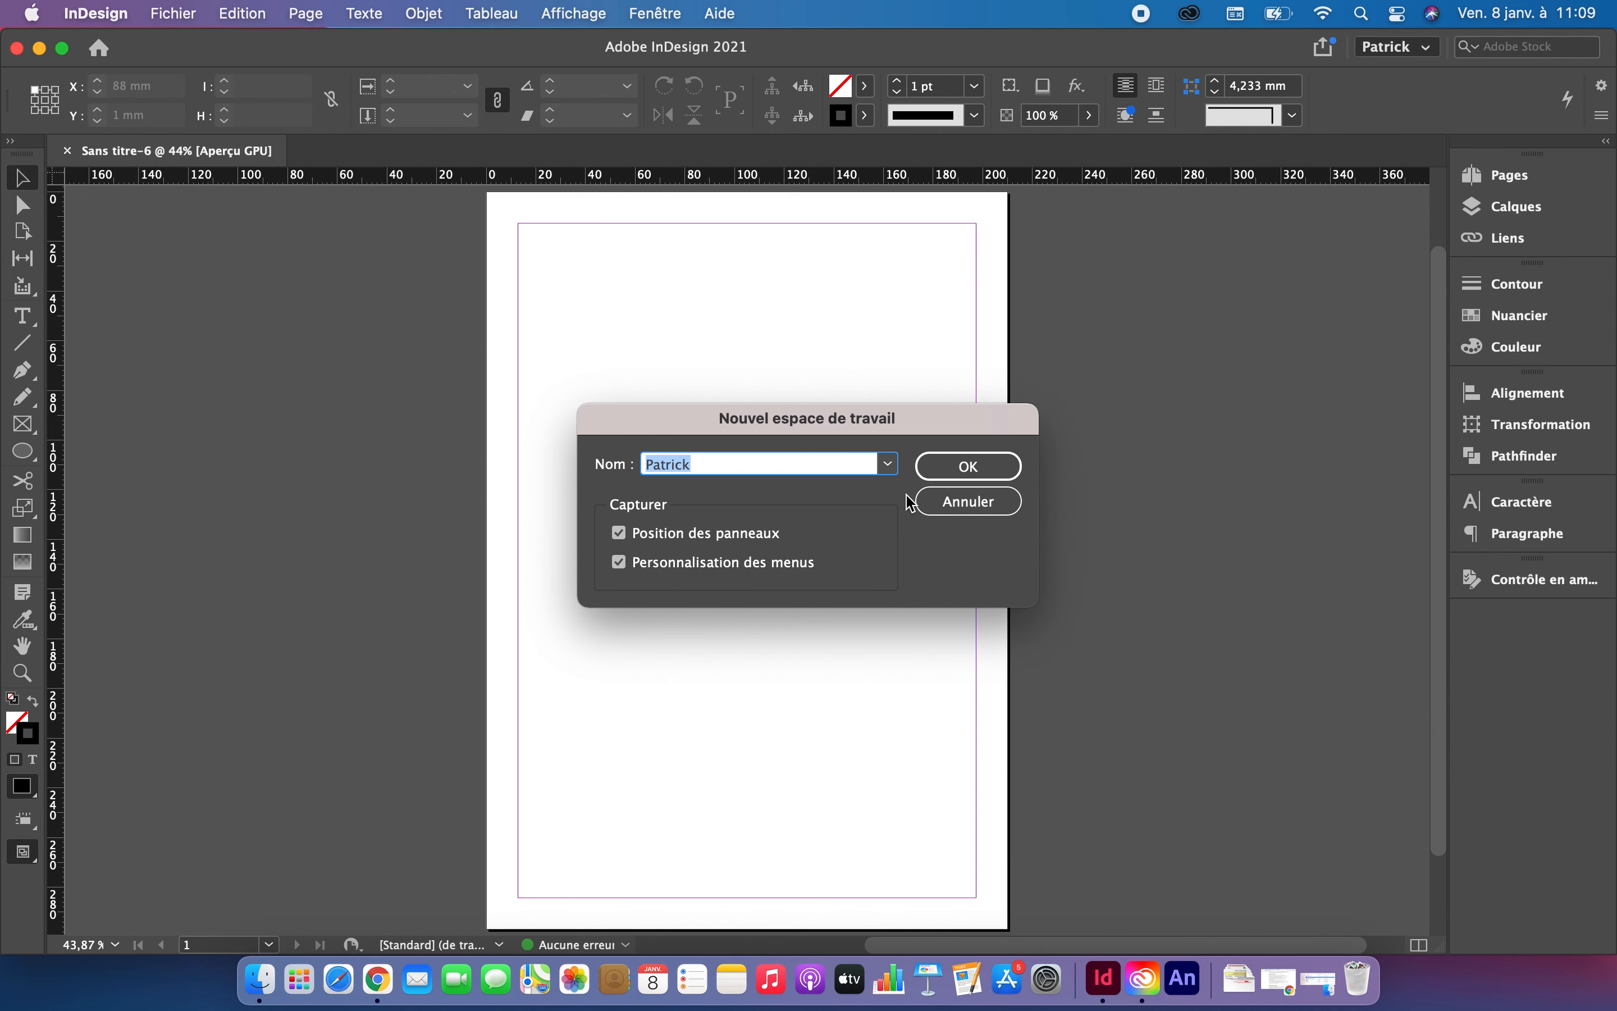
{"action": "left_click", "coordinate": [943, 466]}
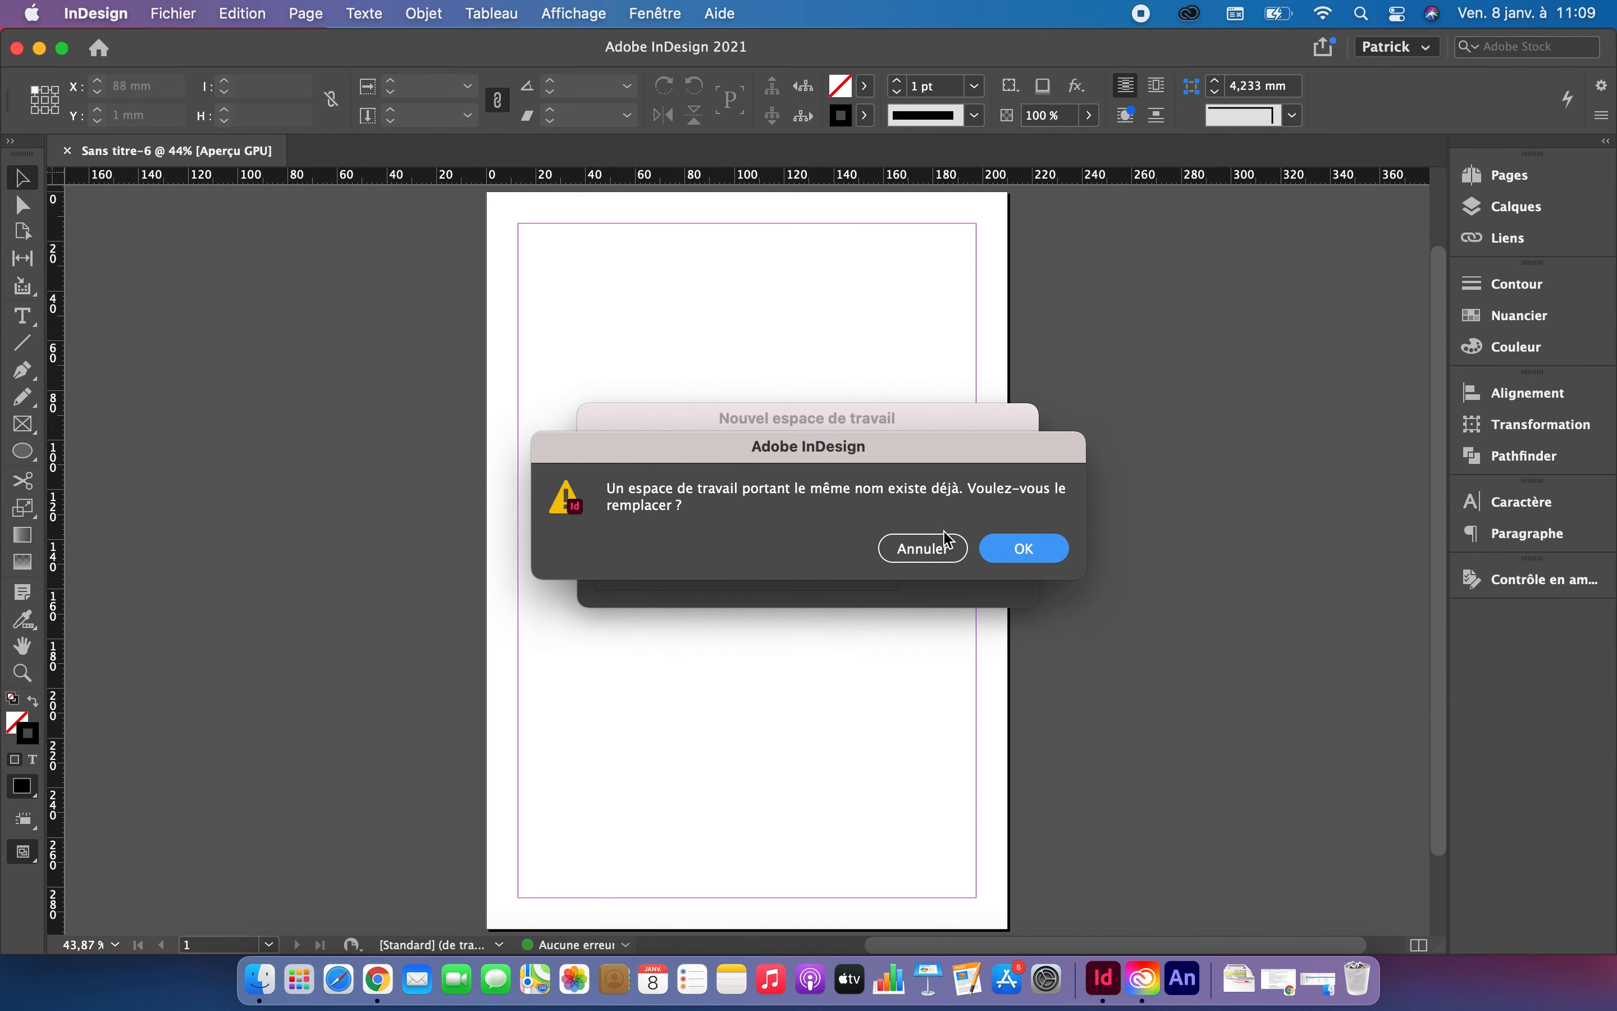
{"action": "left_click", "coordinate": [1018, 554]}
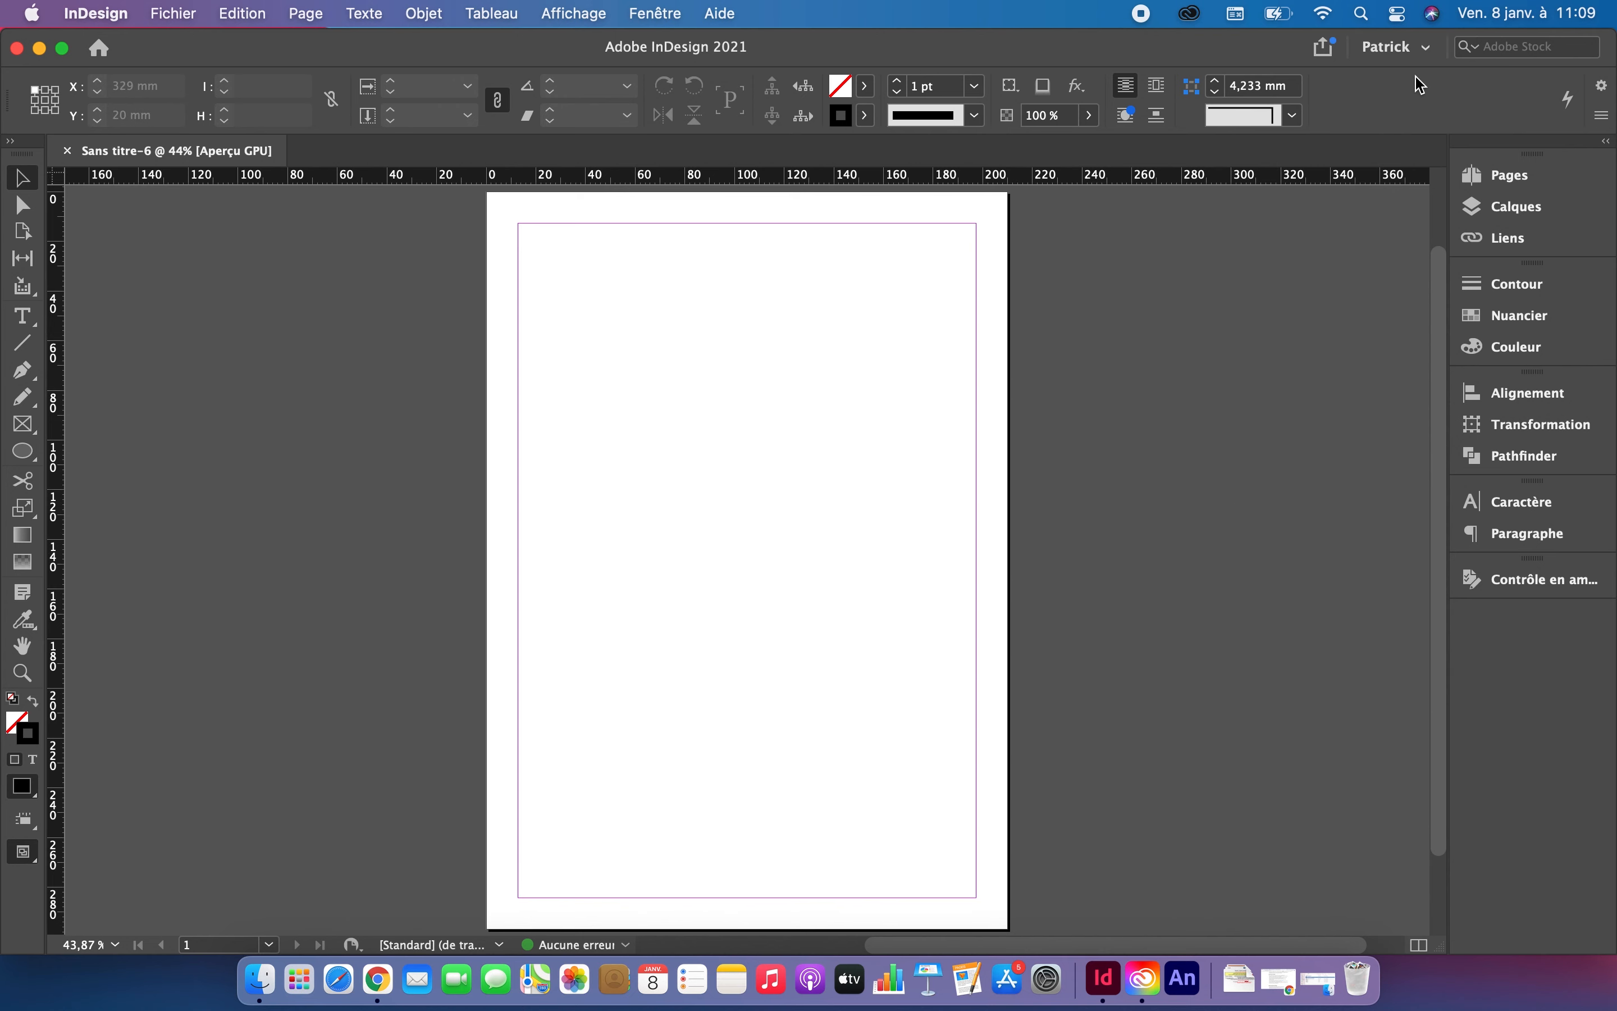
{"action": "left_click", "coordinate": [1436, 49]}
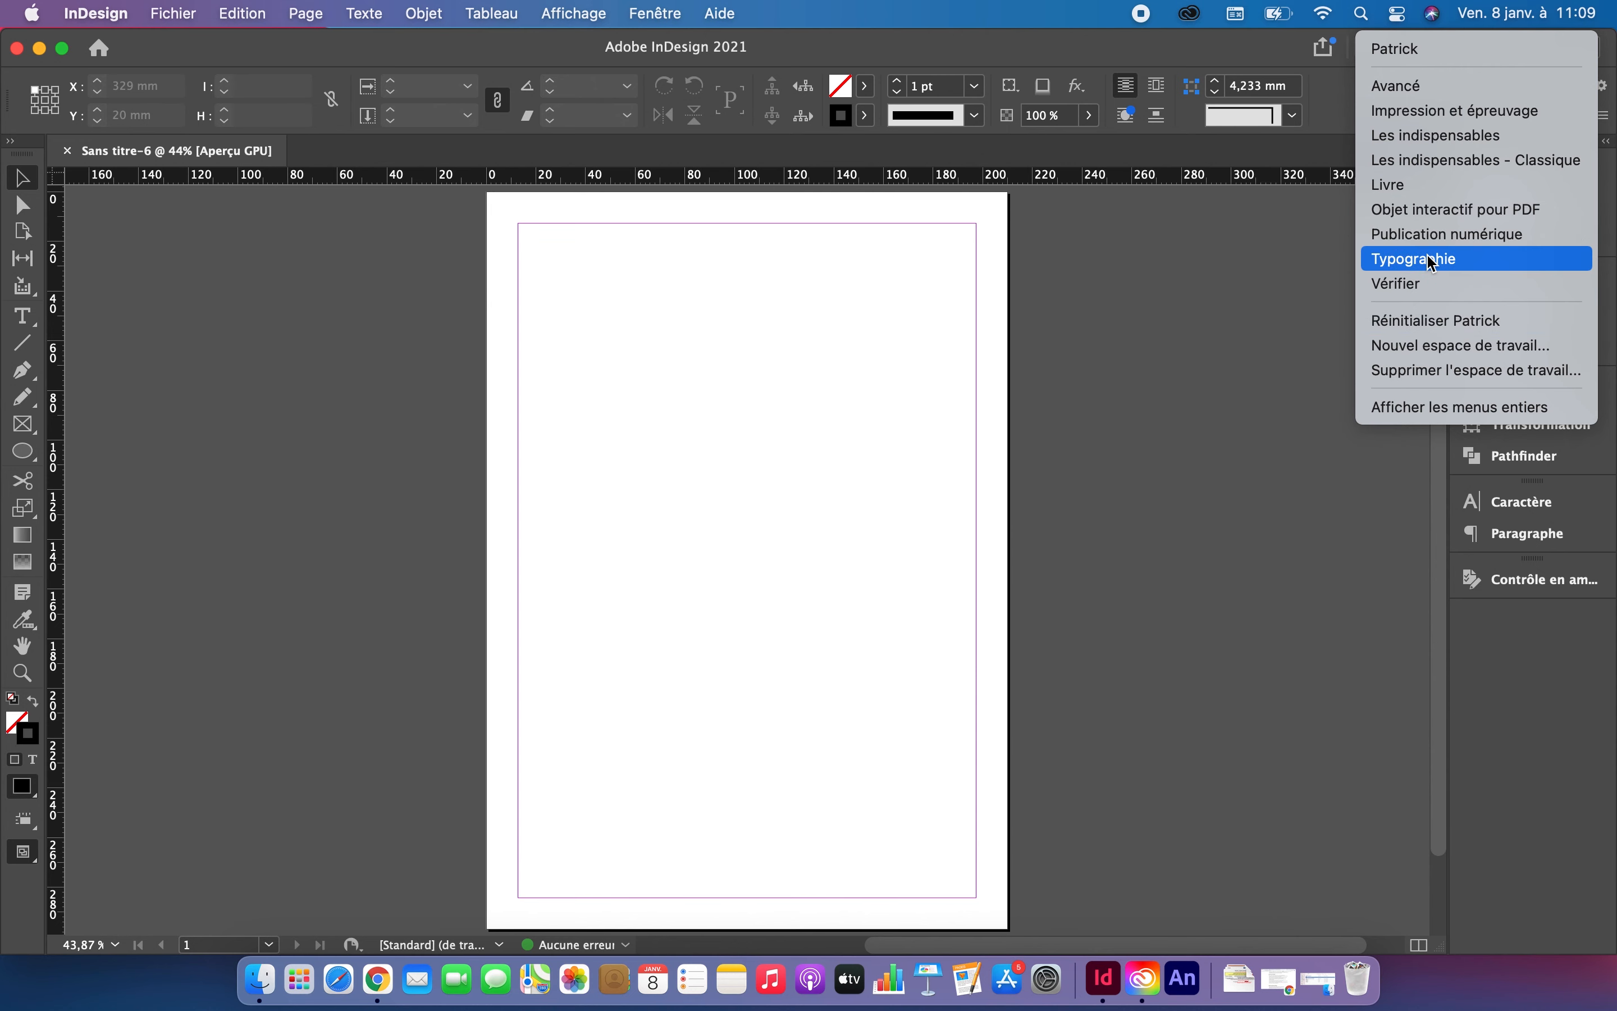
{"action": "left_click", "coordinate": [1255, 284]}
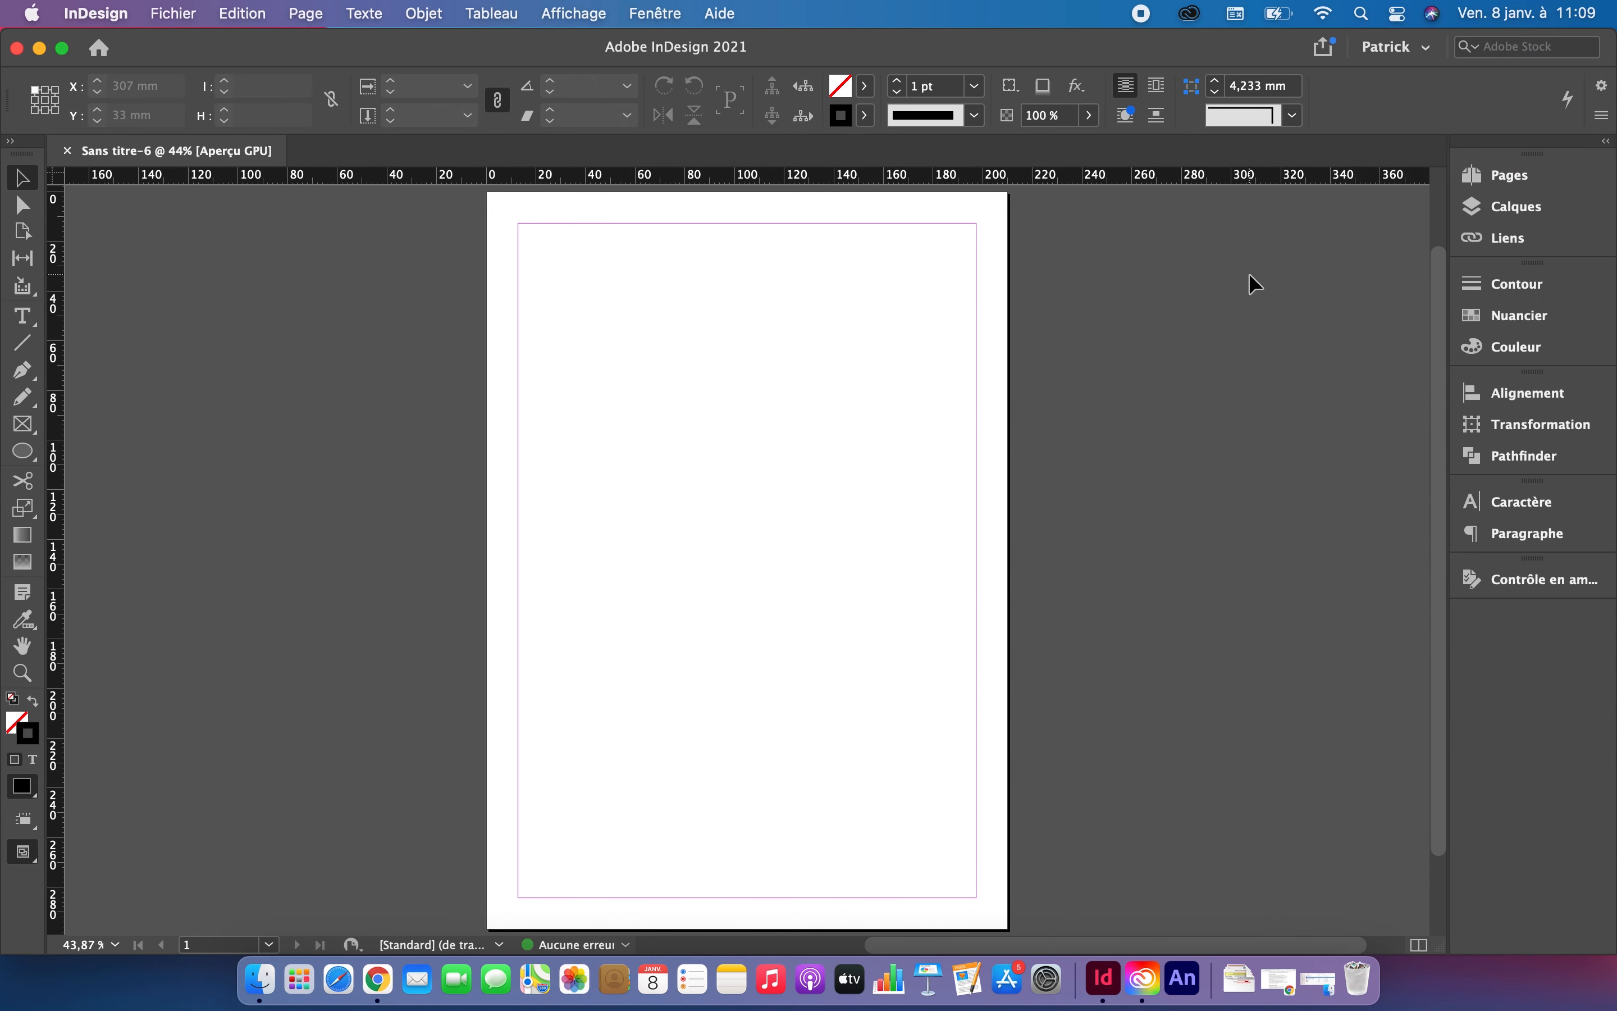